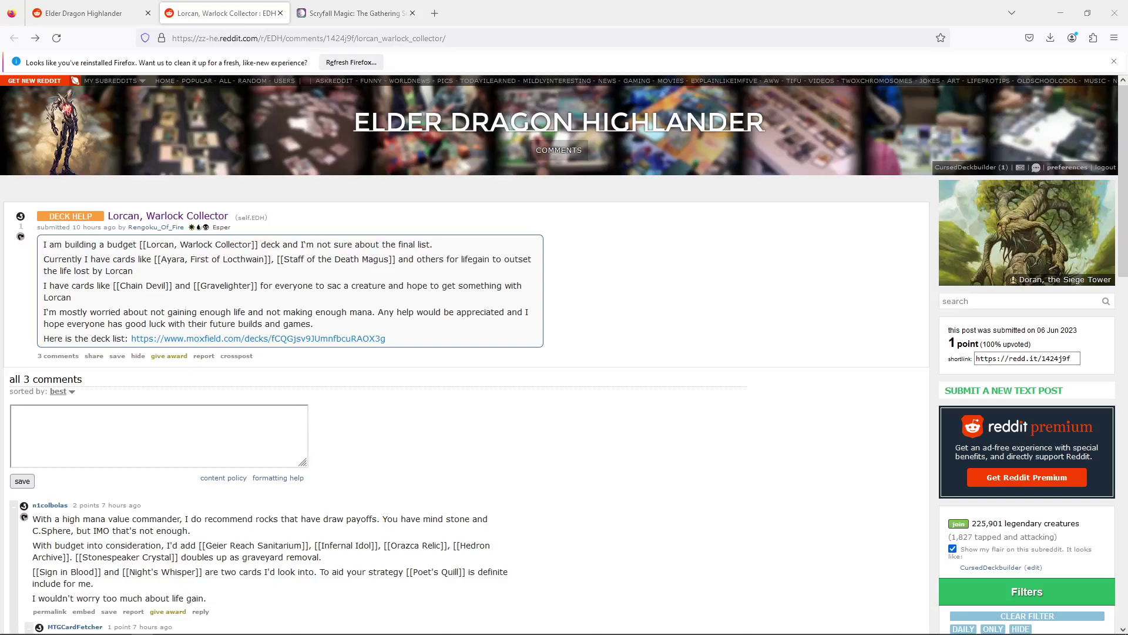
Read the Lorcan, Warlock Collector deck-help post, marking the passages on the included cards and the life gain and mana worries.
drag(62, 237, 330, 243)
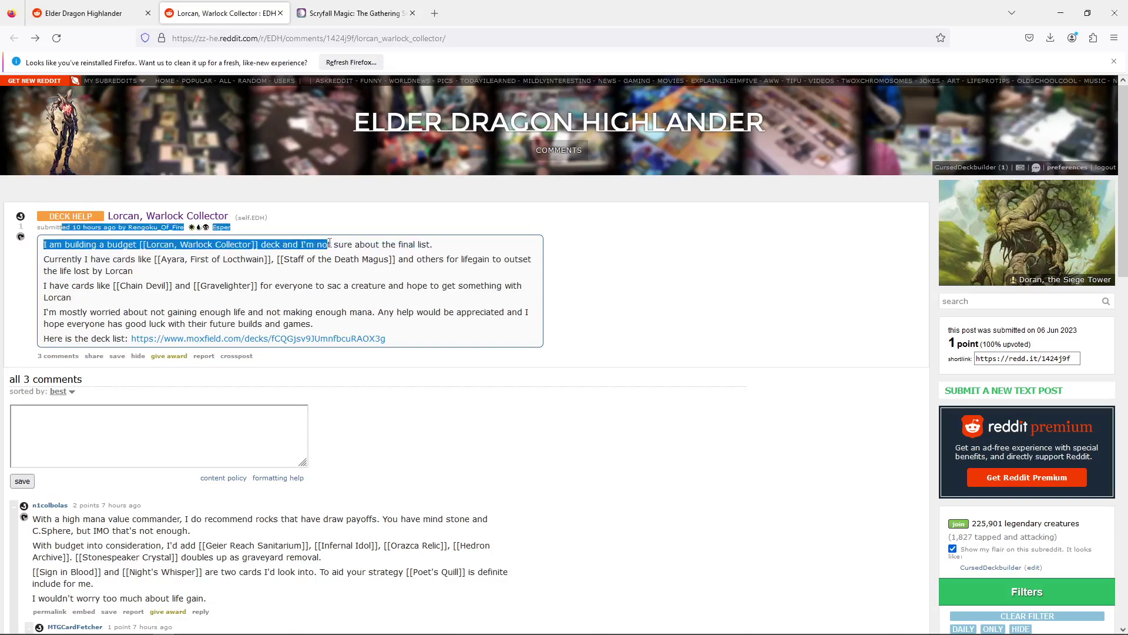
click(204, 287)
drag(49, 288, 310, 305)
click(254, 276)
drag(245, 260, 302, 285)
drag(67, 313, 291, 318)
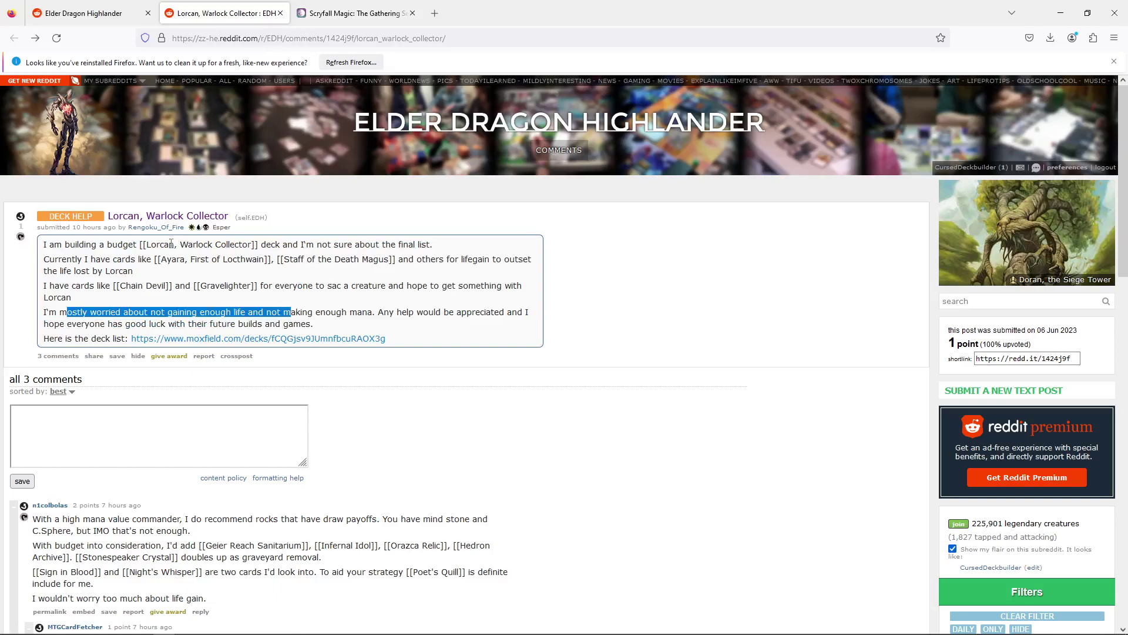
Open the post's linked Moxfield deck list and review the creatures, sorceries and other cards in it.
middle_click(198, 339)
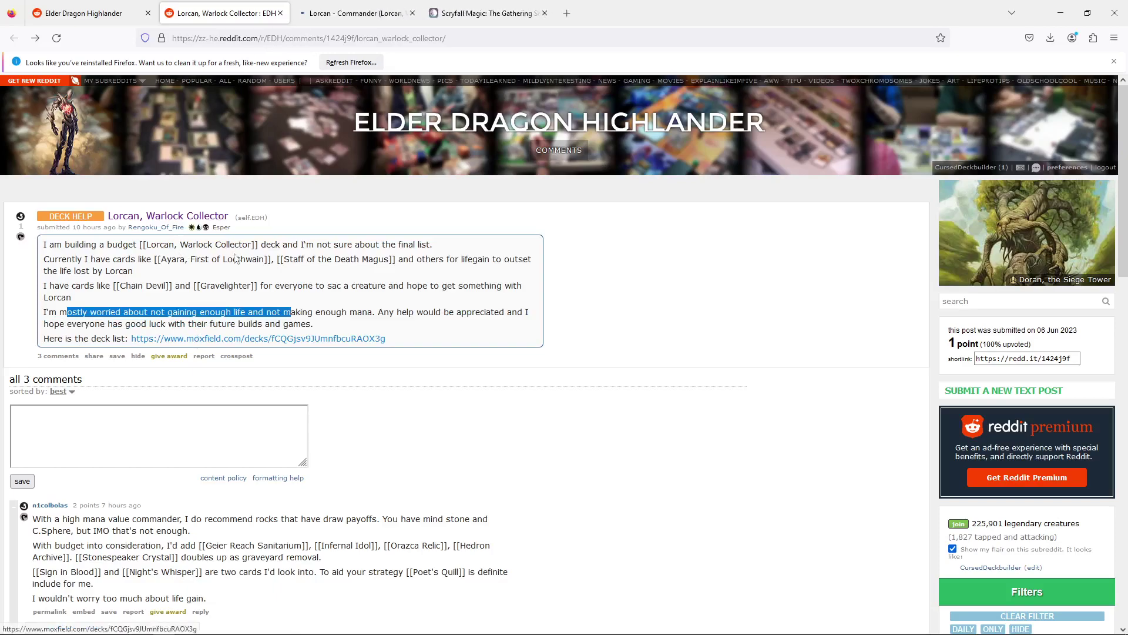
click(346, 15)
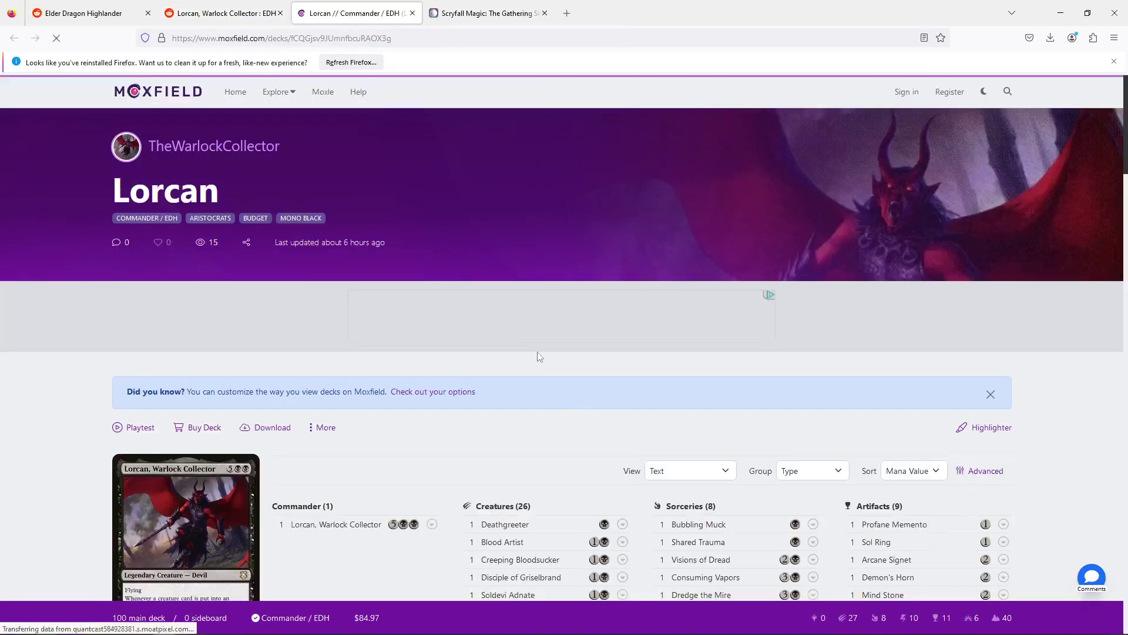
scroll(352, 318, down, 4)
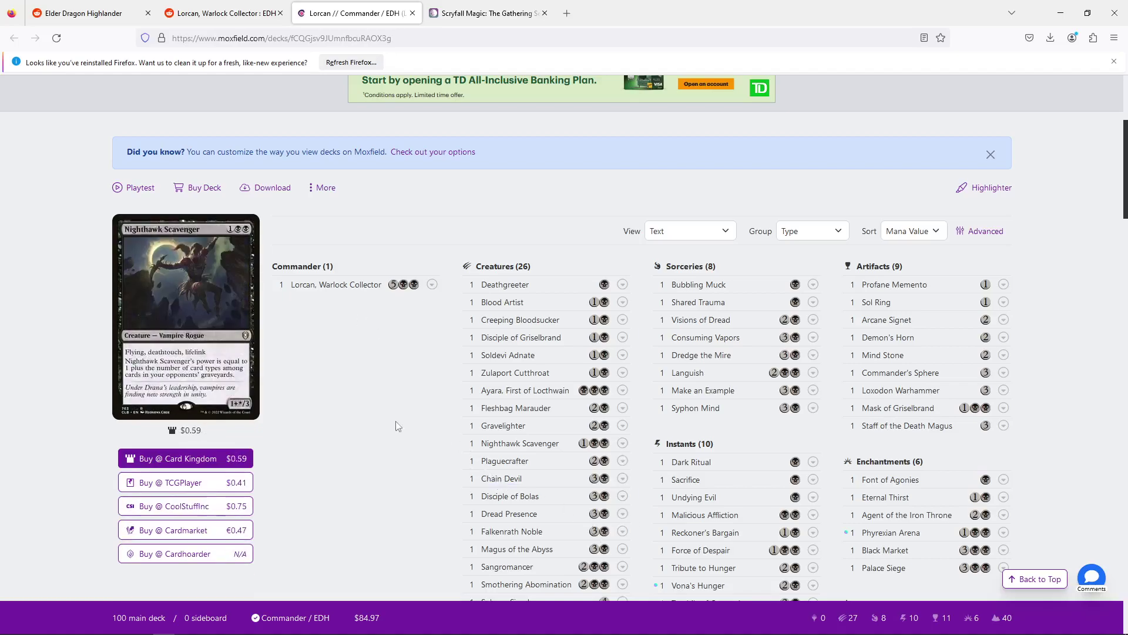
scroll(385, 420, down, 3)
scroll(471, 261, up, 1)
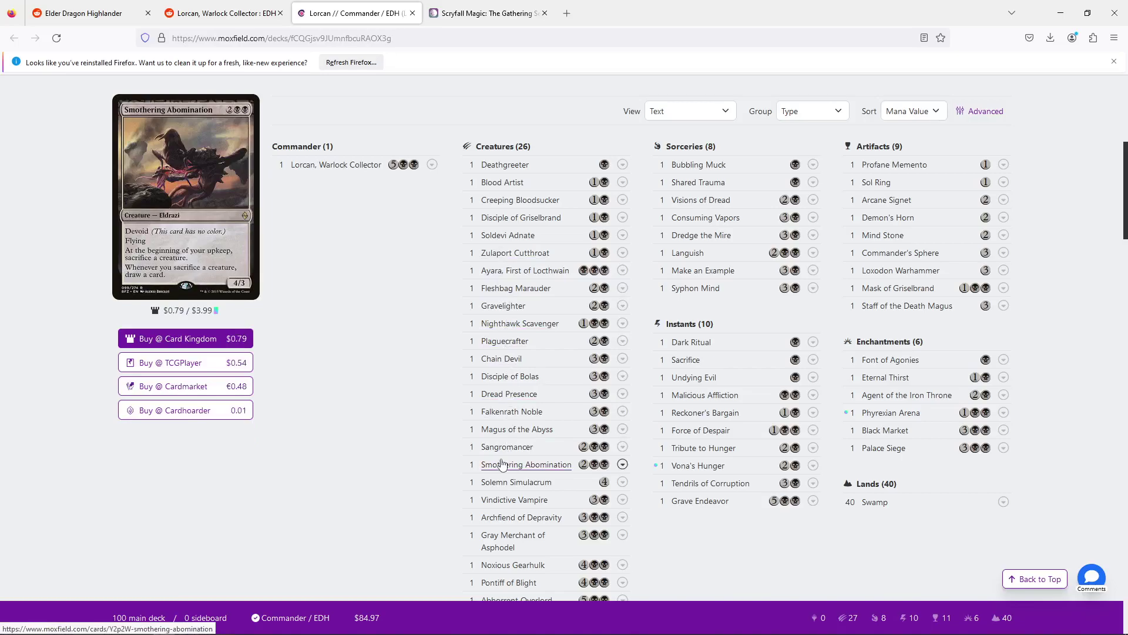
scroll(507, 461, down, 1)
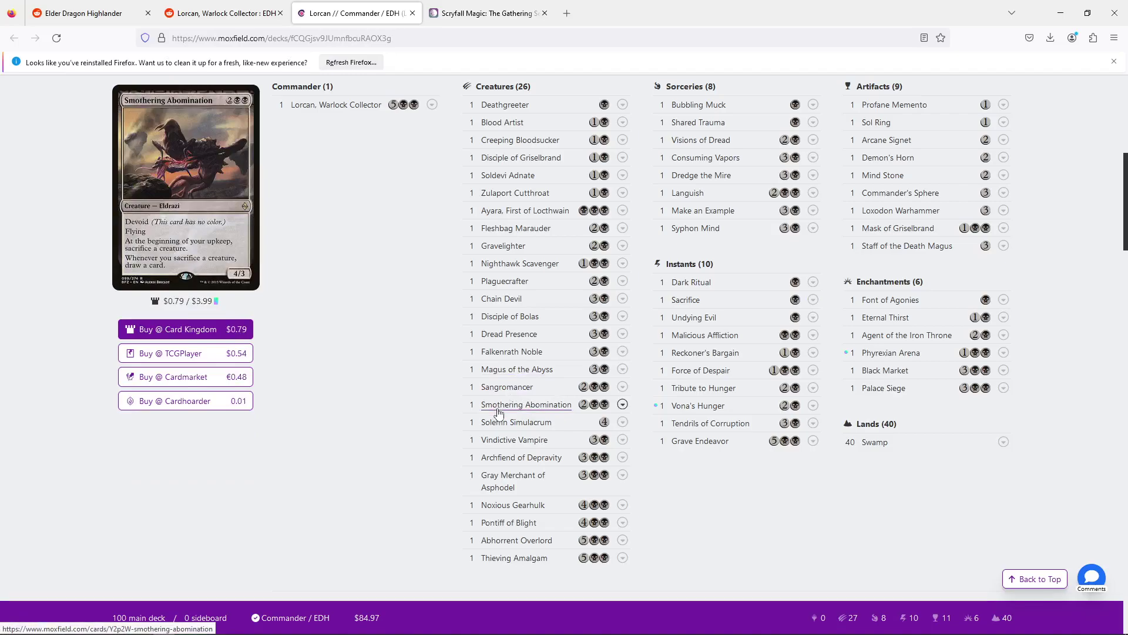
click(511, 353)
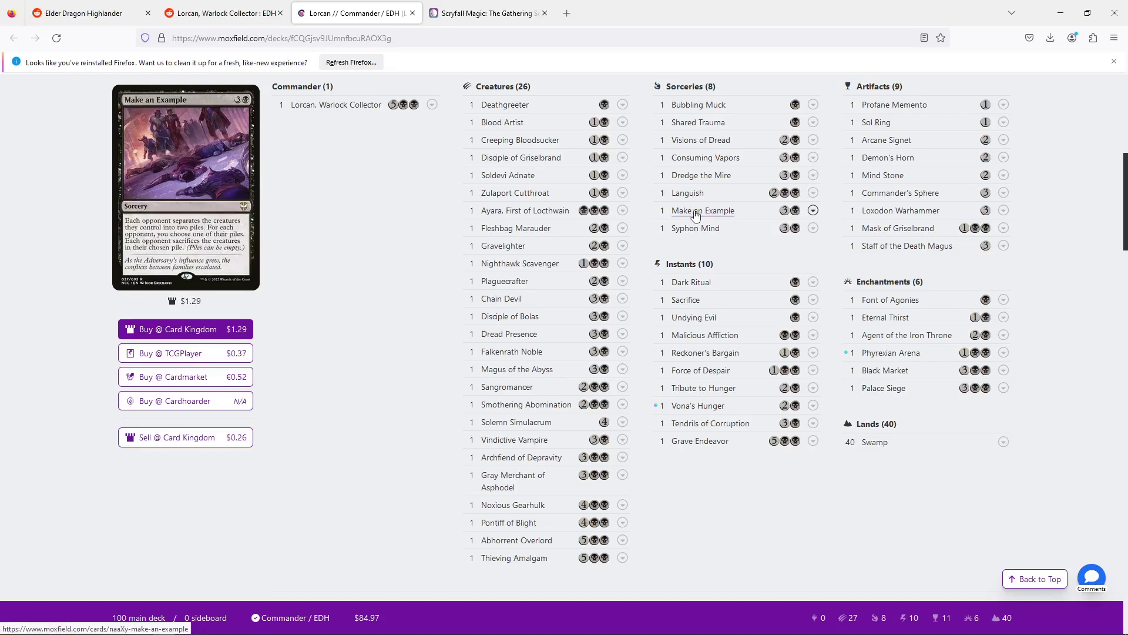
Recheck the Reddit post and return to the Moxfield list to examine the instants and creatures.
click(220, 13)
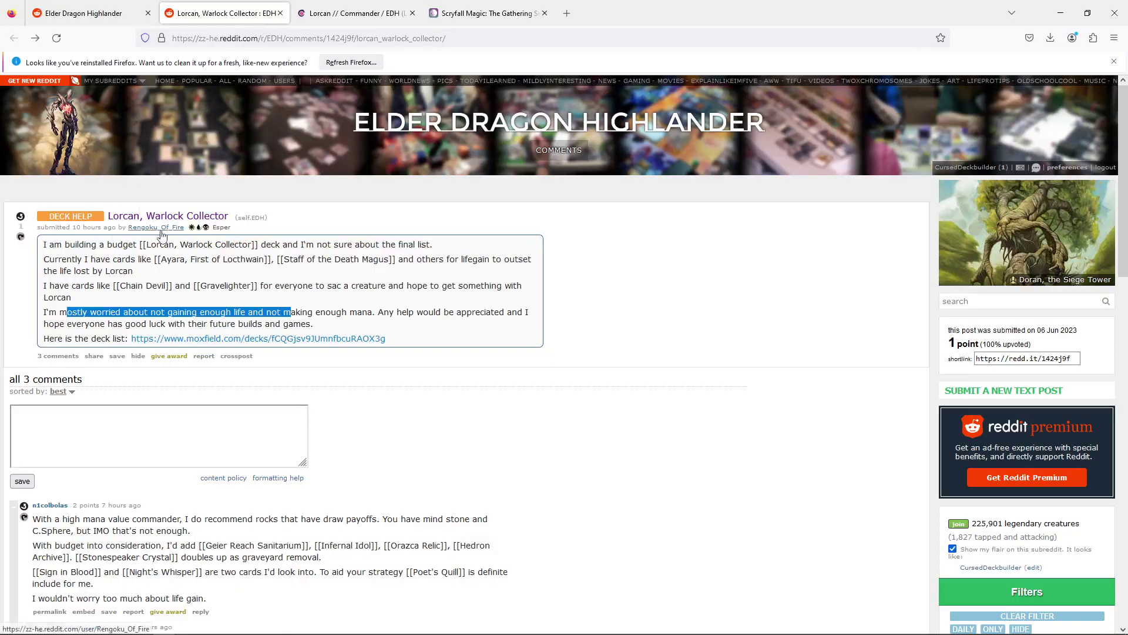
click(355, 13)
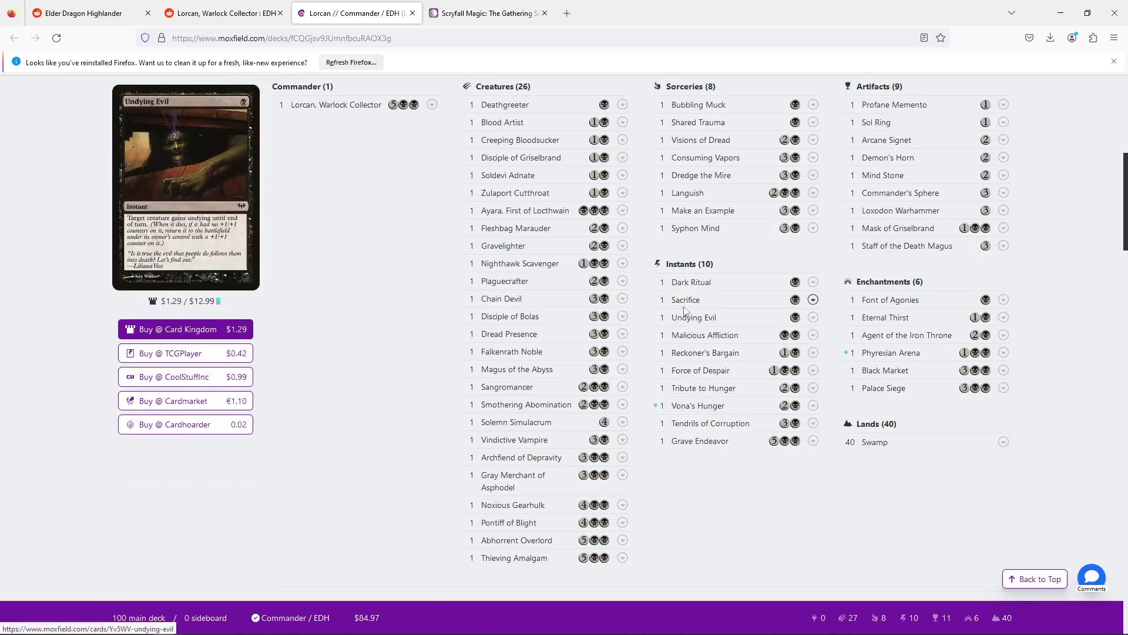
scroll(869, 182, up, 1)
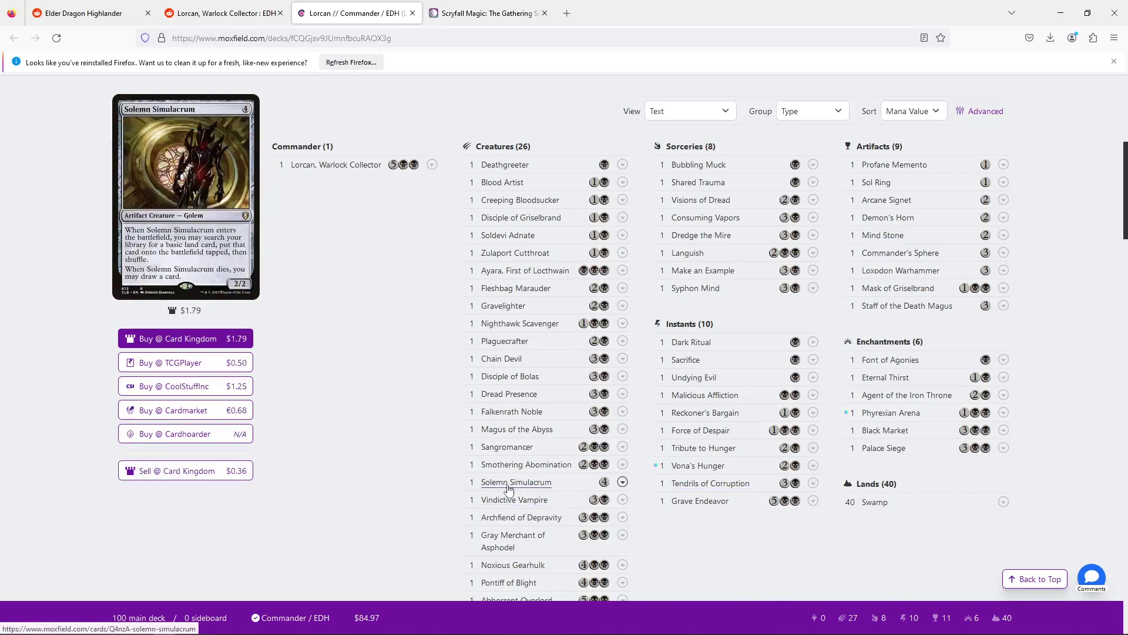
Switch to Scryfall and try a card name search for "elkl".
click(485, 13)
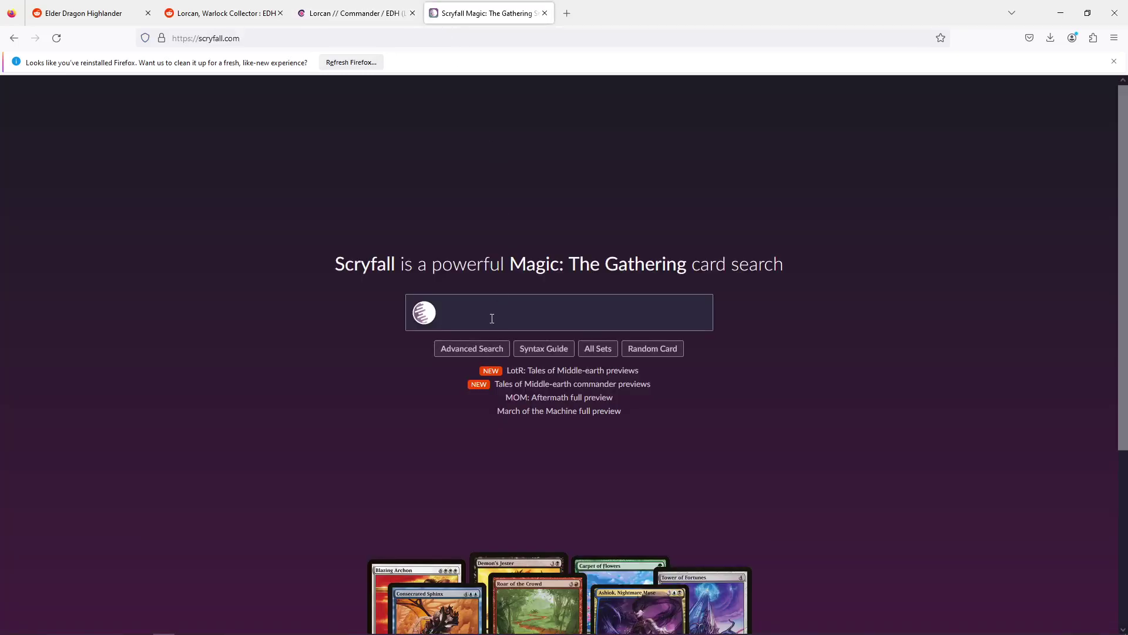
text(elkl)
key(BackSpace)
key(BackSpace)
text(kl)
key(Return)
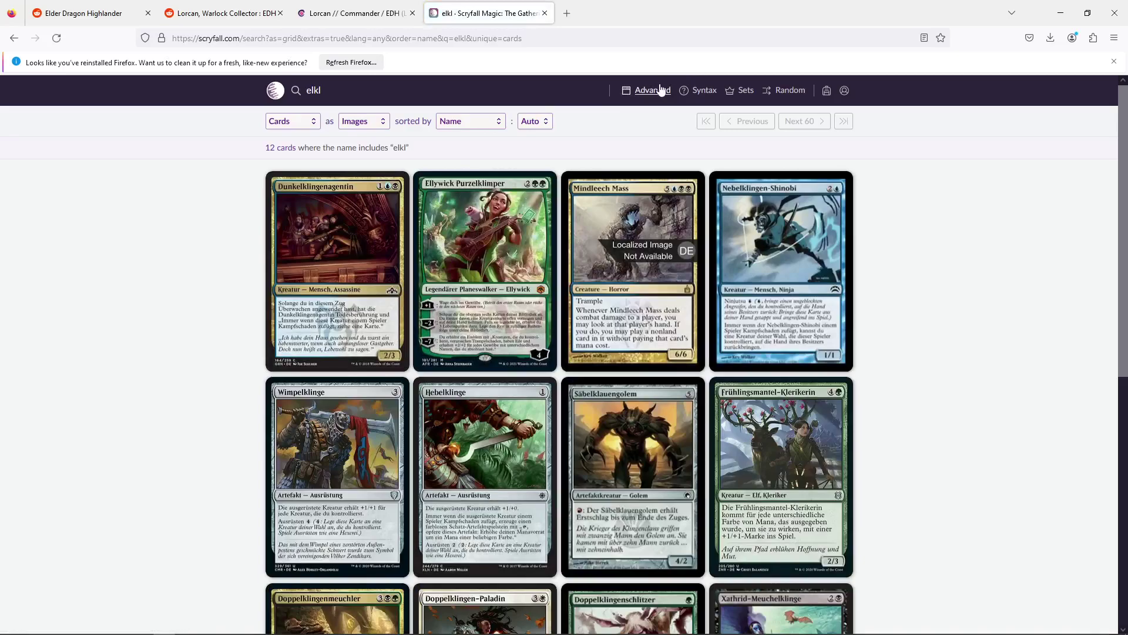
Run an advanced Scryfall search for paper cards with the types Elk and Artifact.
click(660, 90)
click(459, 176)
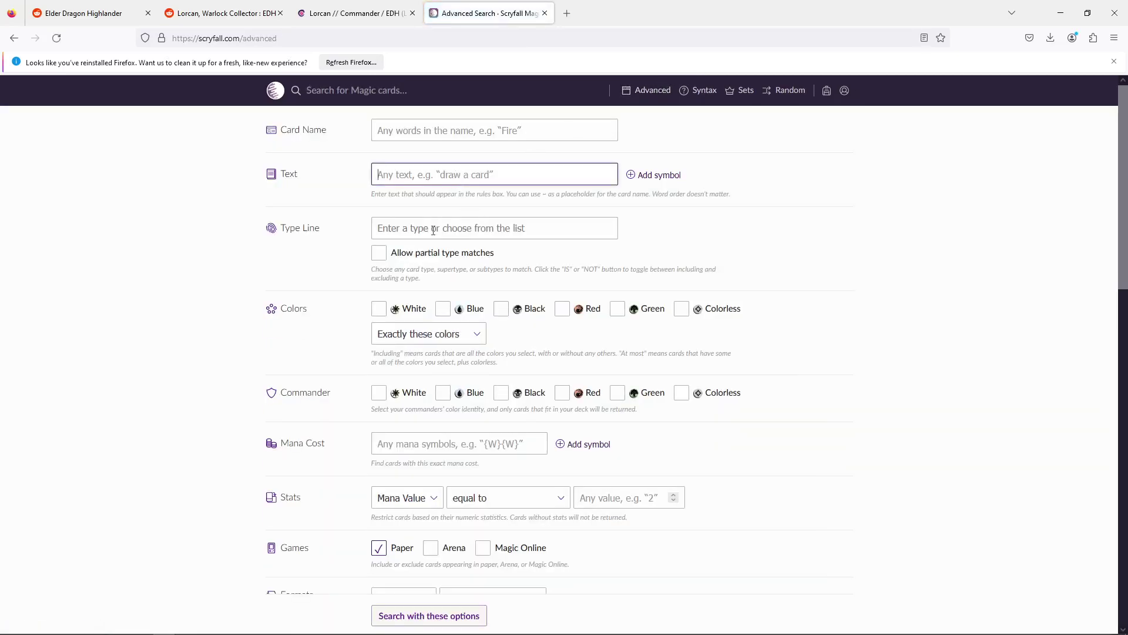
click(433, 230)
text(elk)
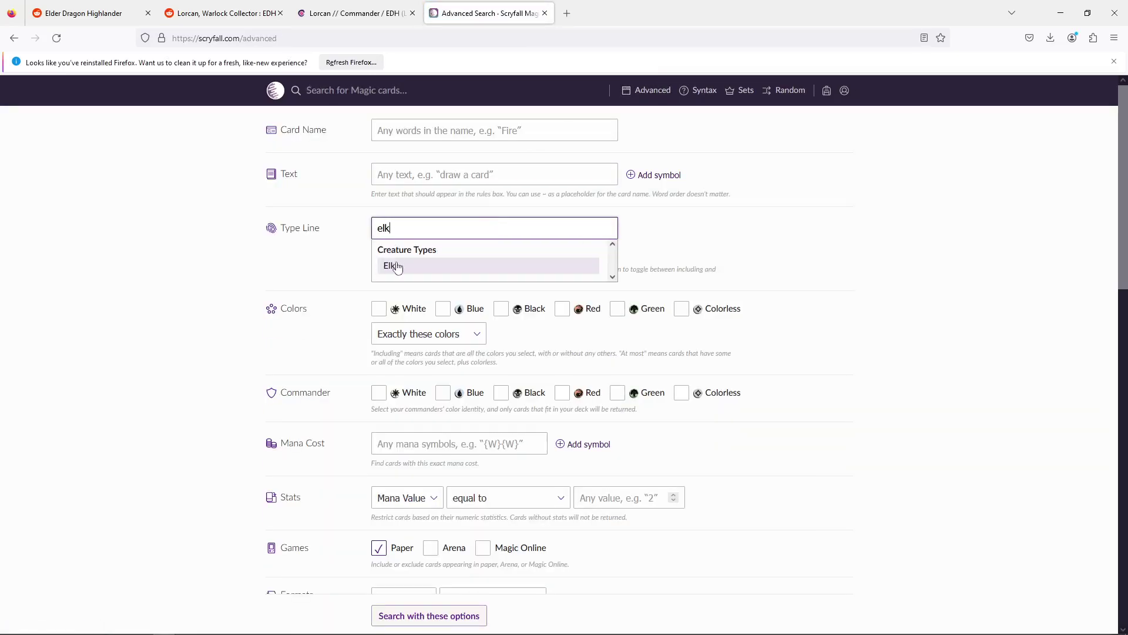
click(398, 267)
text(art)
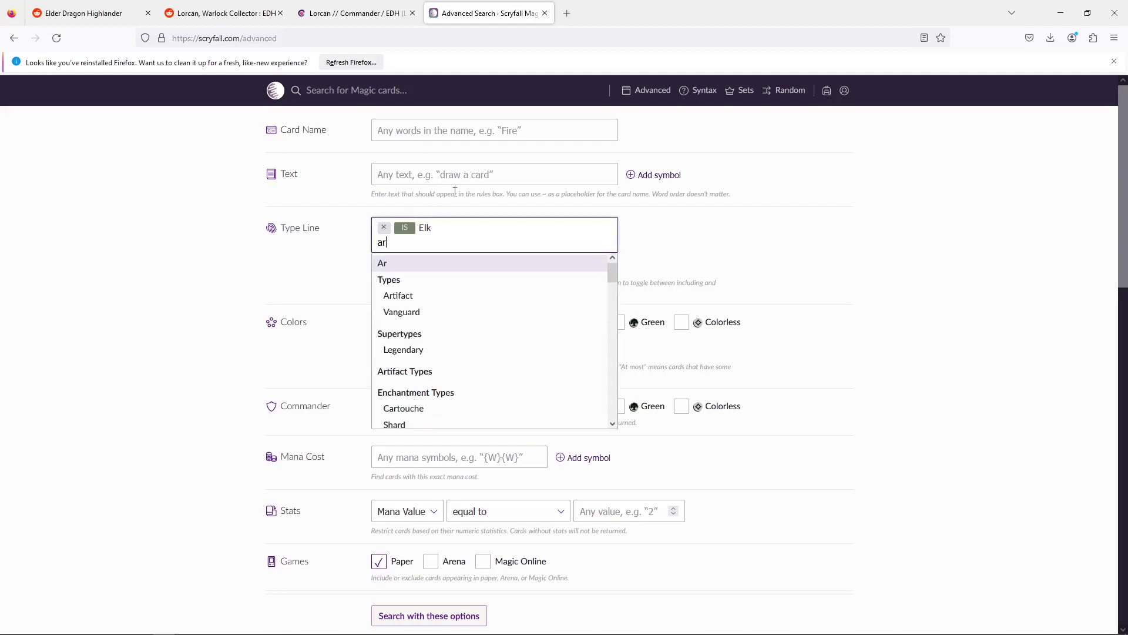
click(443, 274)
click(449, 616)
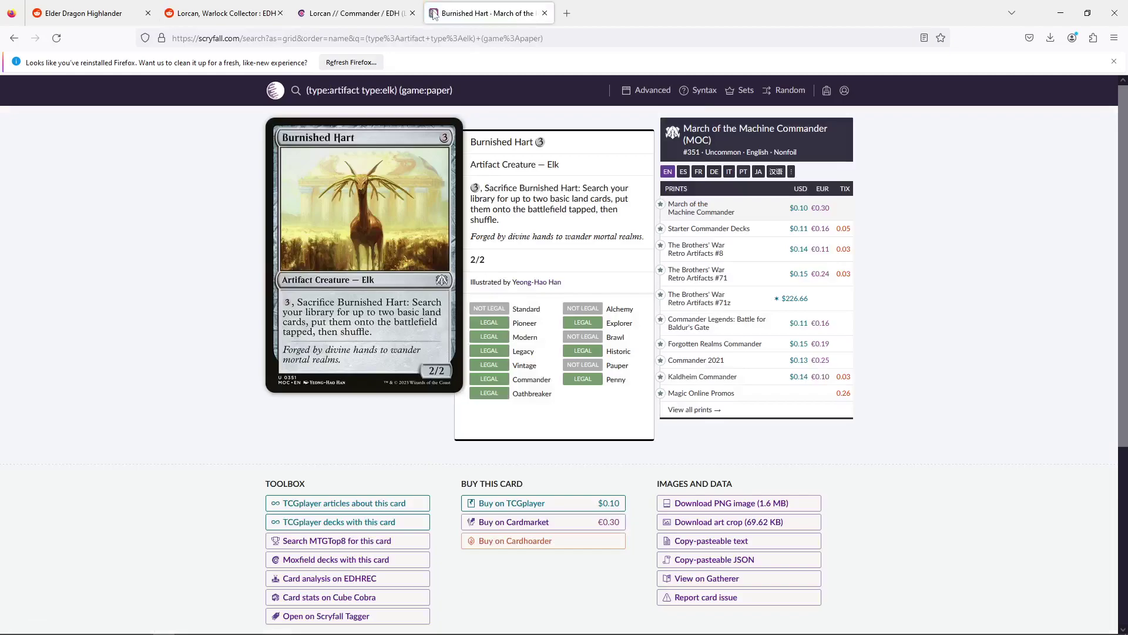
Review the Moxfield deck list again, then look up Innocent Blood on Scryfall.
click(379, 15)
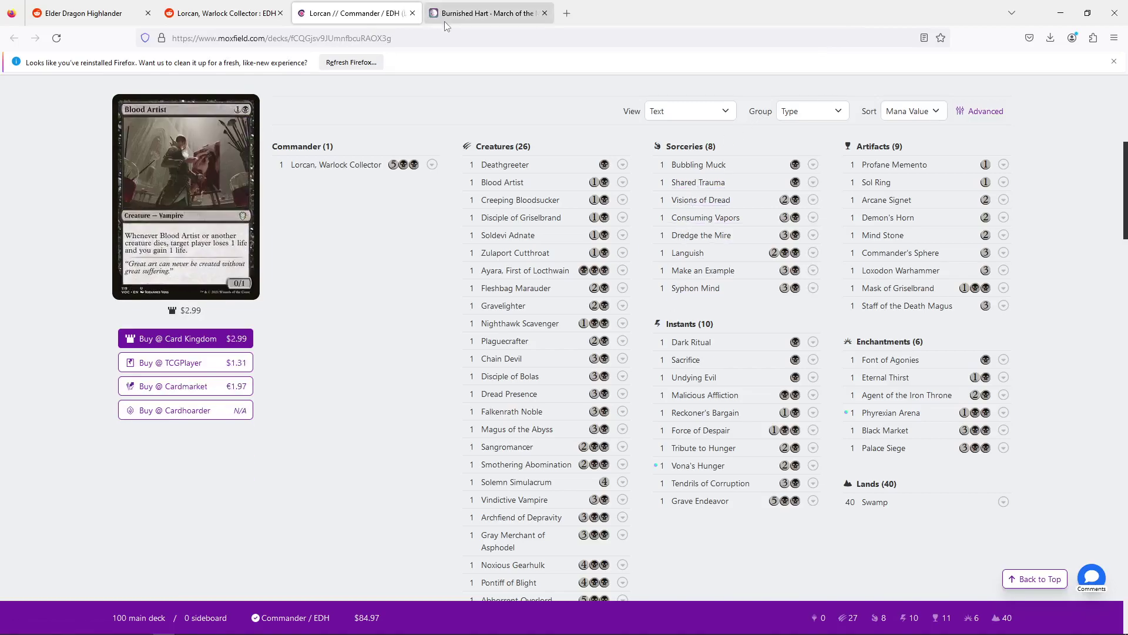
key(ctrl+Tab)
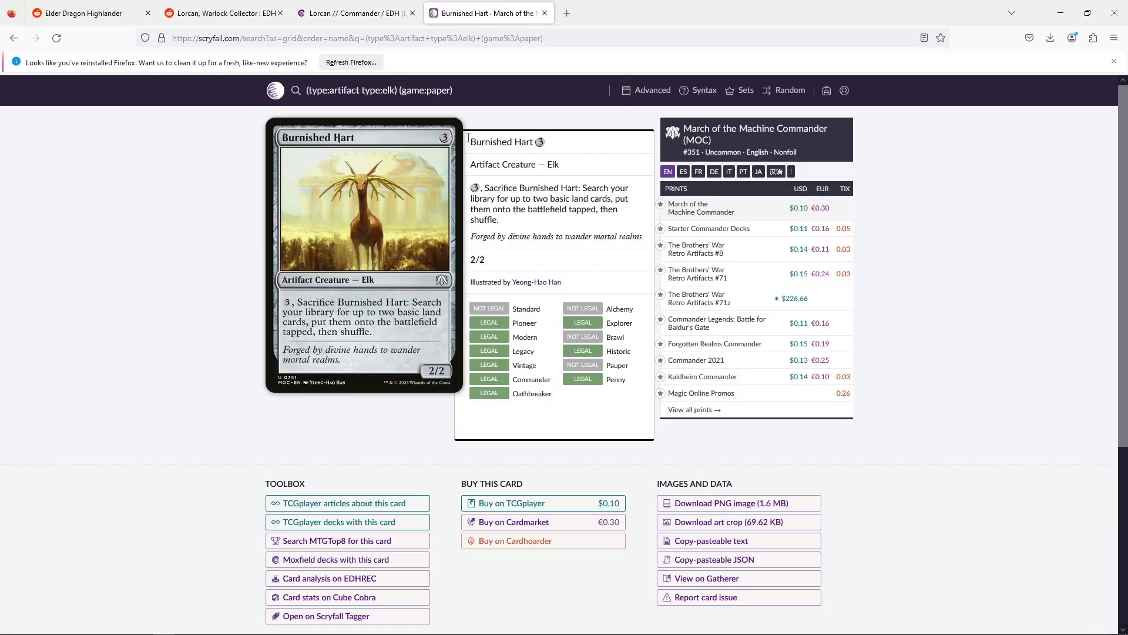
click(296, 89)
text(Innocent Blood)
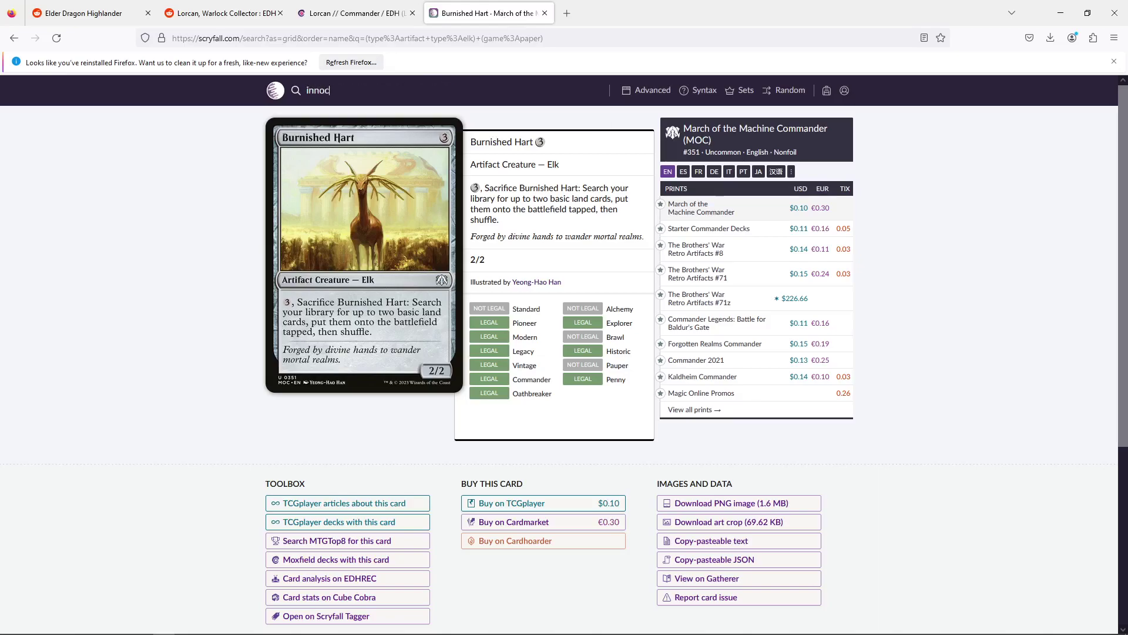
key(Return)
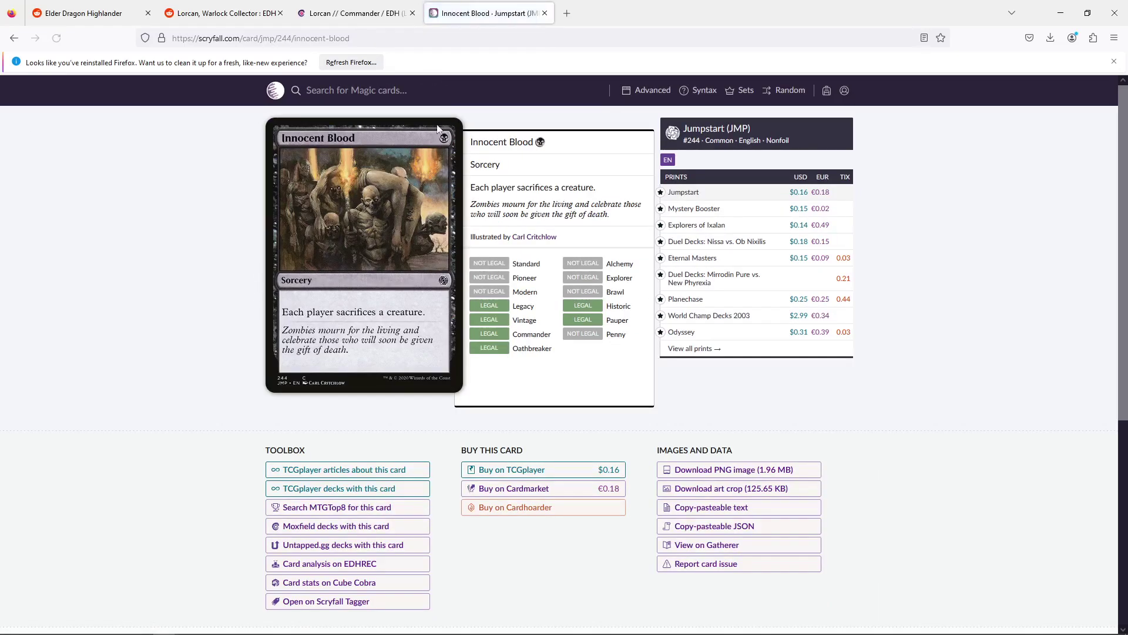
Examine the deck's sorceries on Moxfield, then look up Painful Memories and Painful Quandary on Scryfall.
click(383, 9)
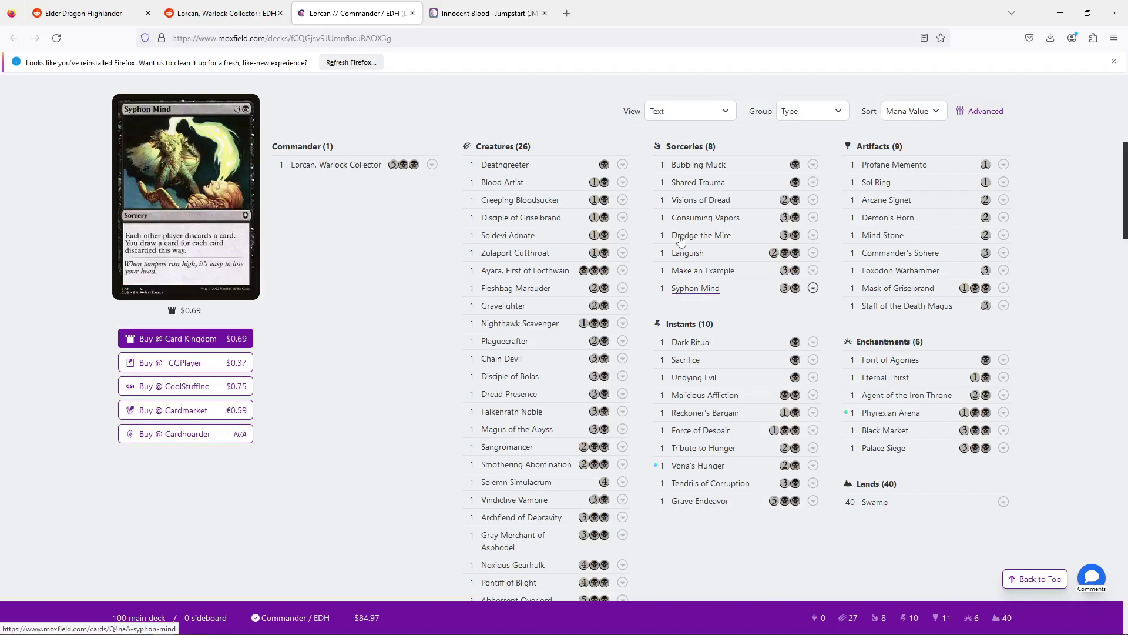
click(485, 13)
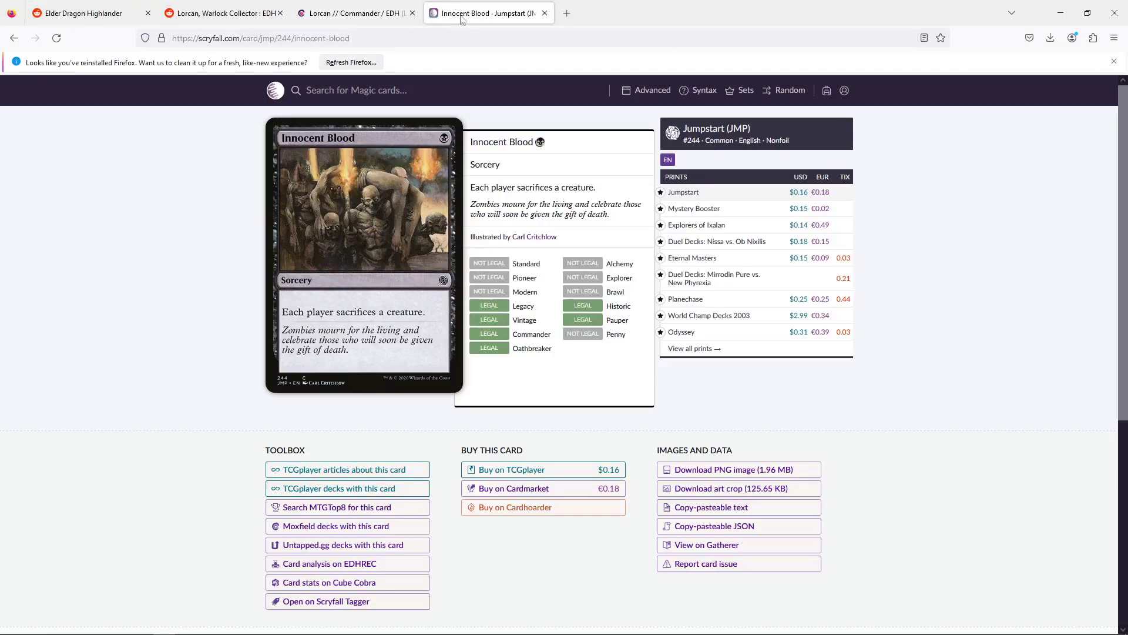
click(451, 88)
text(painful memories)
key(Return)
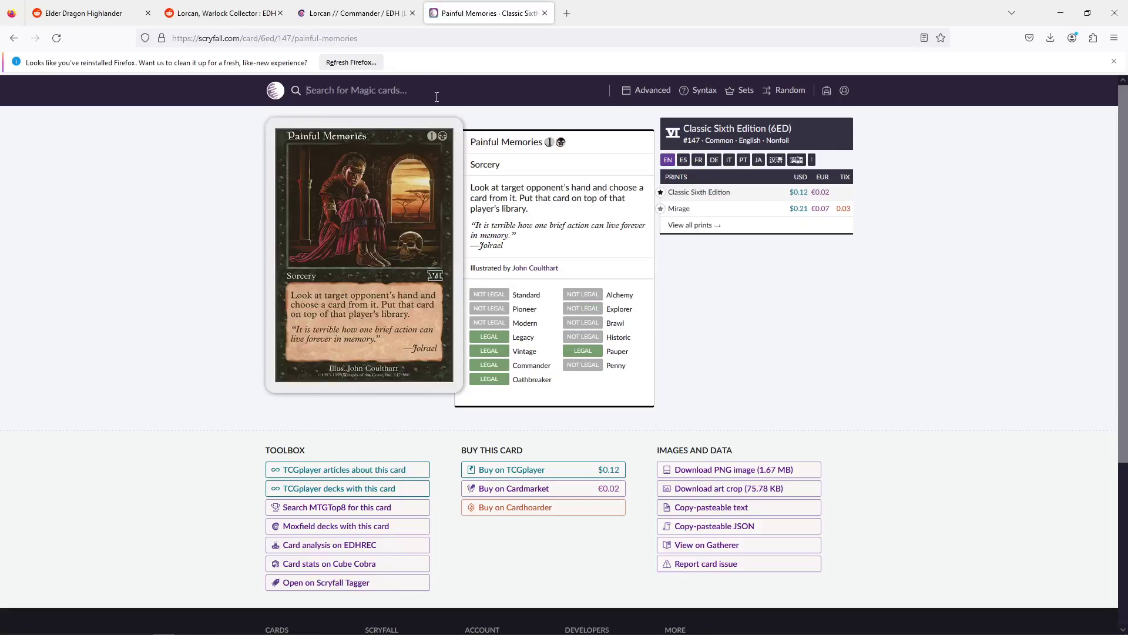
text(painful quand)
key(Return)
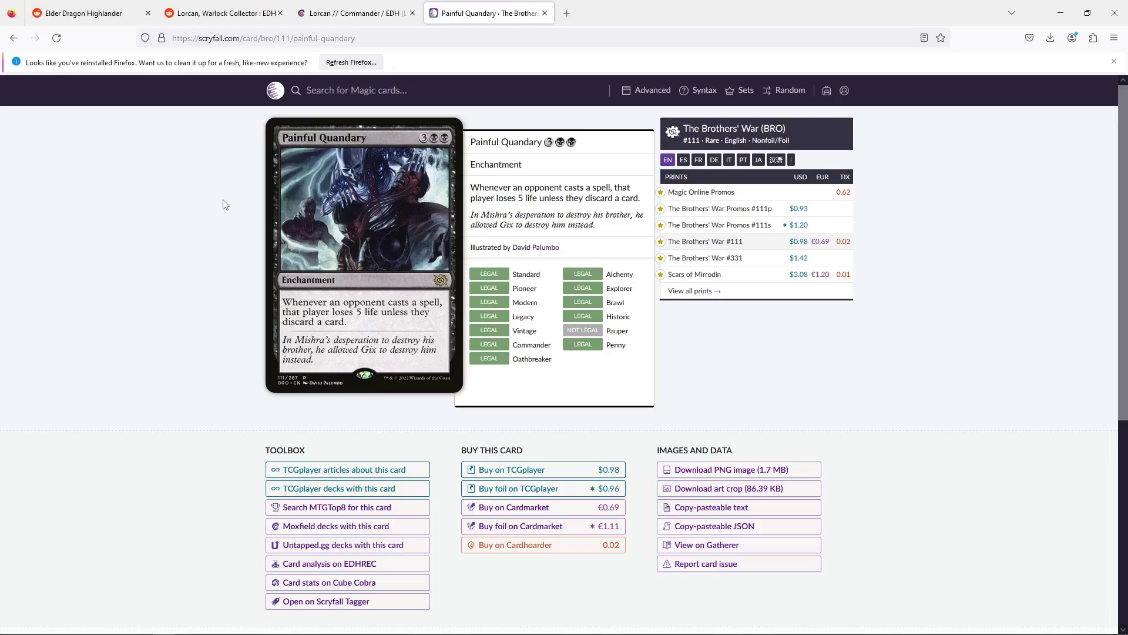
Look up the card Bottomless Pit on Scryfall.
click(542, 87)
text(bottomless p)
key(Return)
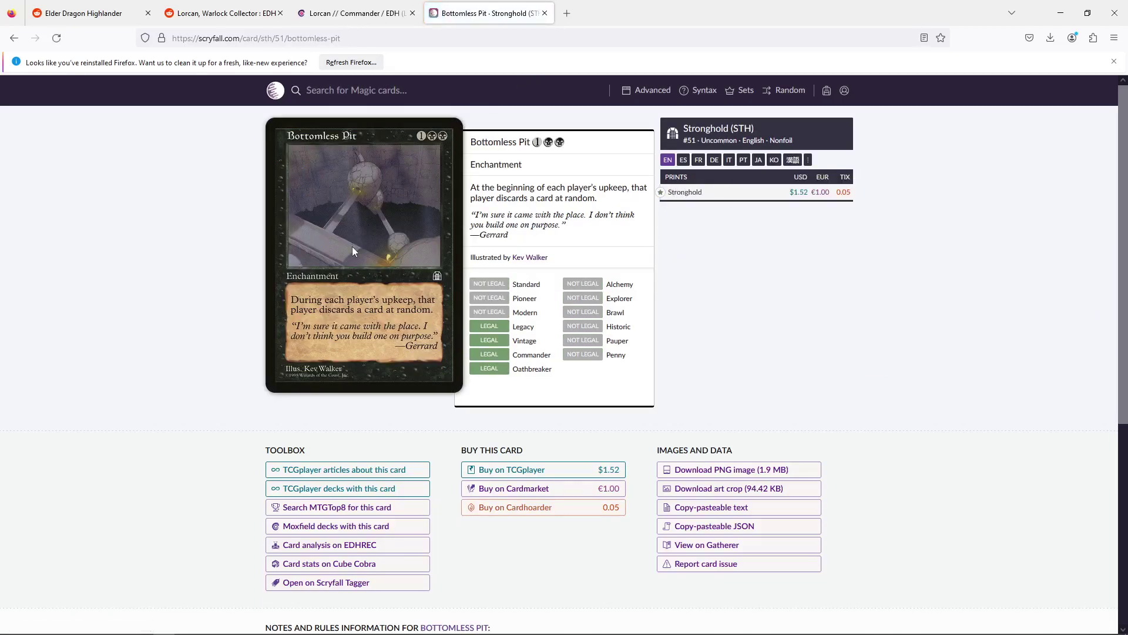
Run an advanced search for paper cards whose rules text contains the words "cast", "a", "spell" and "discard".
click(644, 90)
click(438, 176)
text(cast a spella ssell a)
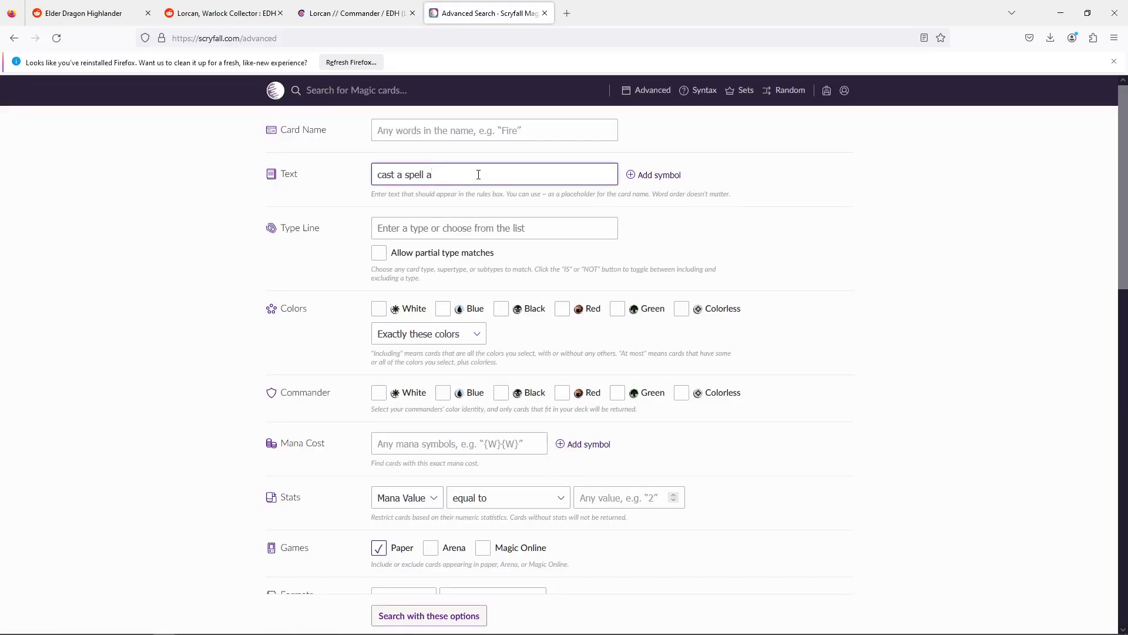
text(discard)
key(Return)
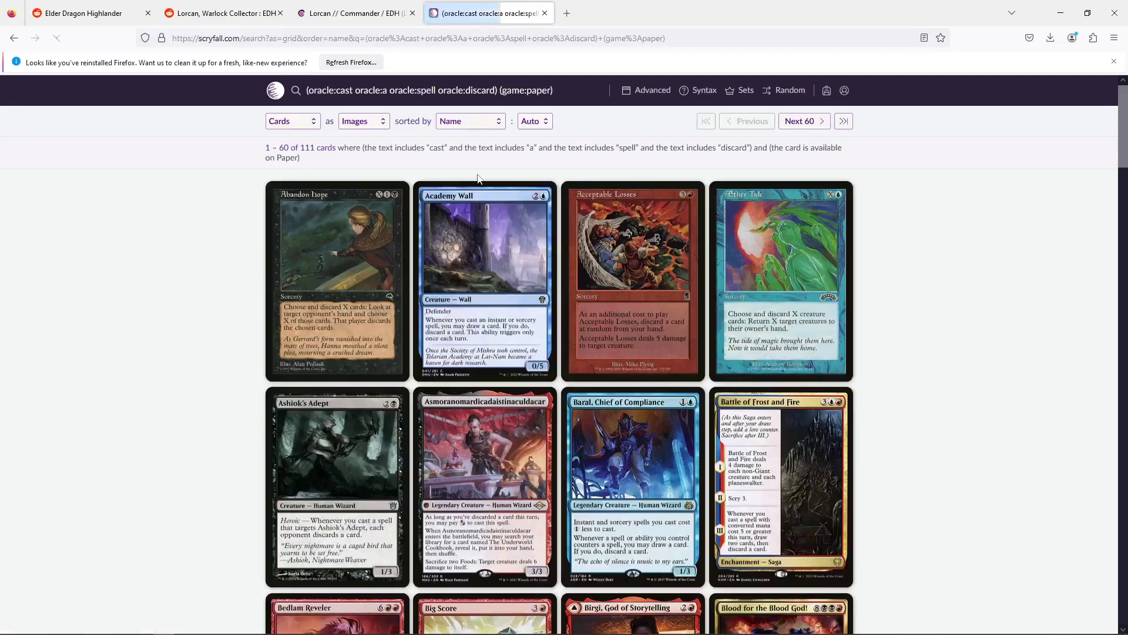
Sort the search results by Mana Value and examine them for black cards that make players discard when casting spells.
scroll(161, 275, down, 9)
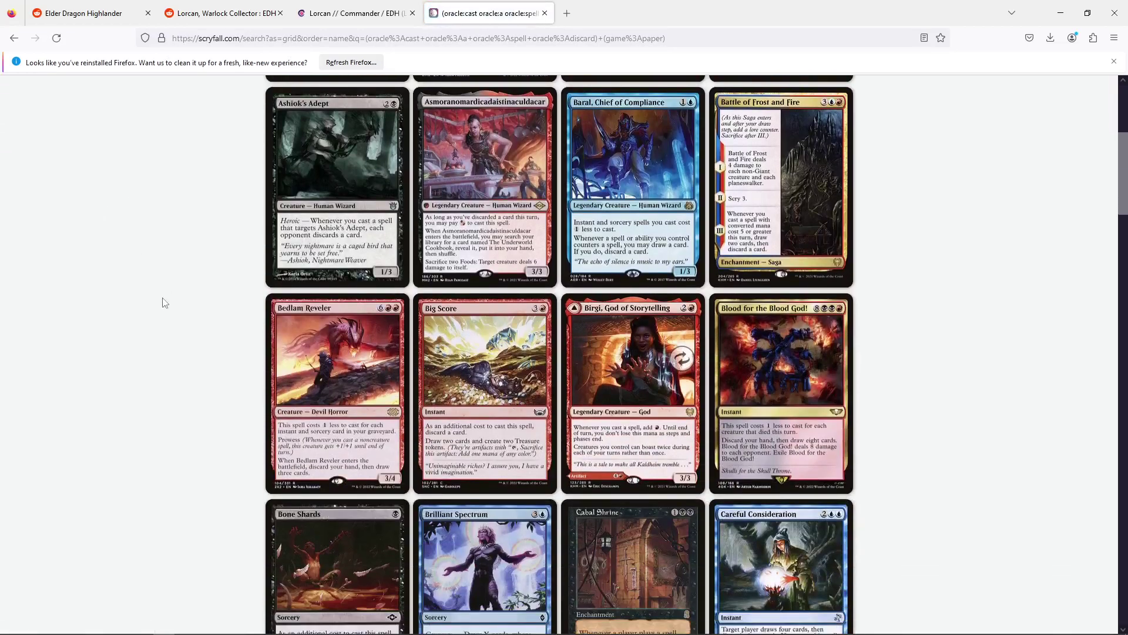
scroll(164, 304, up, 9)
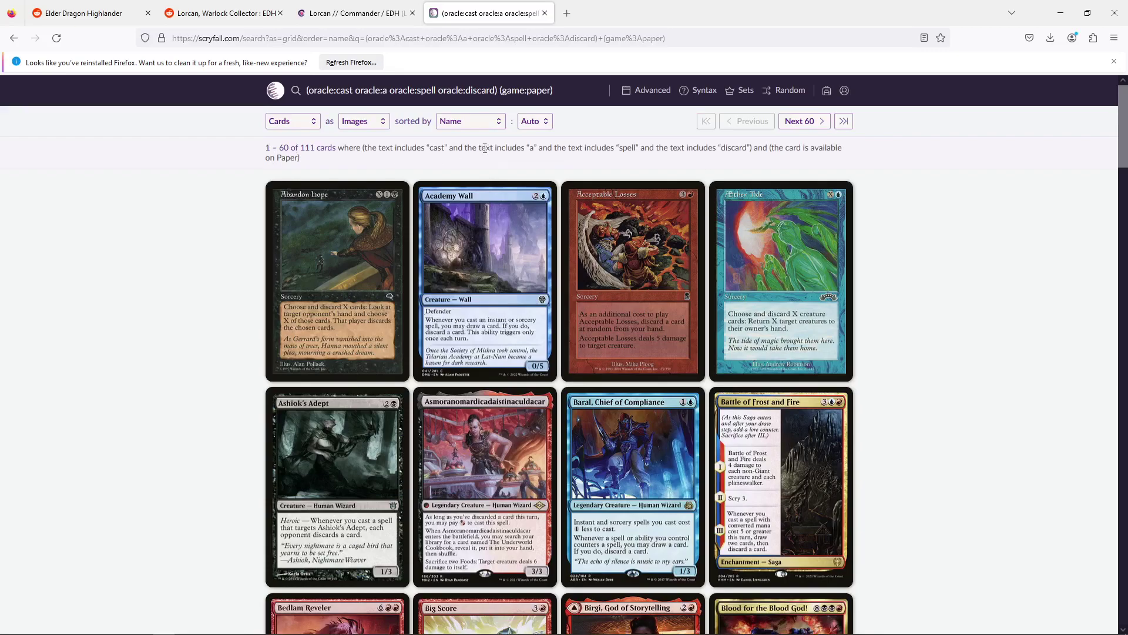
click(485, 121)
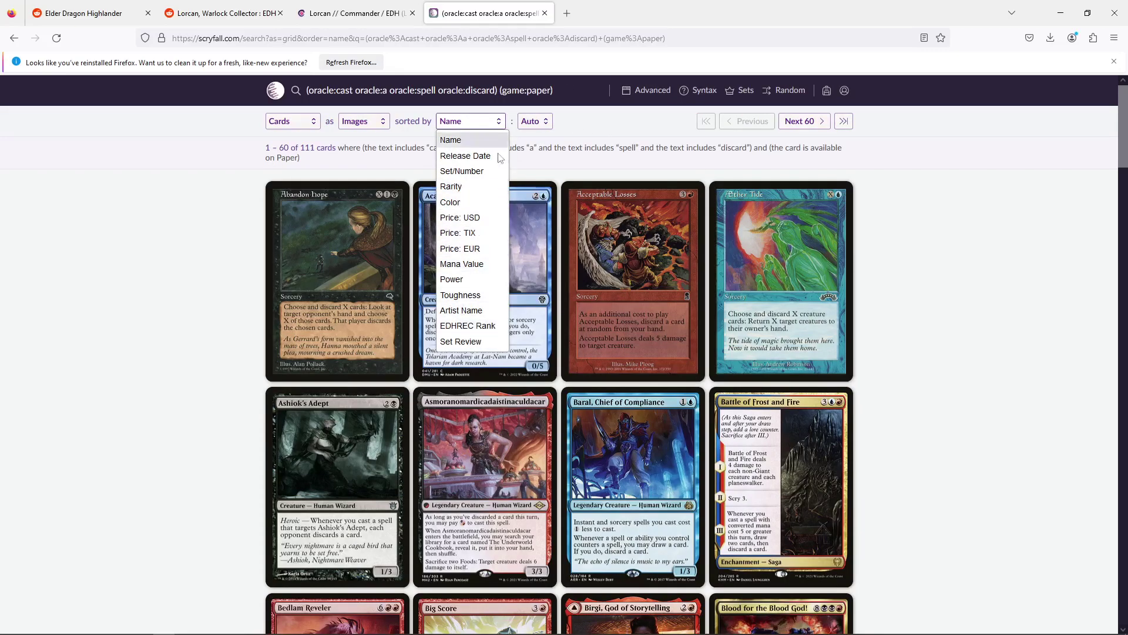
click(462, 264)
scroll(361, 403, down, 5)
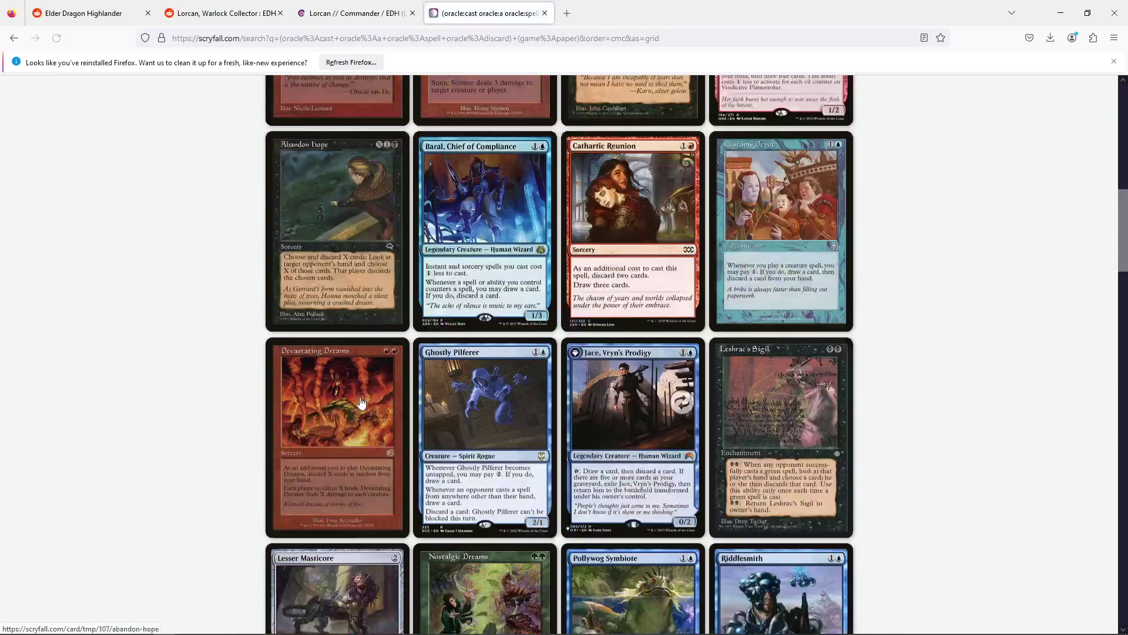
scroll(361, 402, down, 15)
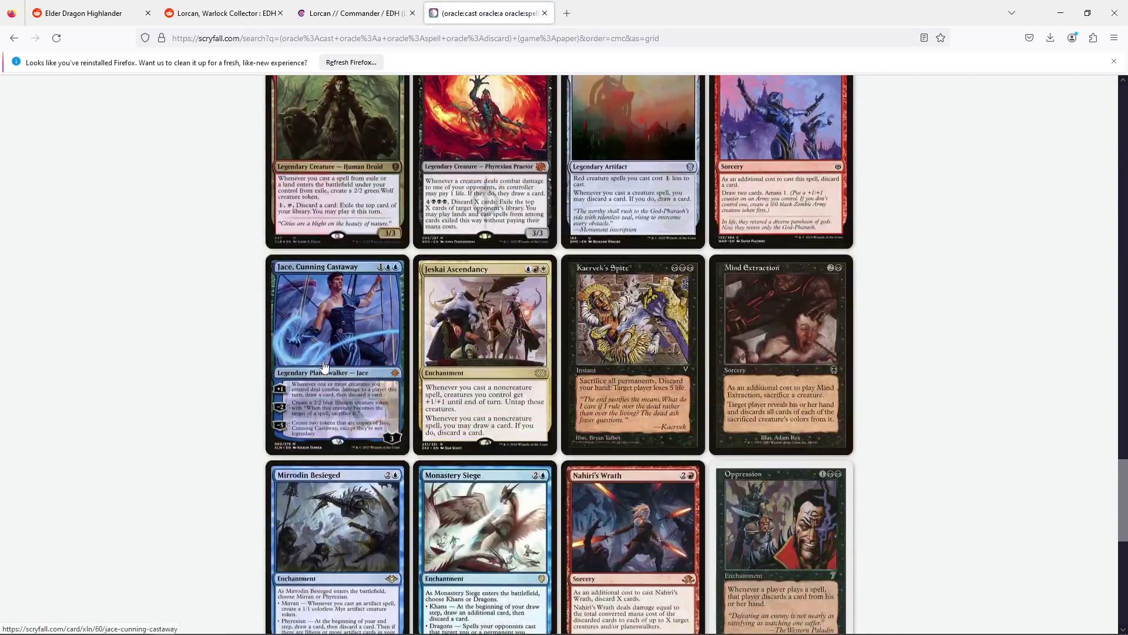
scroll(698, 329, up, 7)
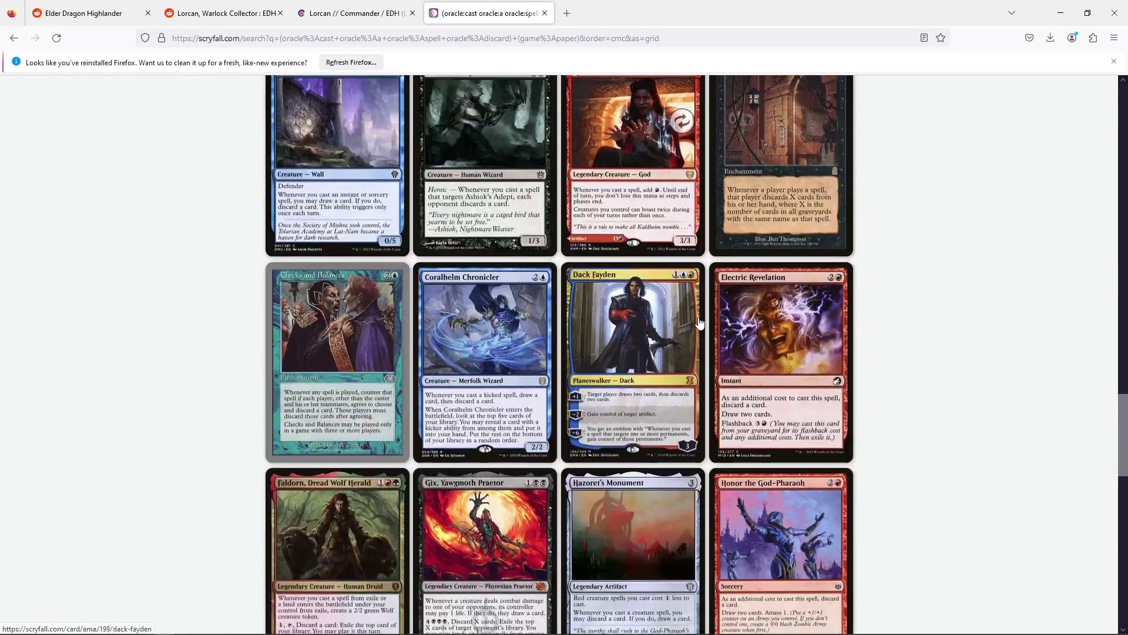
scroll(699, 323, up, 2)
scroll(721, 313, up, 3)
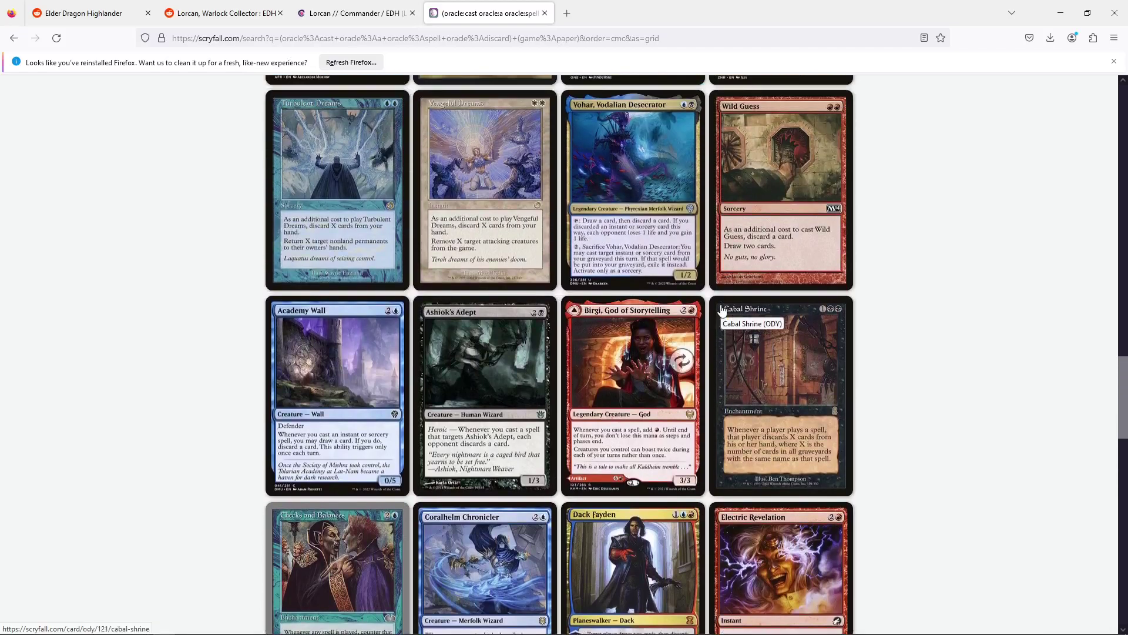
Examine the remaining search results, including the second page, for black cards that punish spellcasting with discards.
scroll(722, 311, down, 12)
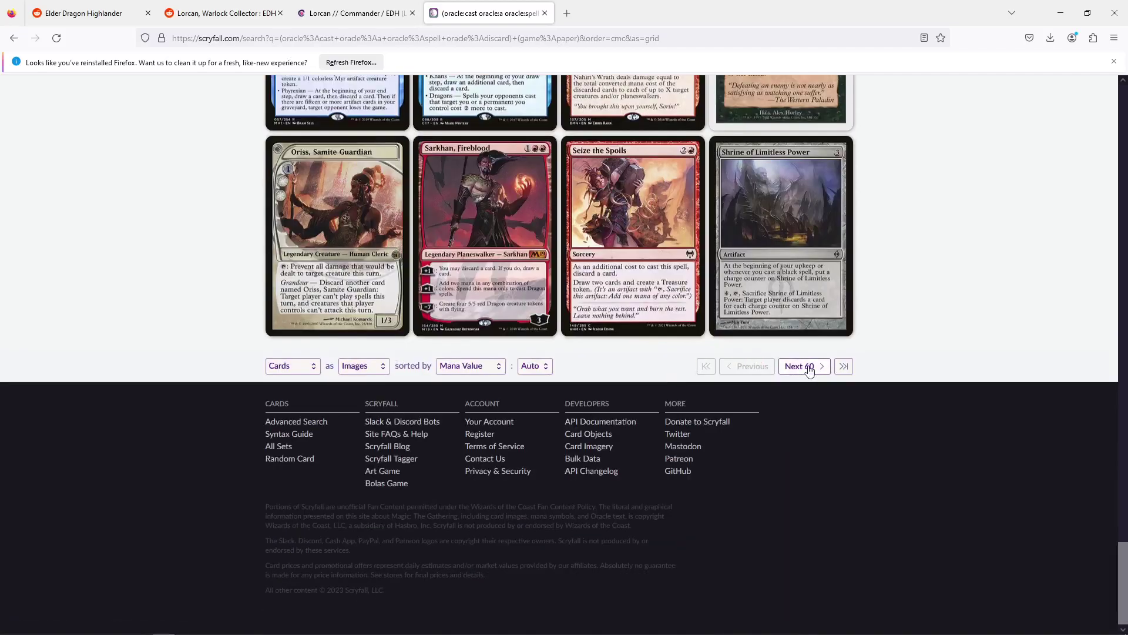
click(803, 367)
scroll(306, 347, down, 2)
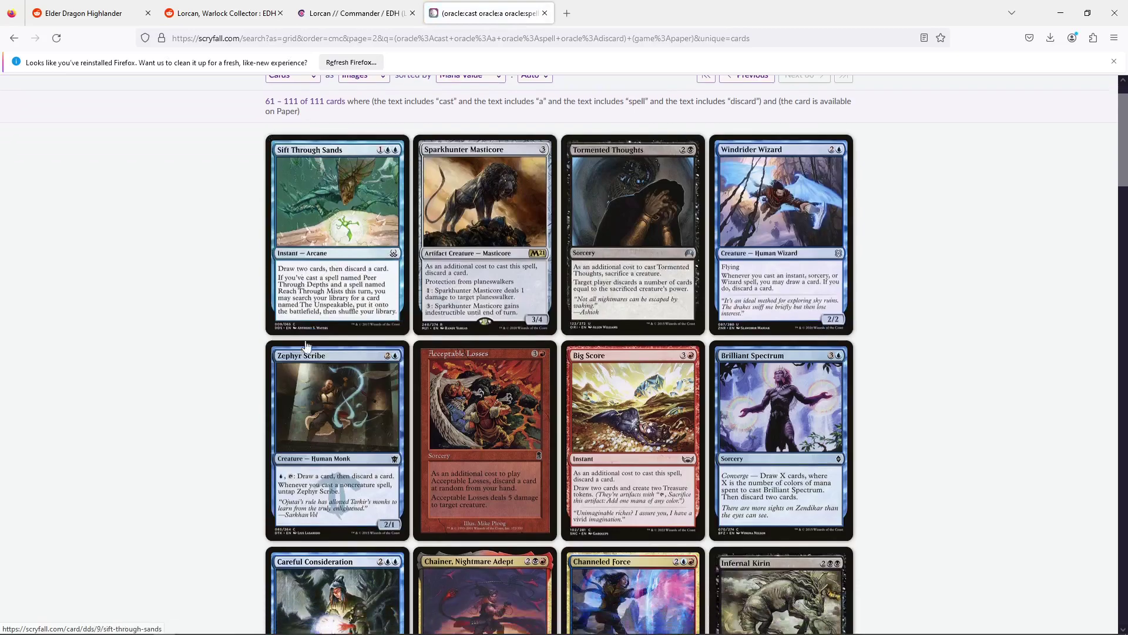
scroll(306, 346, down, 5)
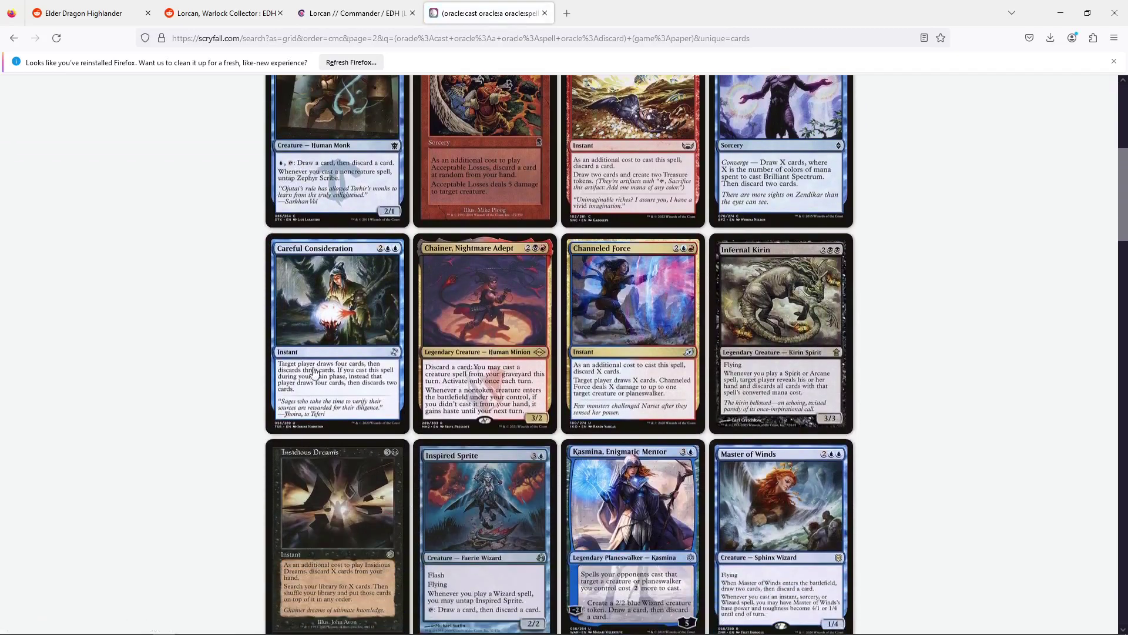
scroll(360, 373, up, 6)
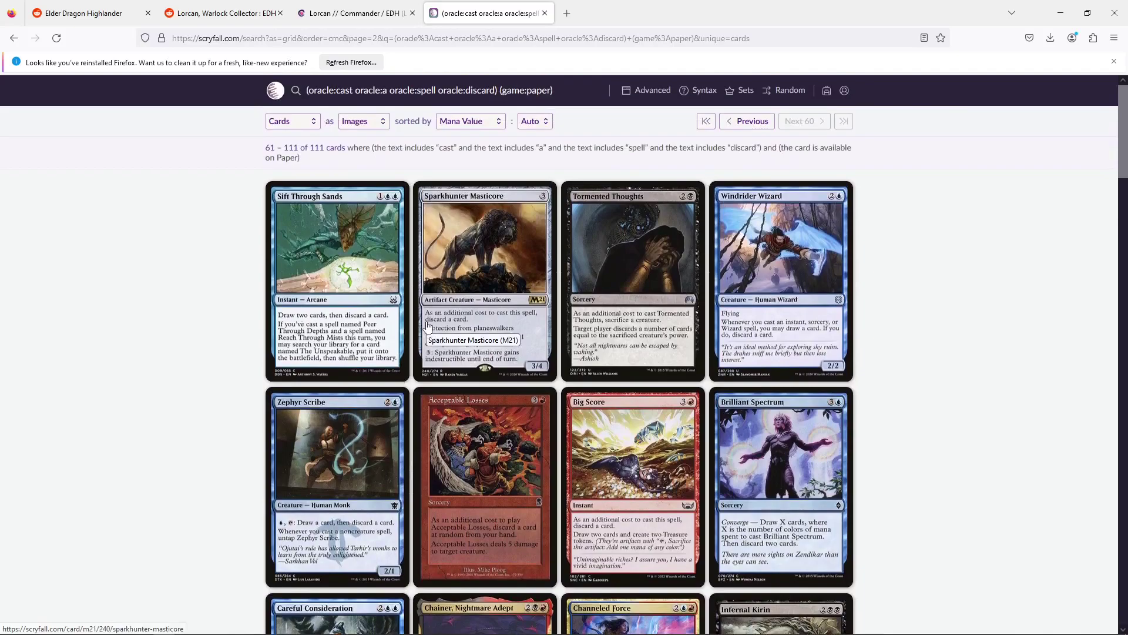
Set up a new advanced search for Enchantment cards whose rules text contains "cast" and "discard".
click(654, 90)
click(464, 174)
text(cast)
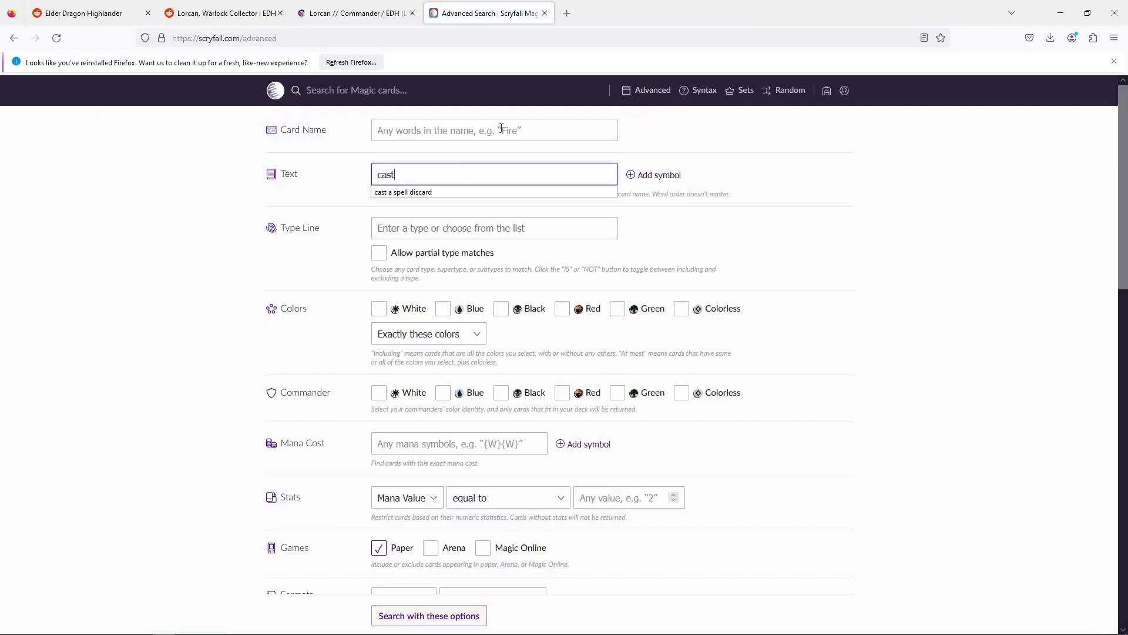
text( discard)
click(475, 229)
text(enchant)
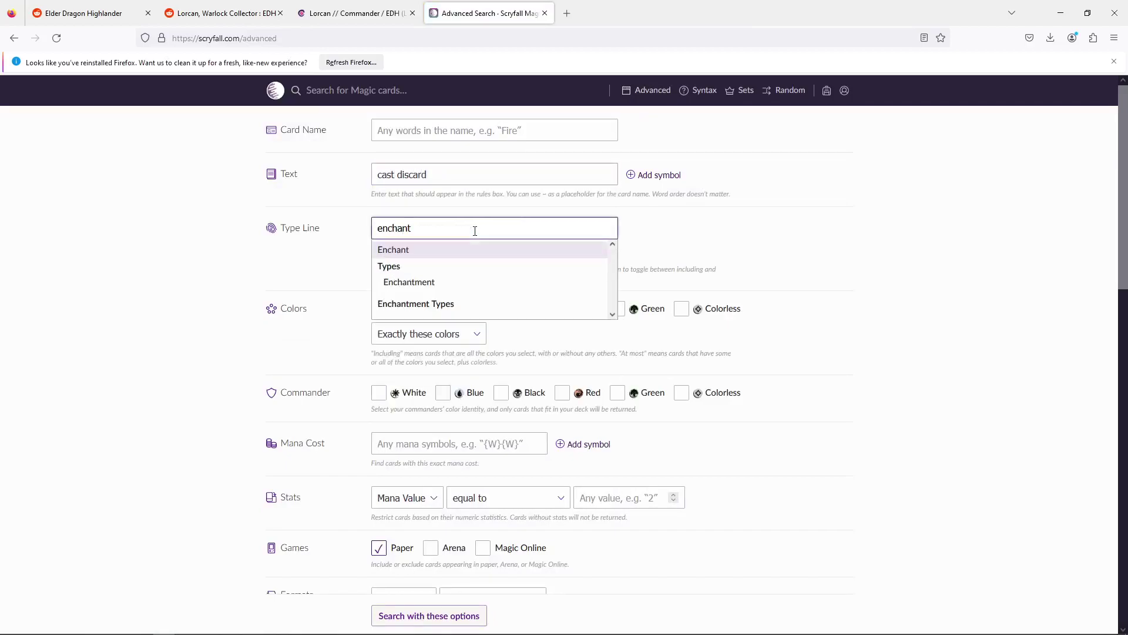
key(Down)
key(Return)
Limit the search to black commander identity and mana value 3, and open the card Oppression from the results.
click(513, 422)
click(630, 511)
text(3)
key(Return)
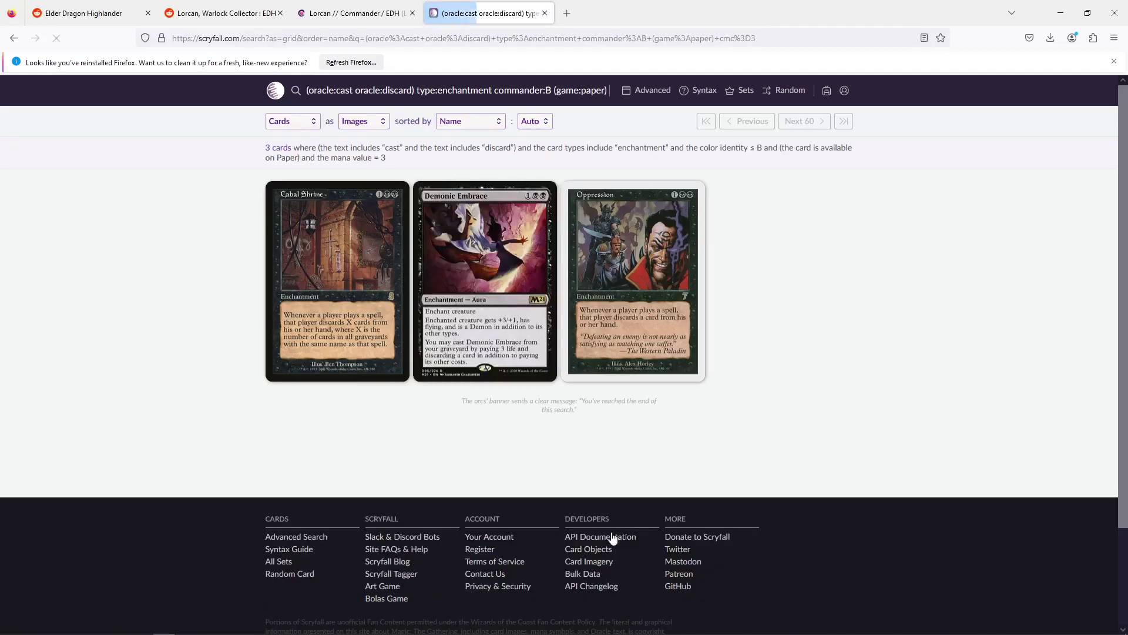
click(630, 251)
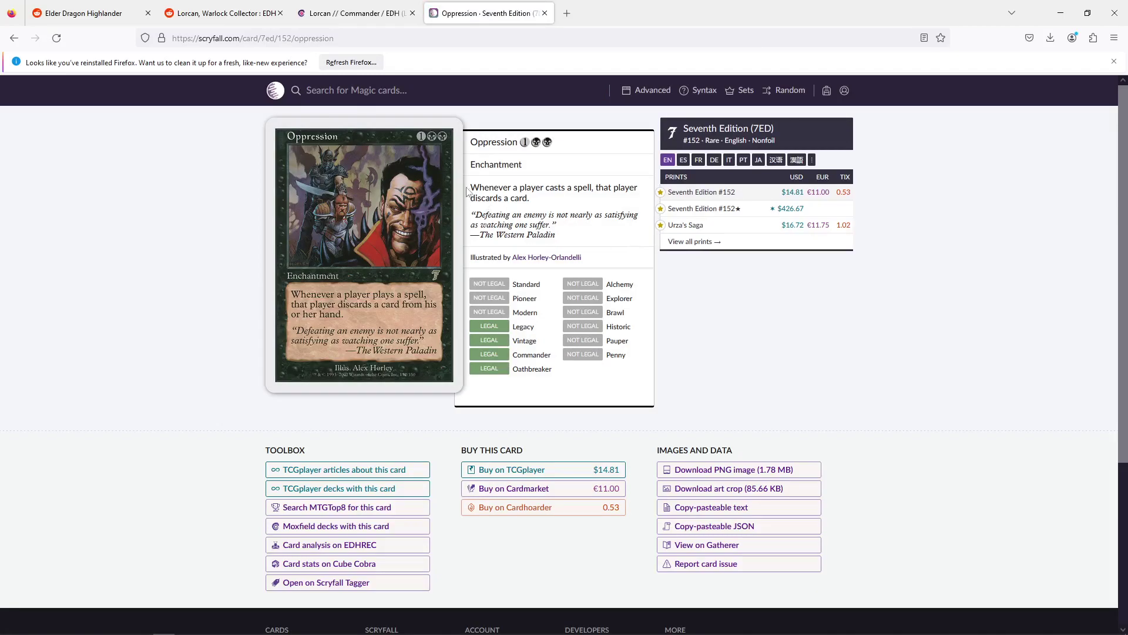
Return to the Lorcan deck on Moxfield and examine its creature list from Deathgreeter to Thieving Amalgam.
click(377, 8)
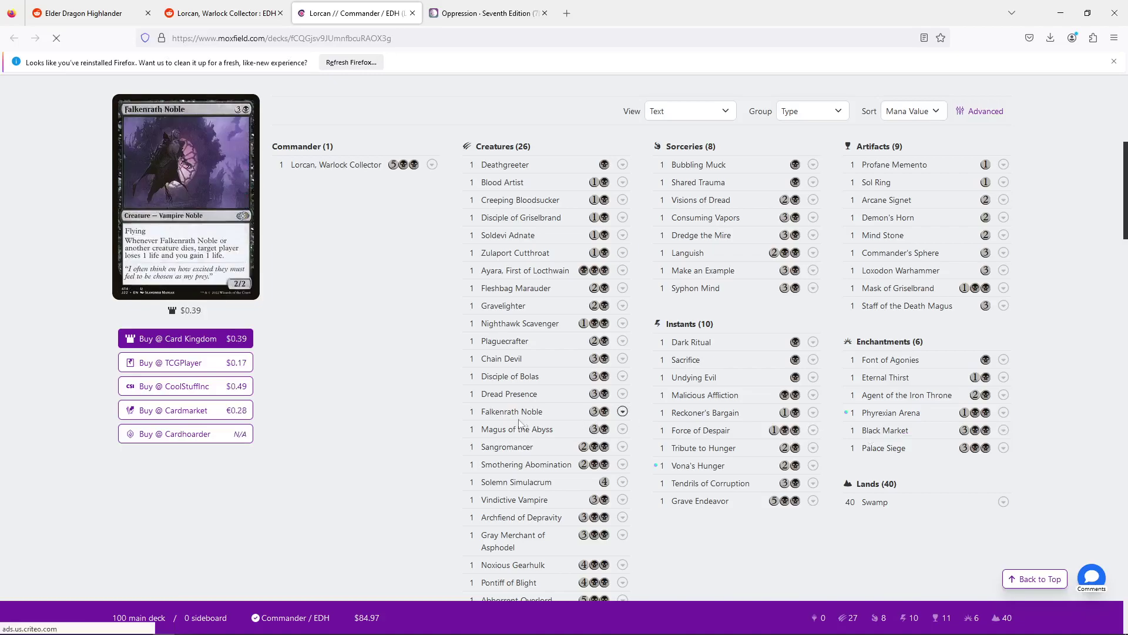
scroll(529, 499, down, 2)
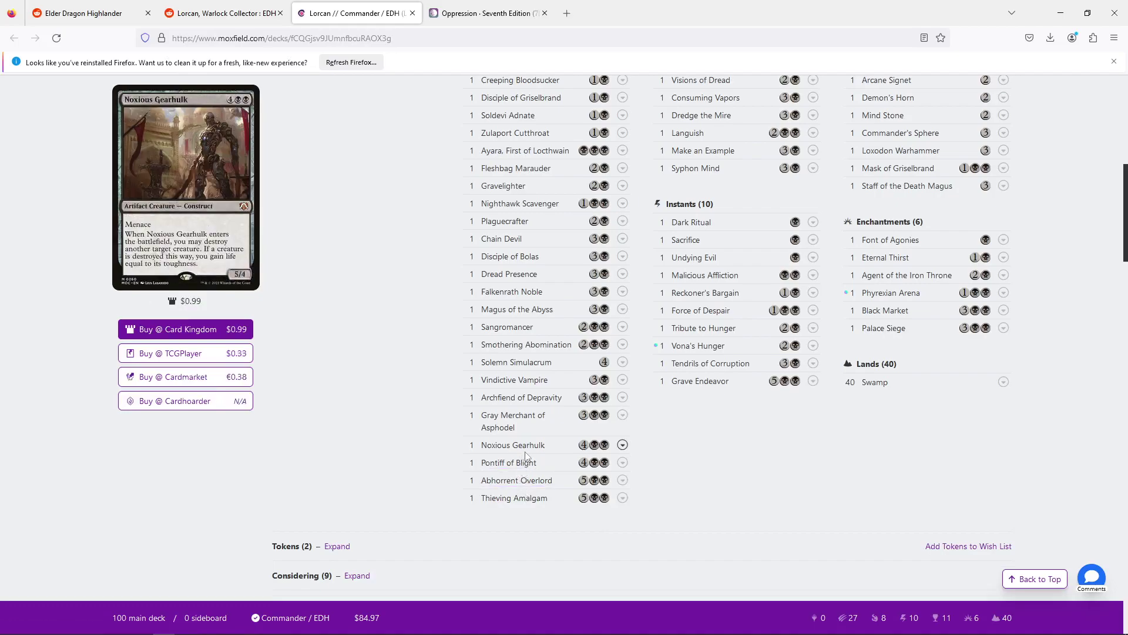
scroll(525, 459, up, 1)
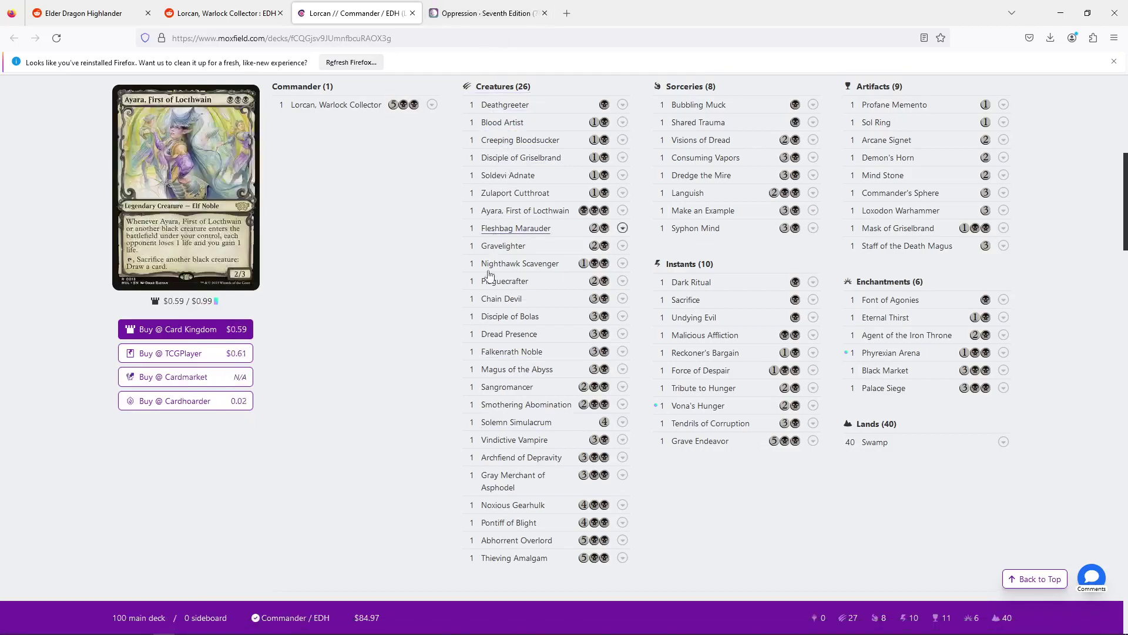
Leave the Oppression card page, run a web search for "edh" and open EDHREC from the results.
click(477, 14)
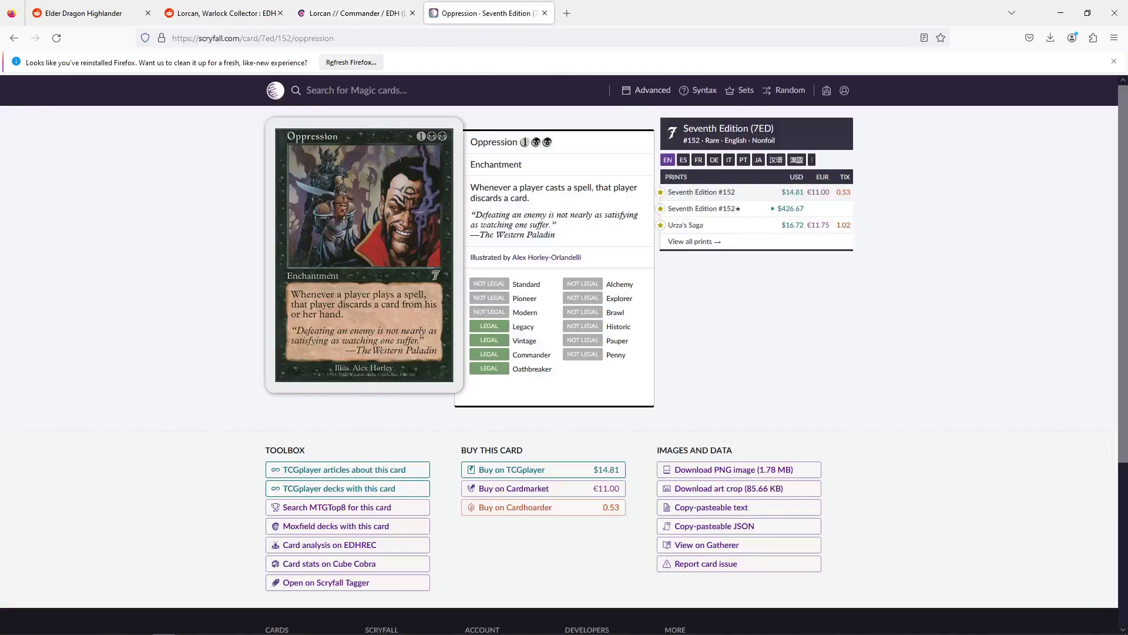
click(516, 37)
text(edh)
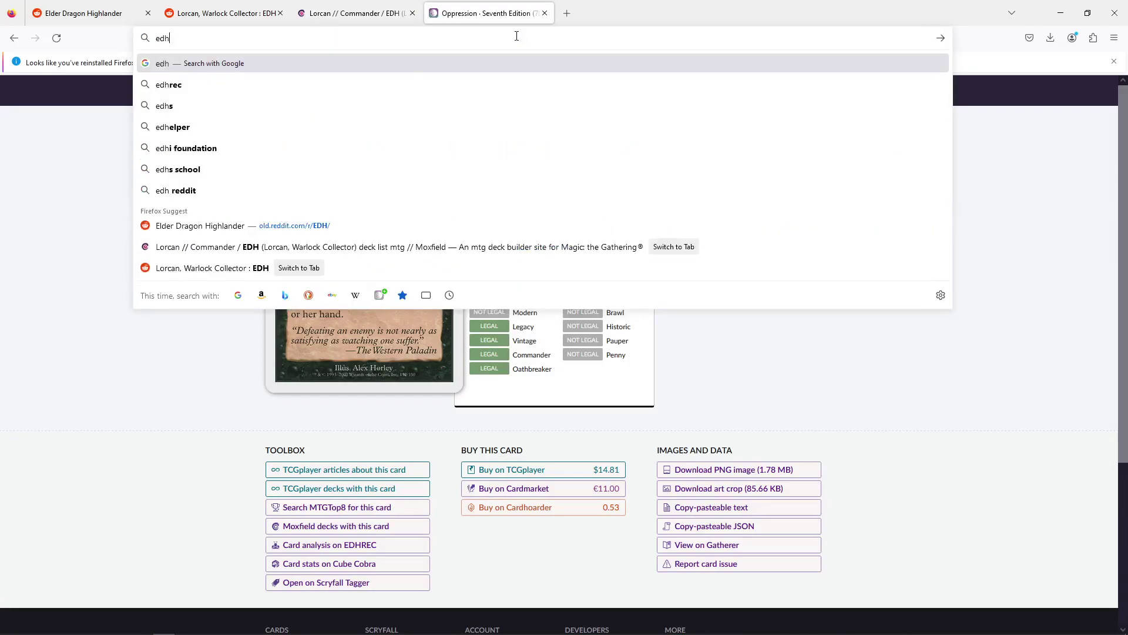
key(Return)
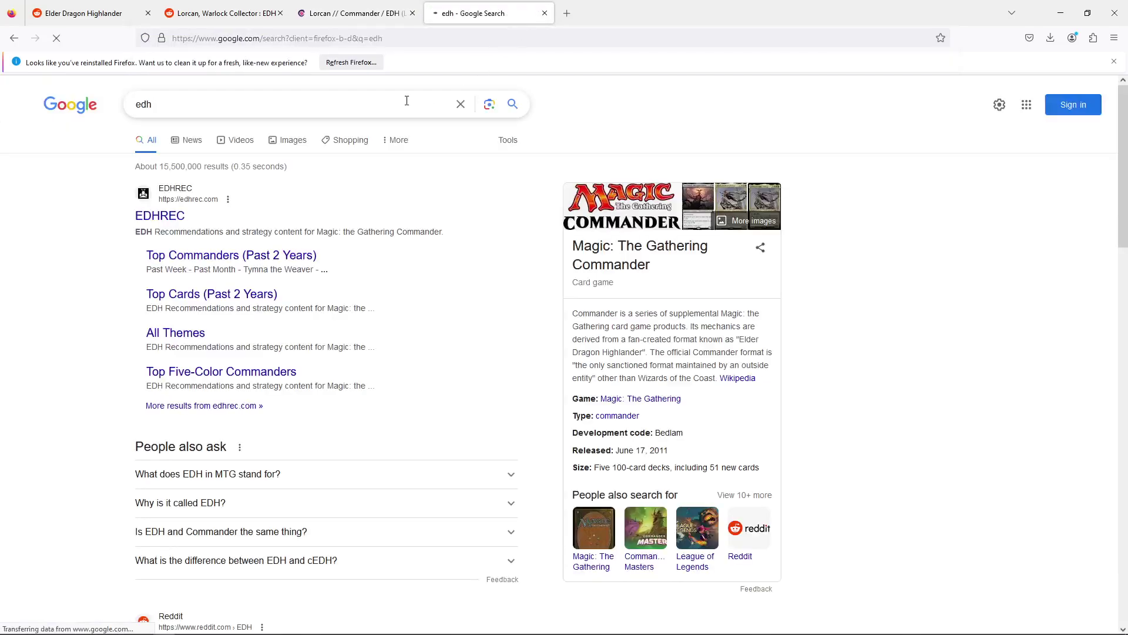
click(154, 224)
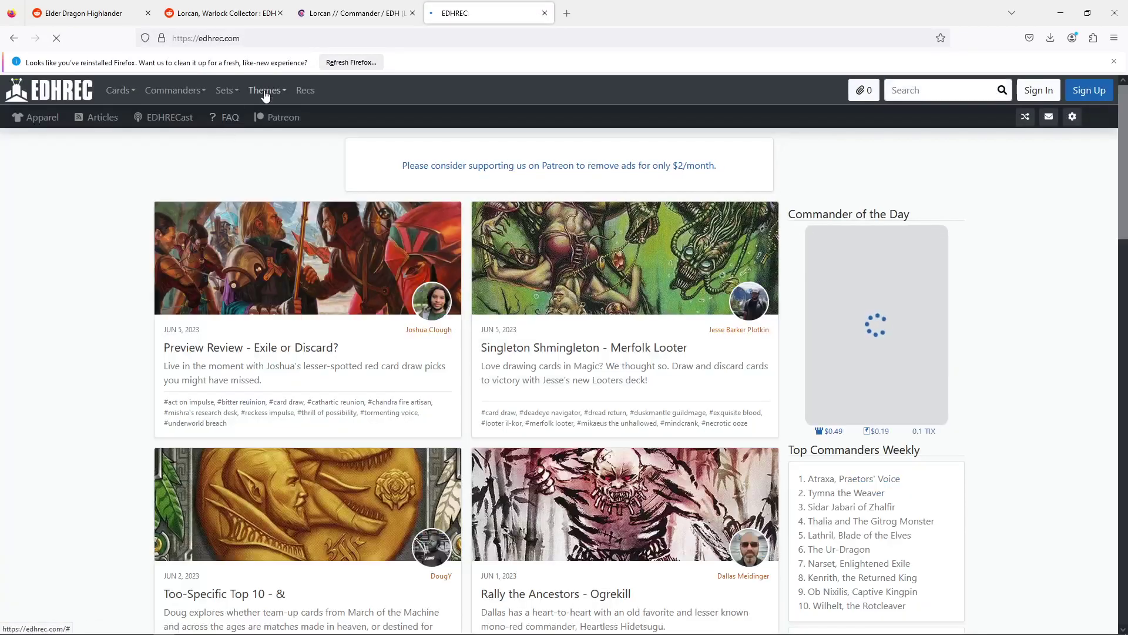
Open EDHREC's Lifegain theme and narrow it to the Mono-Black color combination.
click(265, 91)
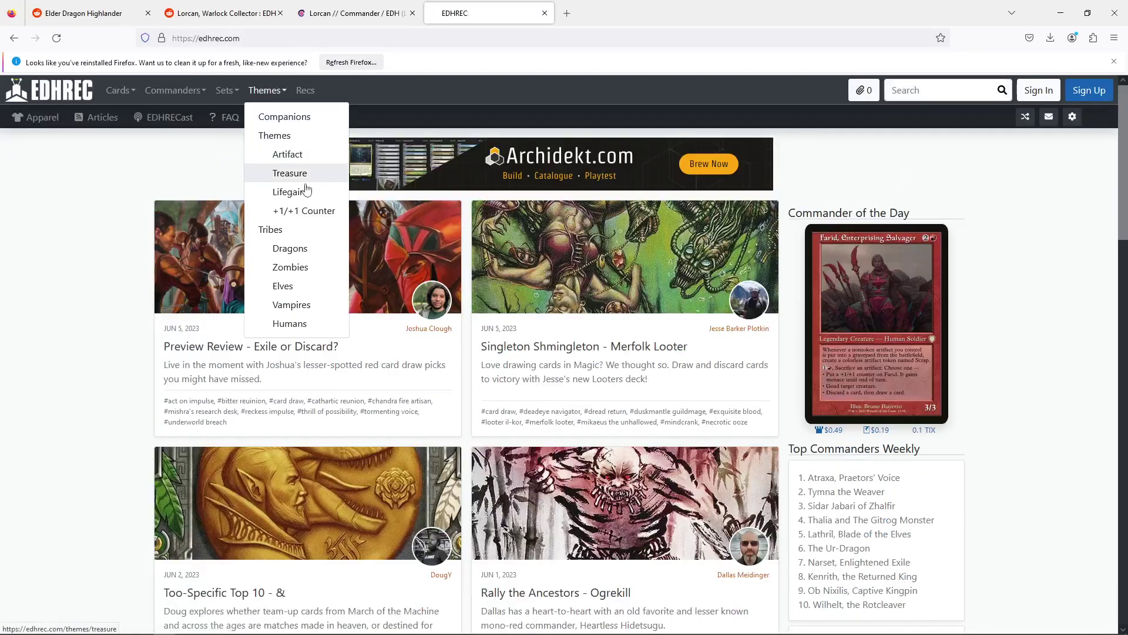
click(279, 189)
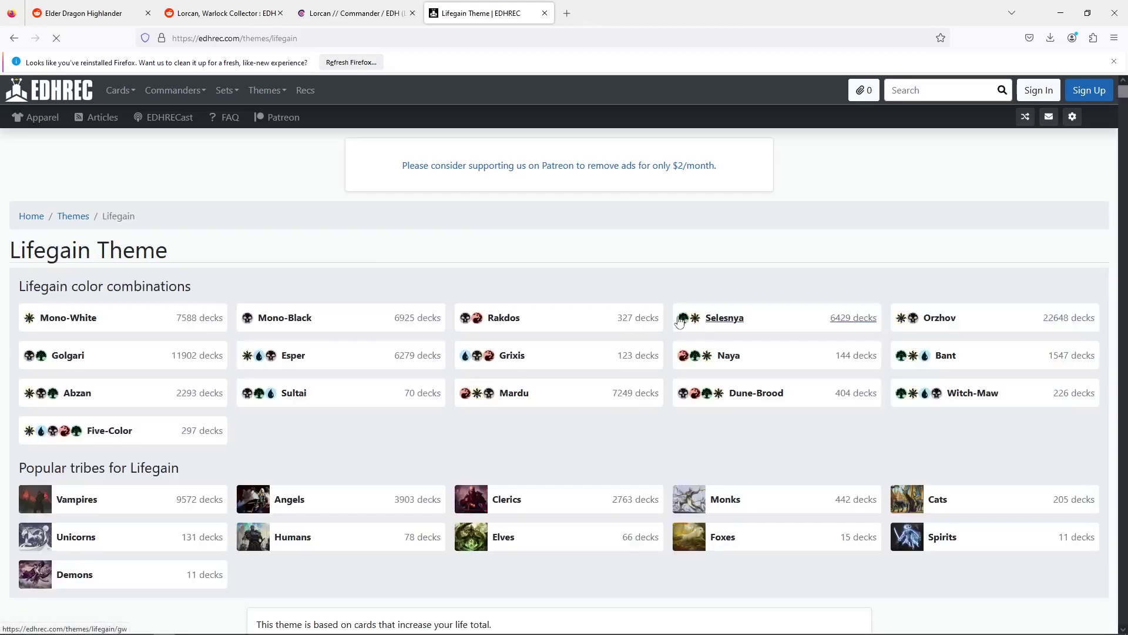
click(322, 318)
Examine the top commanders, new cards and high synergy cards of the Mono-Black Lifegain theme.
scroll(396, 382, down, 10)
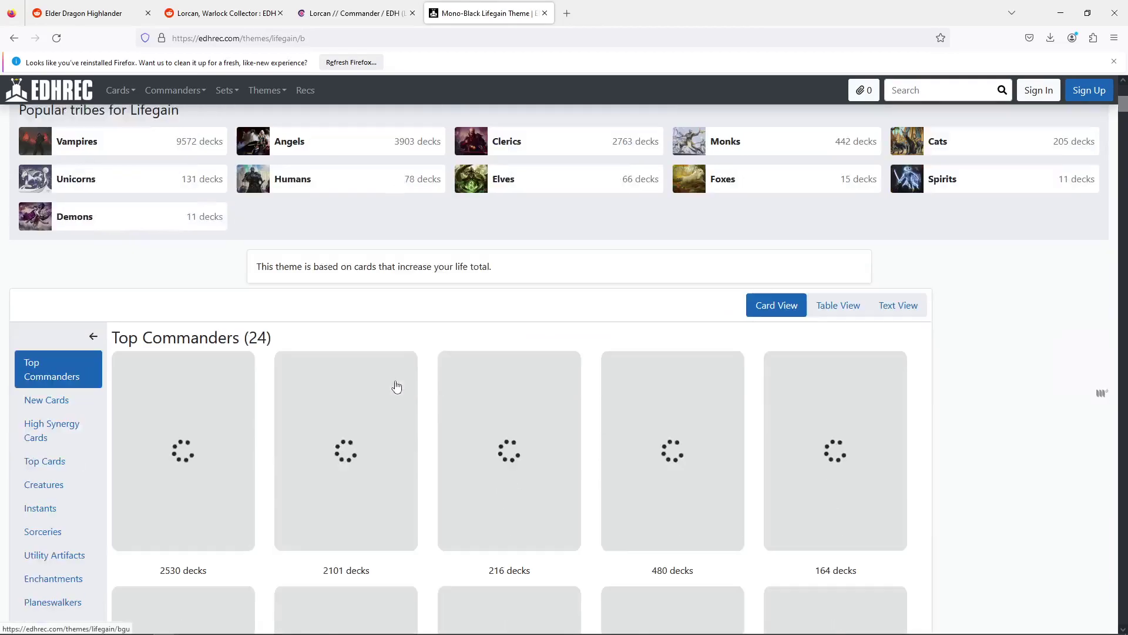
scroll(655, 419, down, 12)
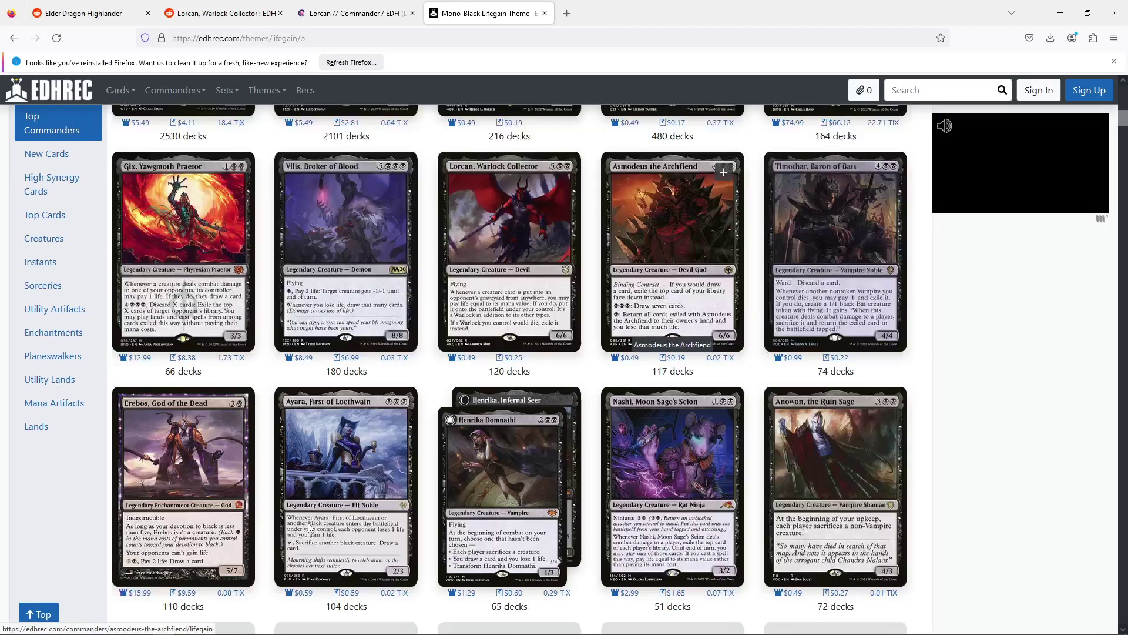
scroll(307, 347, down, 4)
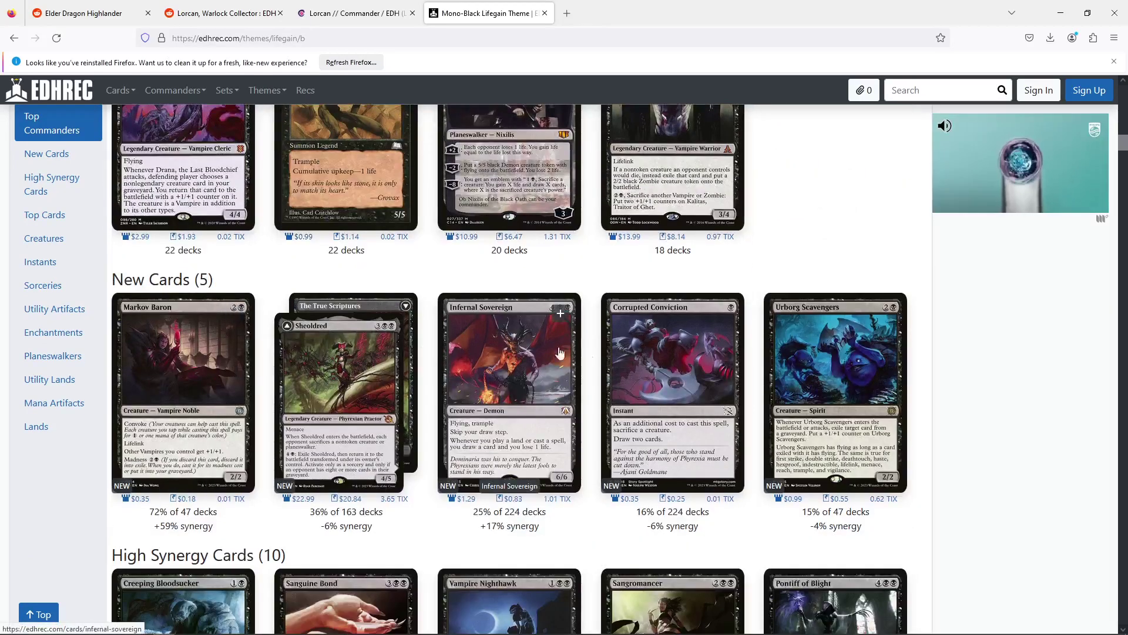
scroll(679, 343, down, 2)
scroll(678, 342, down, 8)
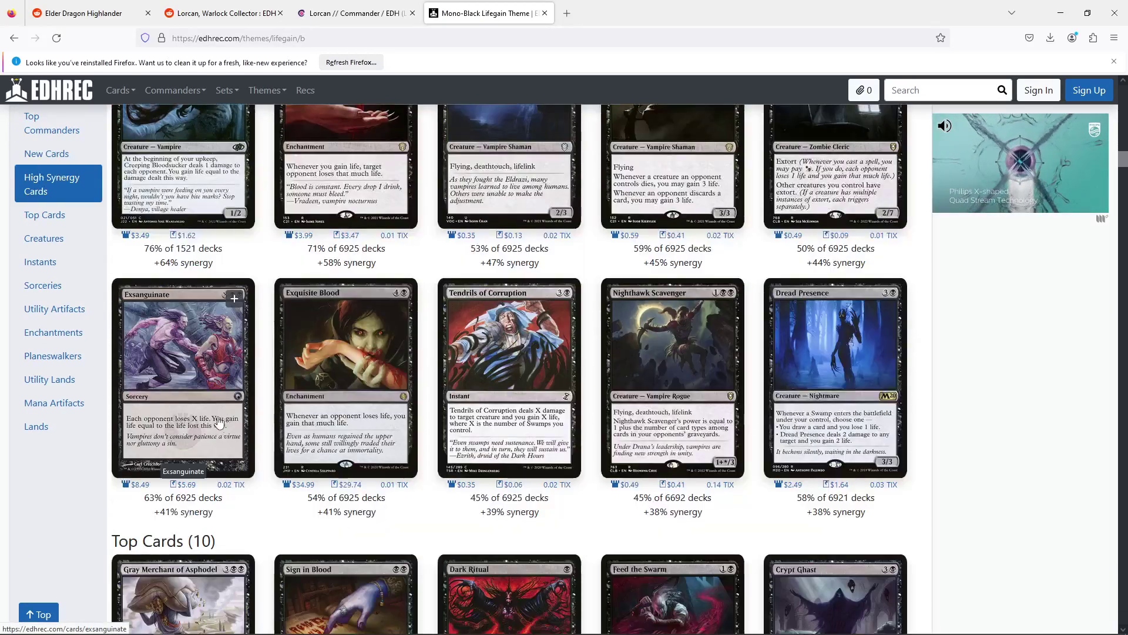
scroll(195, 218, up, 3)
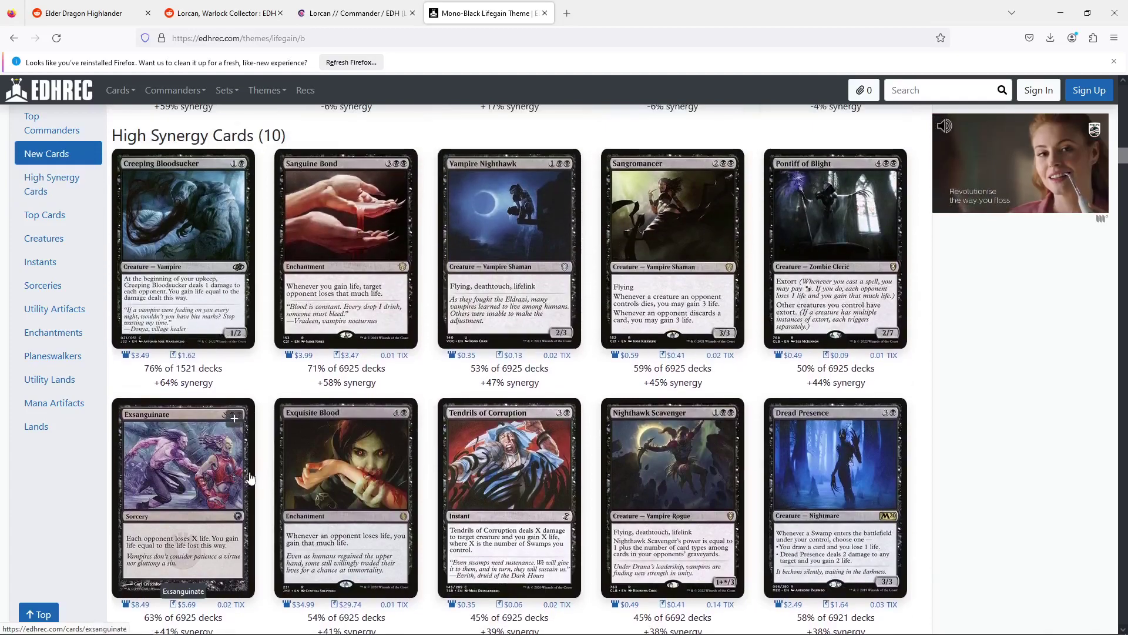
scroll(819, 410, down, 3)
Examine the theme's top cards and creatures for possible additions to the Lorcan deck.
scroll(819, 411, down, 4)
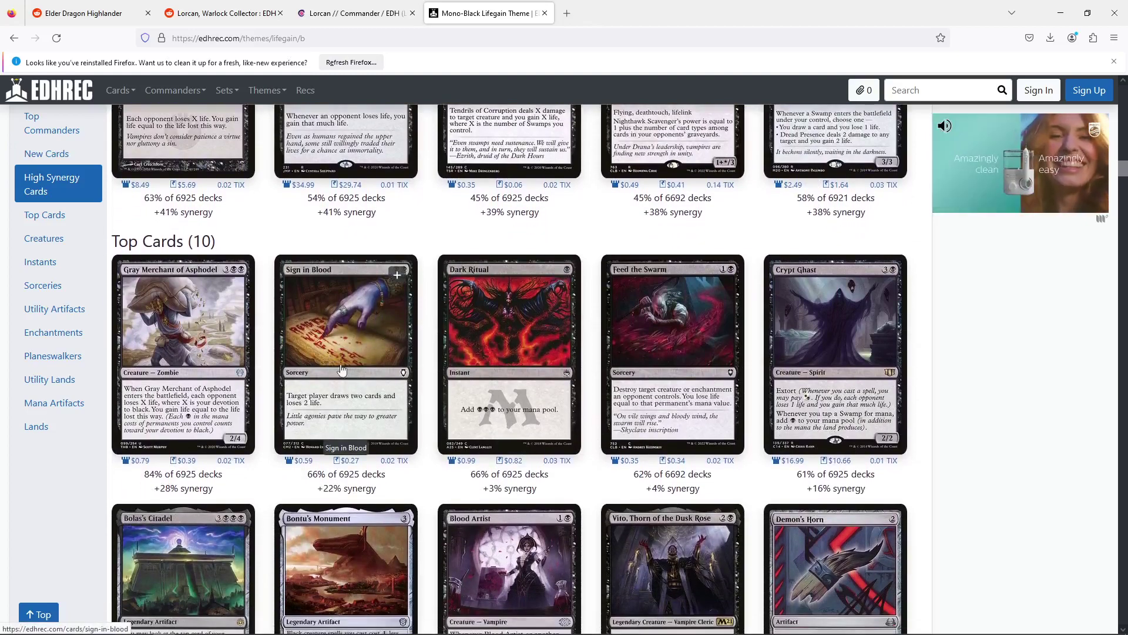
scroll(750, 289, down, 4)
scroll(750, 289, down, 1)
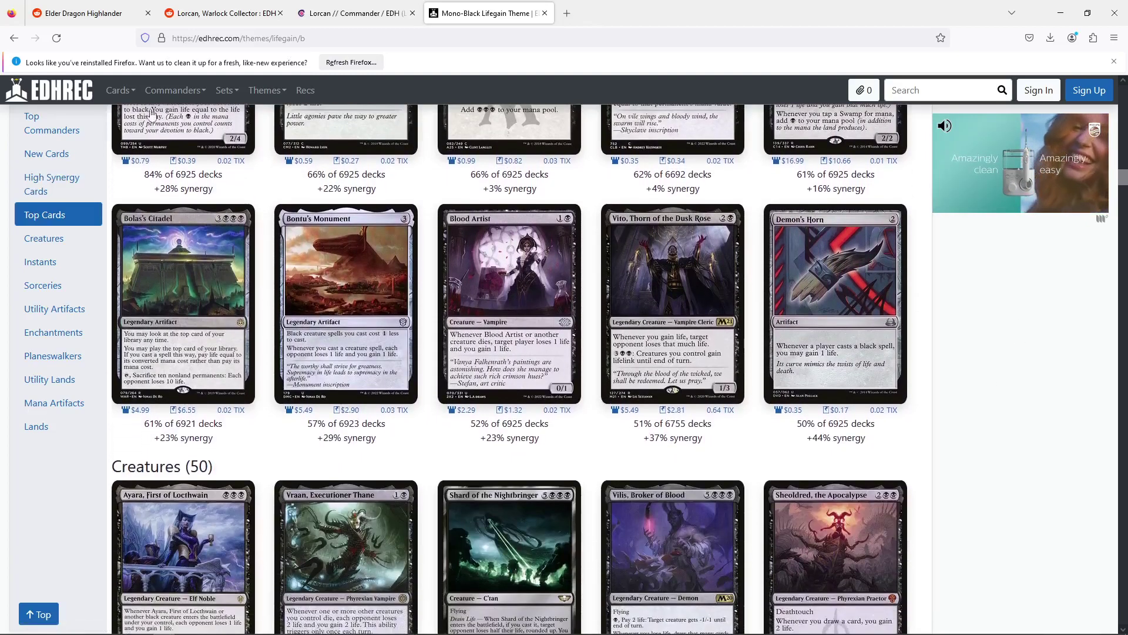
scroll(536, 492, down, 2)
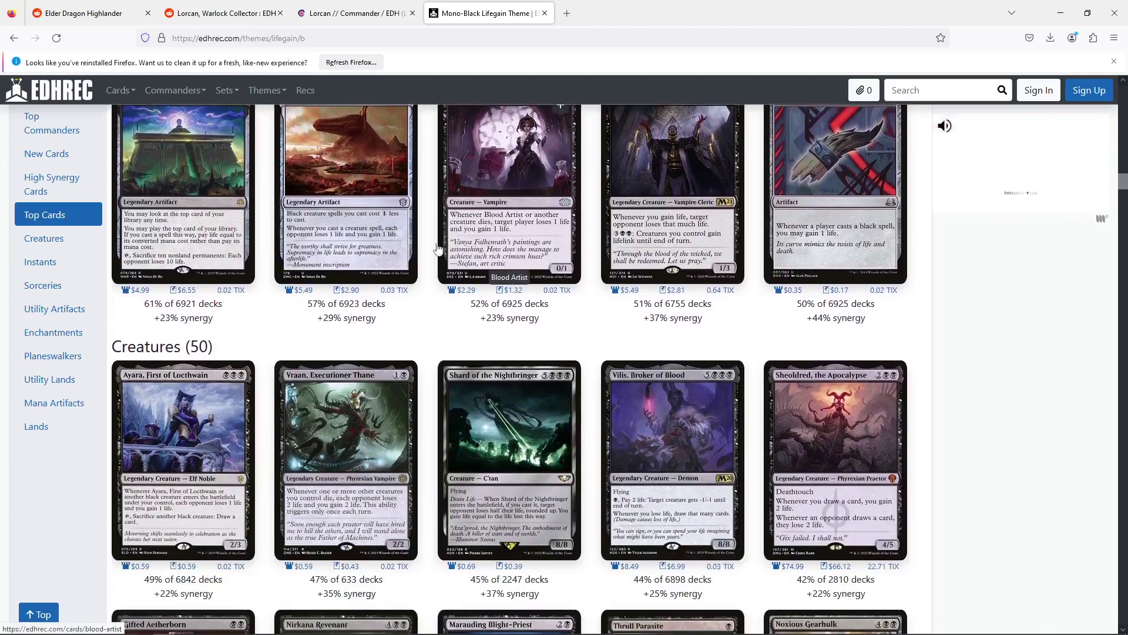
scroll(733, 306, up, 1)
scroll(993, 371, down, 5)
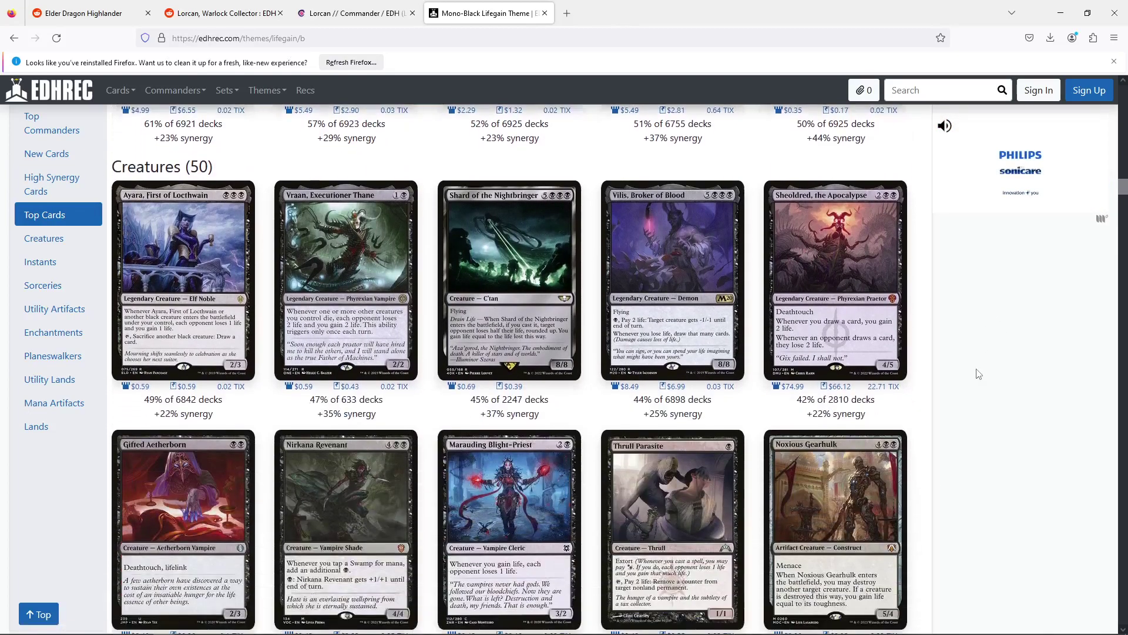
scroll(977, 364, down, 6)
scroll(939, 362, down, 15)
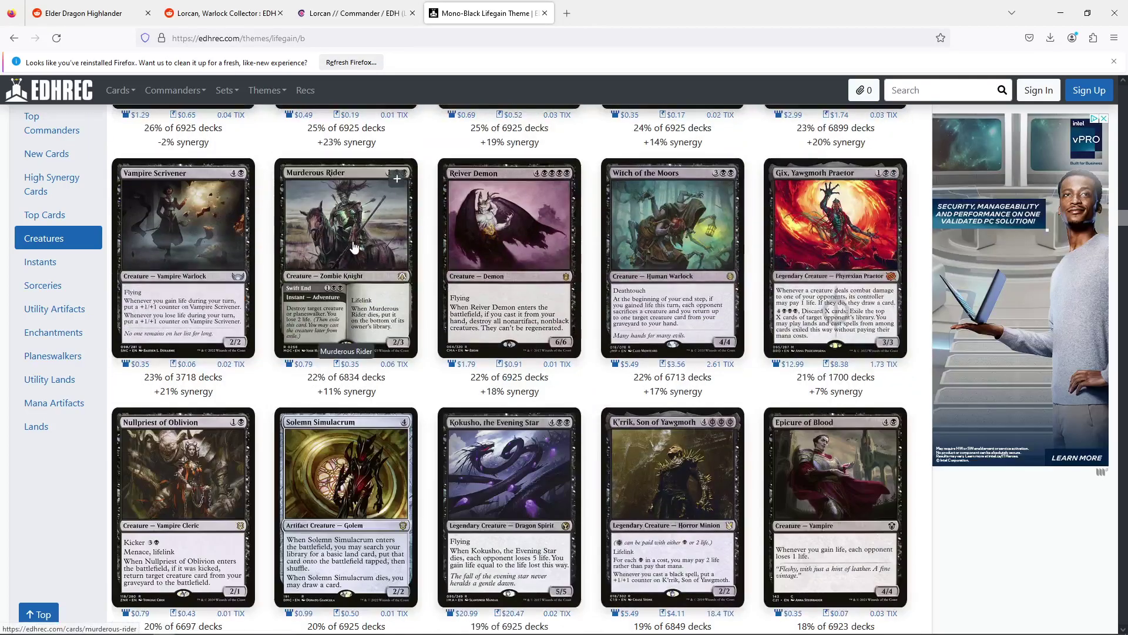
Examine the theme's recommended instants for affordable removal, card draw and life gain.
scroll(337, 272, down, 15)
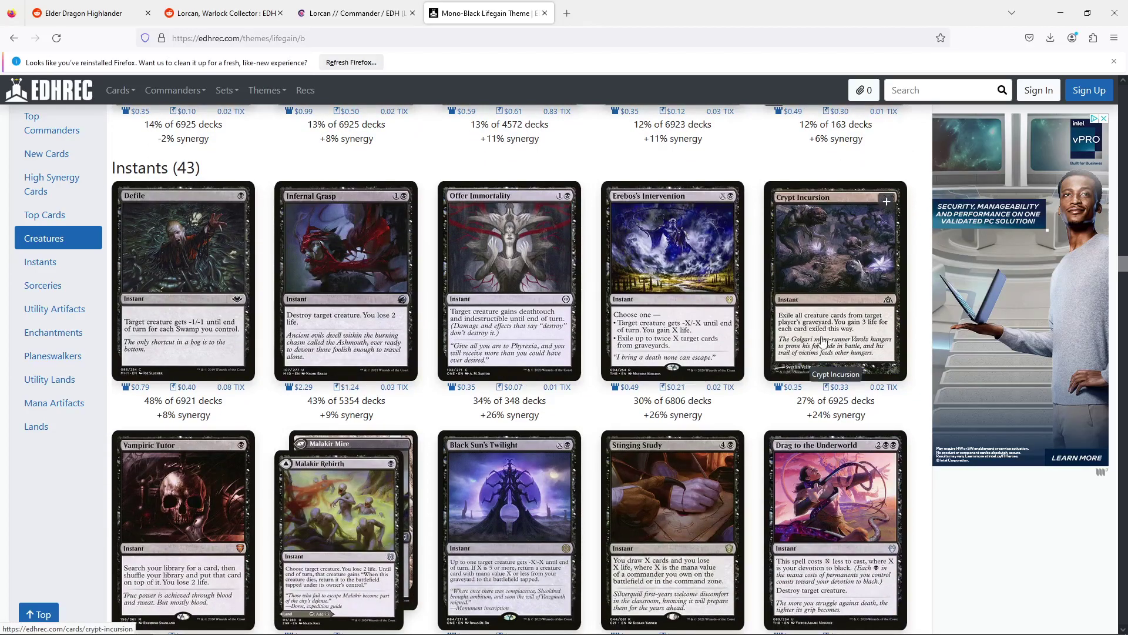
scroll(823, 353, down, 1)
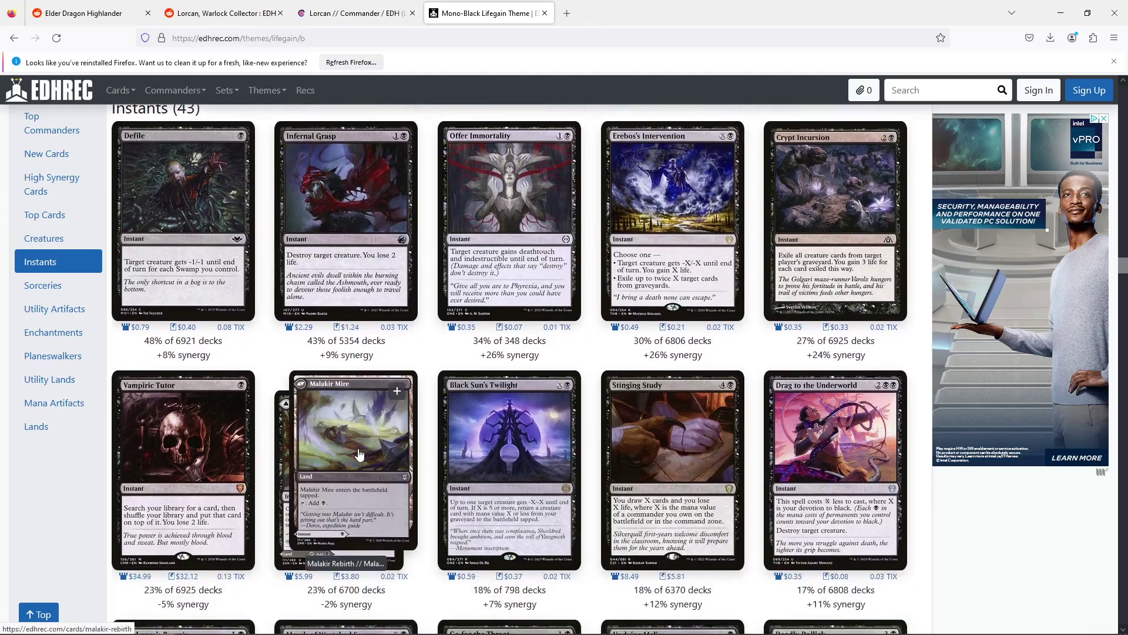
scroll(360, 454, down, 4)
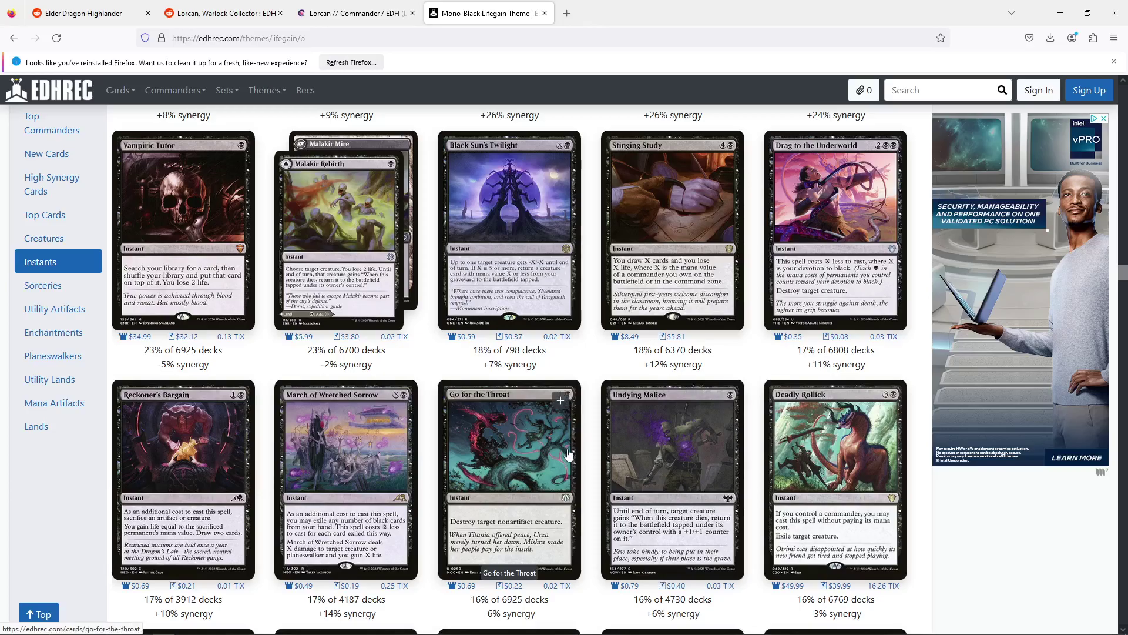
scroll(568, 454, down, 4)
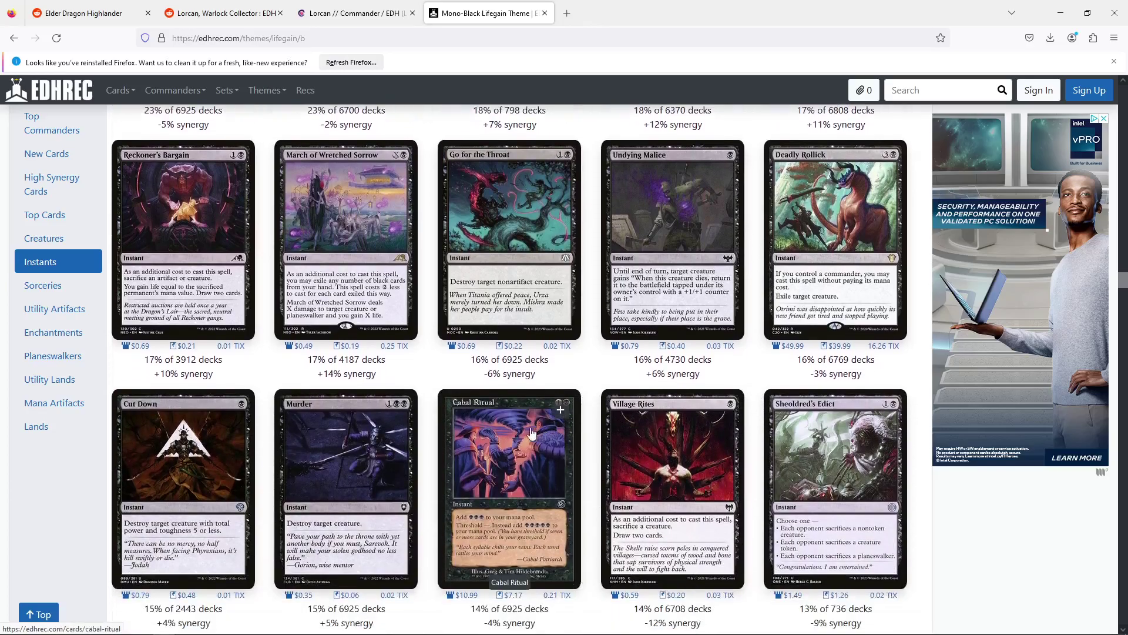
scroll(192, 442, down, 5)
Examine the theme's recommended sorceries for budget options that suit the Lorcan deck.
scroll(194, 440, down, 20)
scroll(210, 413, down, 4)
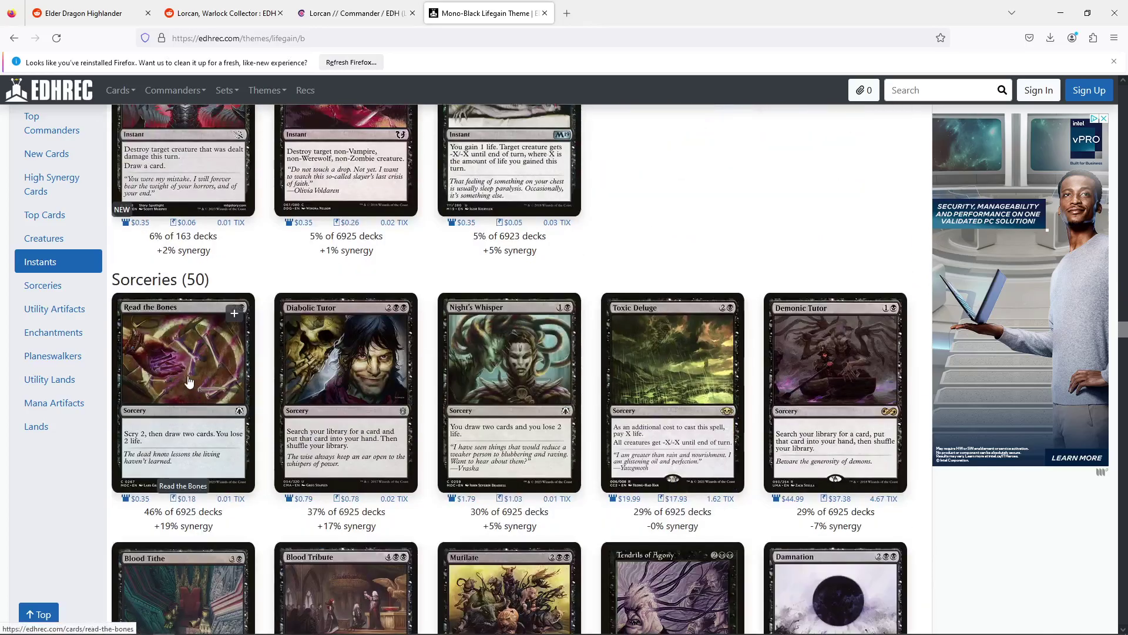
scroll(799, 425, down, 3)
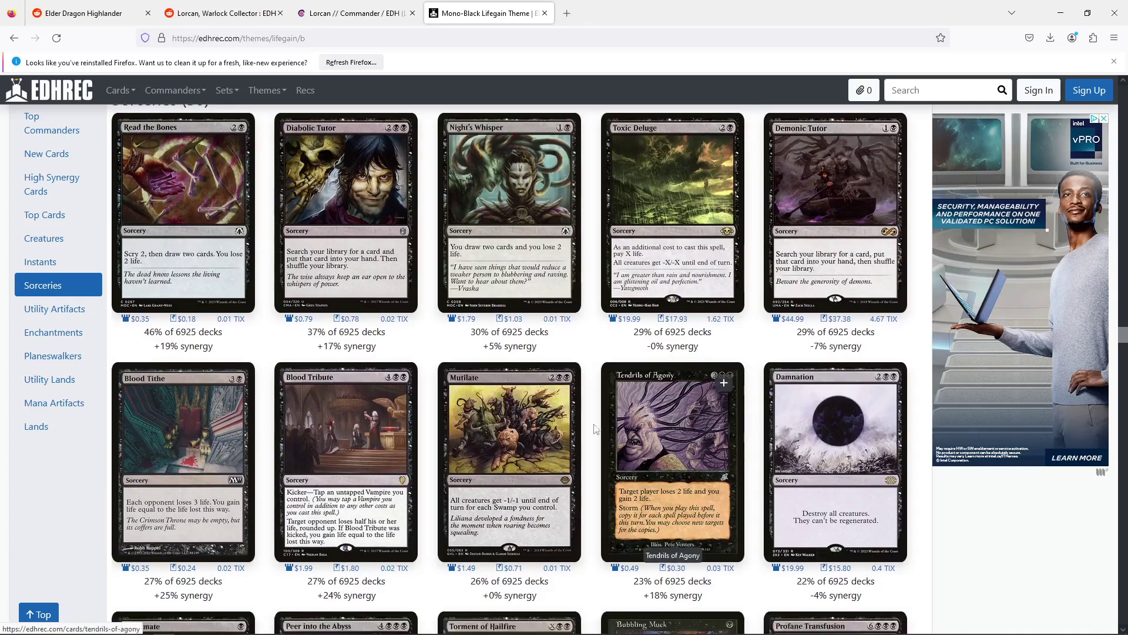
scroll(199, 449, down, 2)
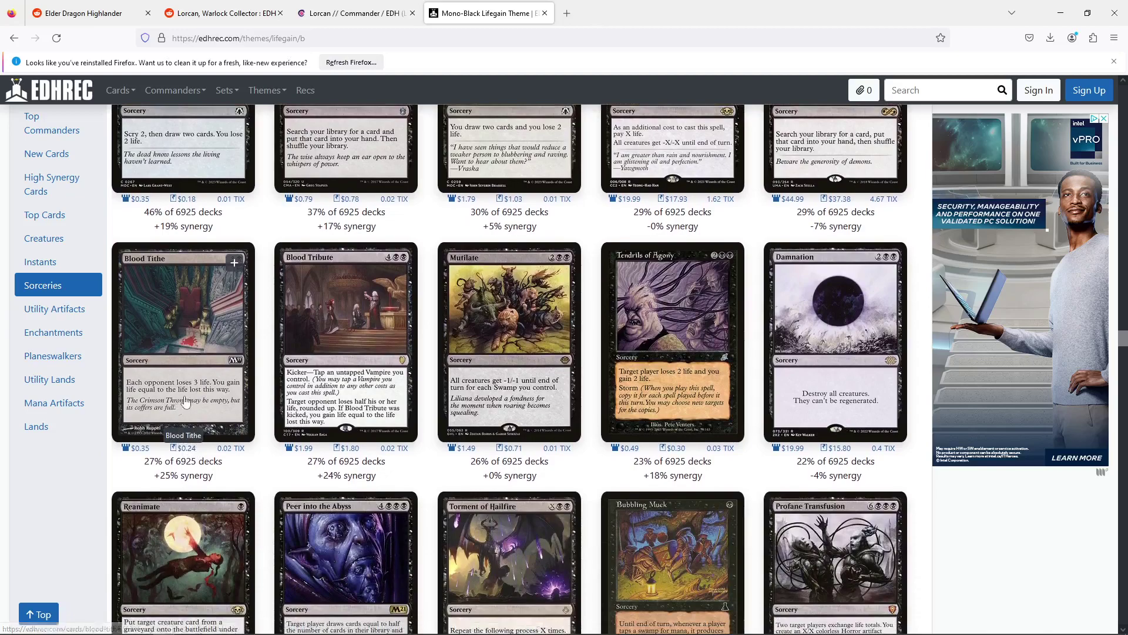
scroll(219, 464, down, 2)
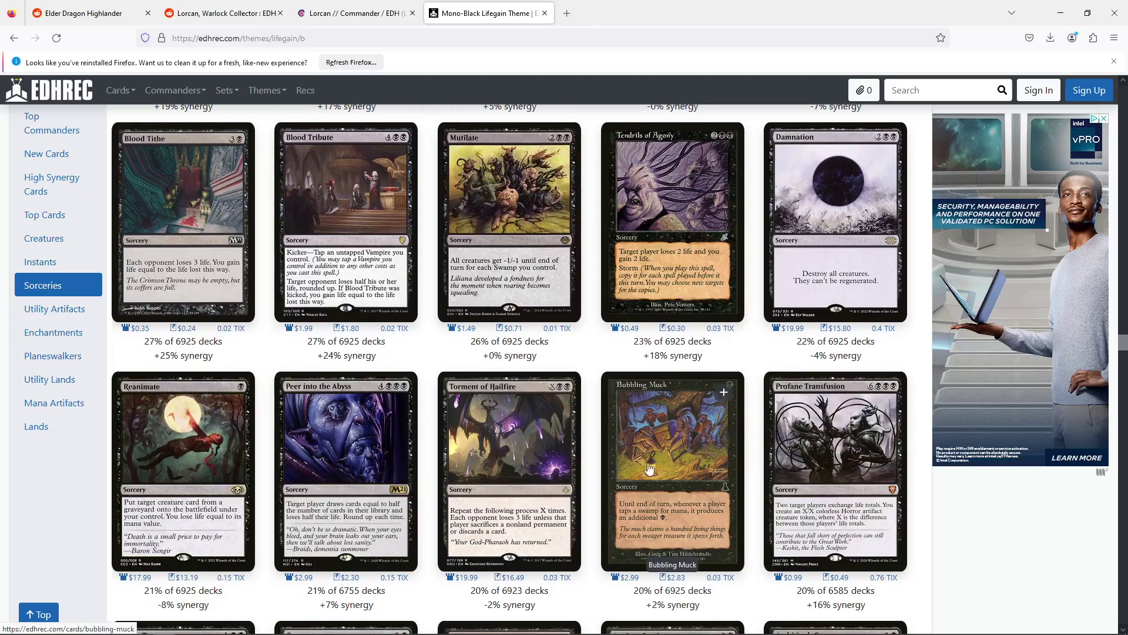
Examine the less-played sorceries further down the Mono-Black Lifegain theme's list for cheap card draw, removal and life drain.
scroll(787, 467, down, 4)
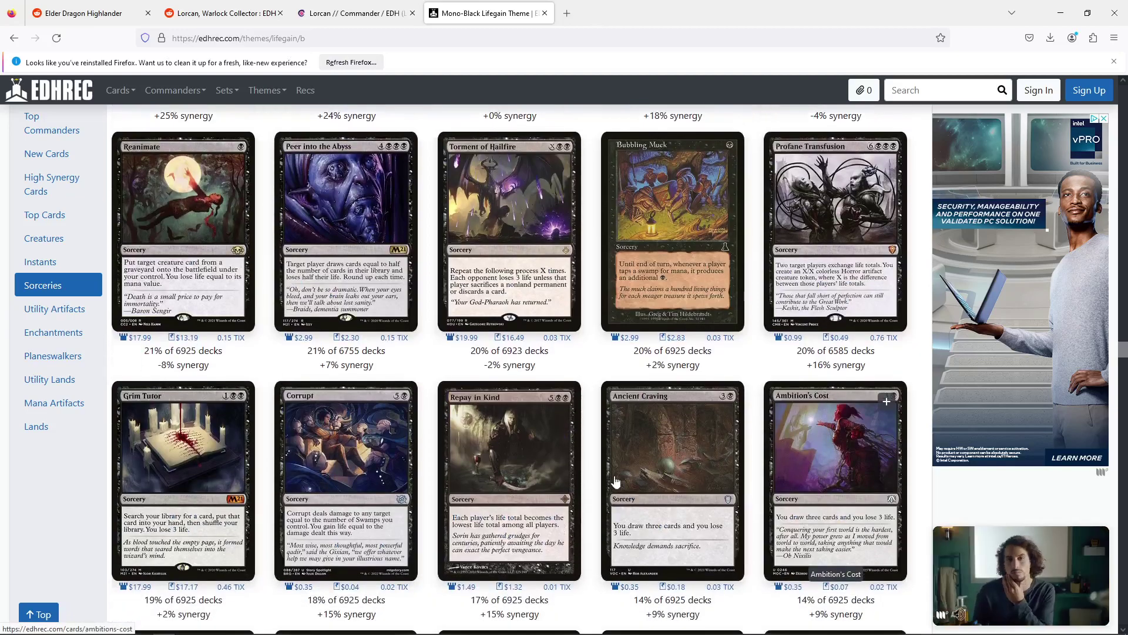
scroll(196, 461, down, 4)
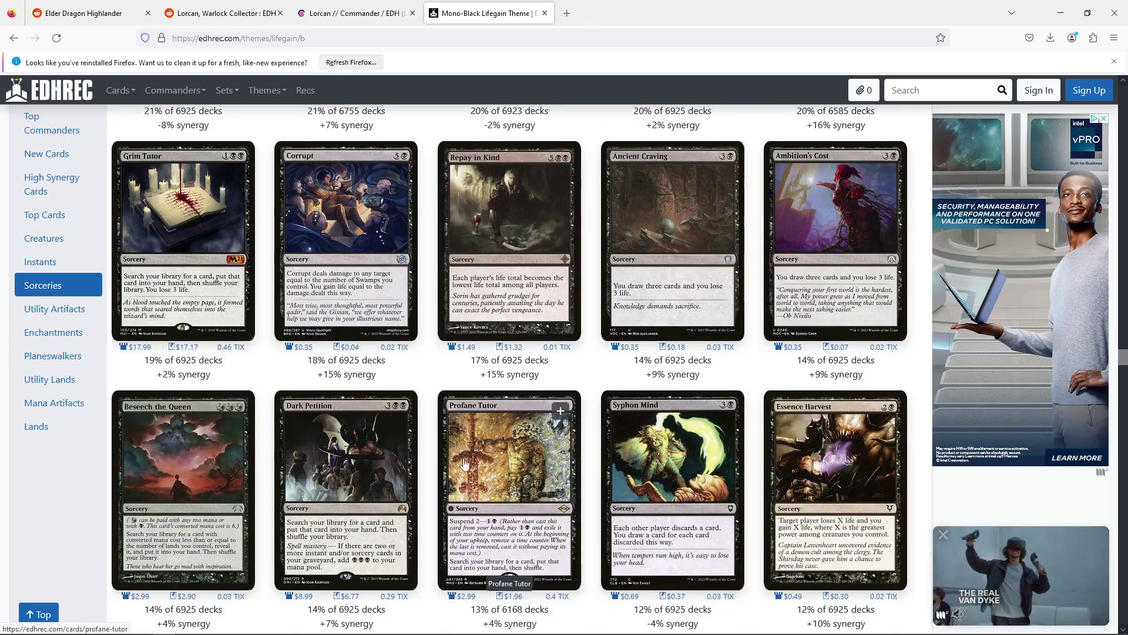
scroll(497, 461, down, 4)
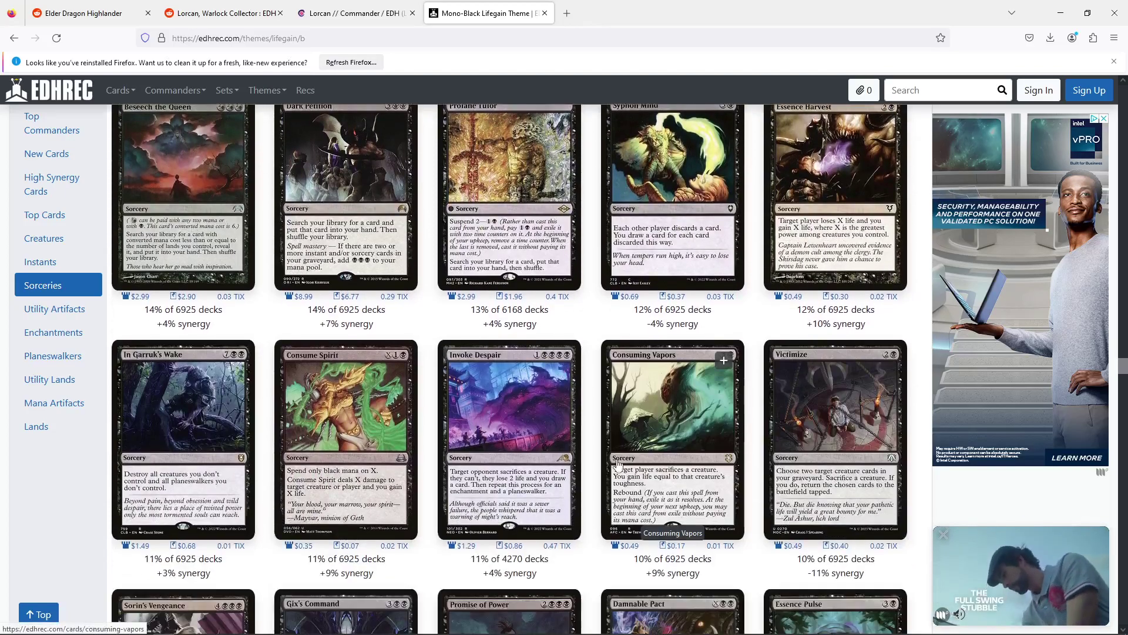
scroll(546, 508, down, 3)
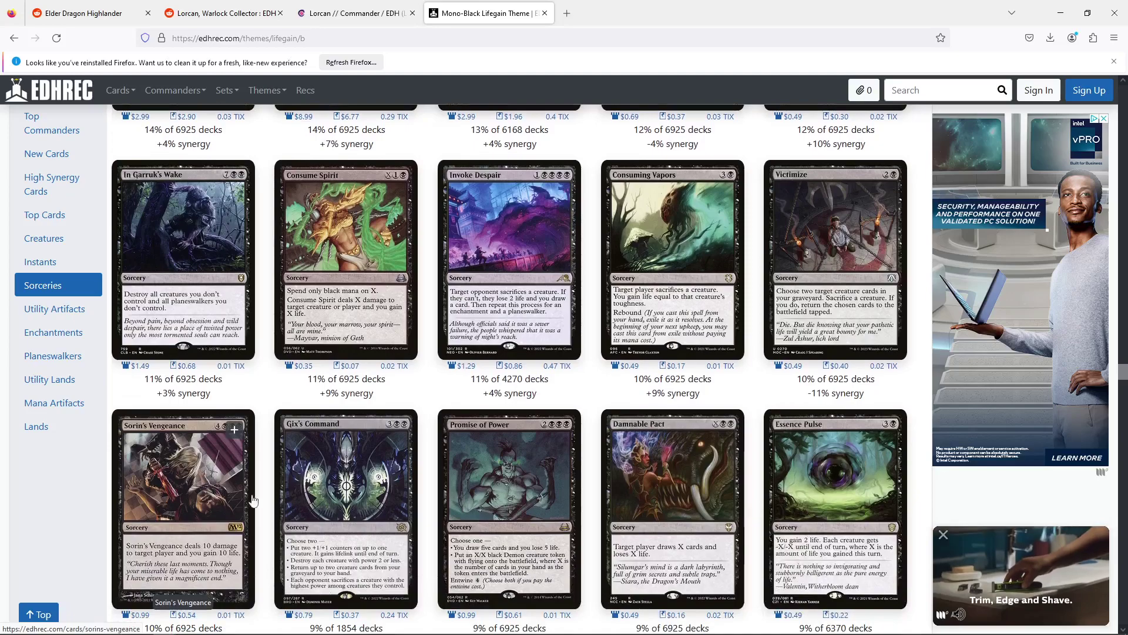
scroll(546, 509, down, 4)
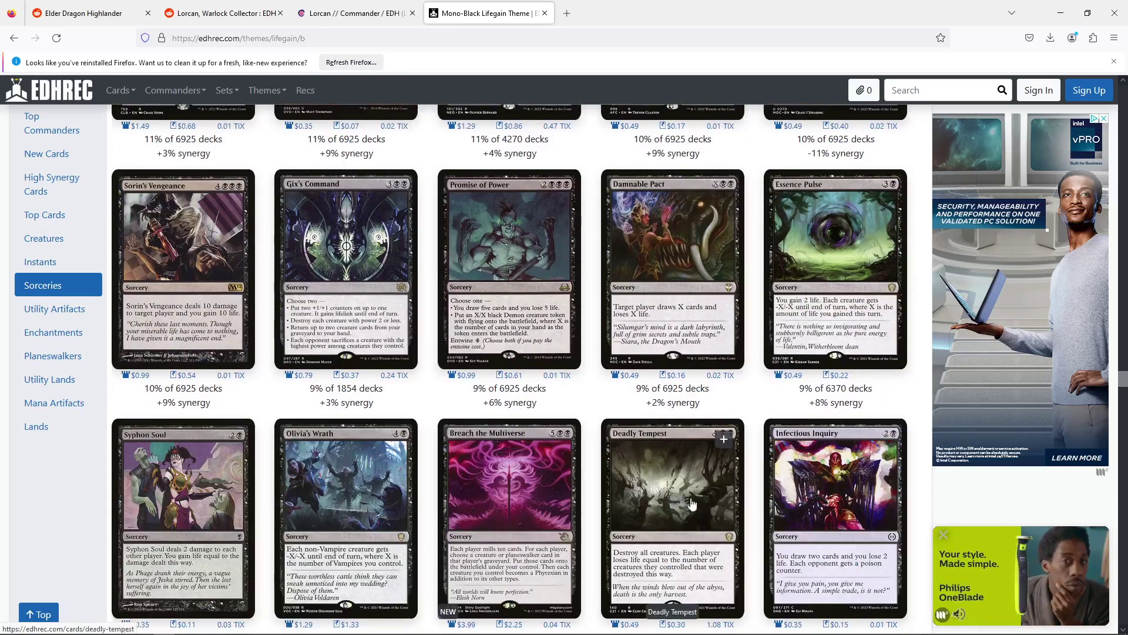
scroll(444, 486, down, 5)
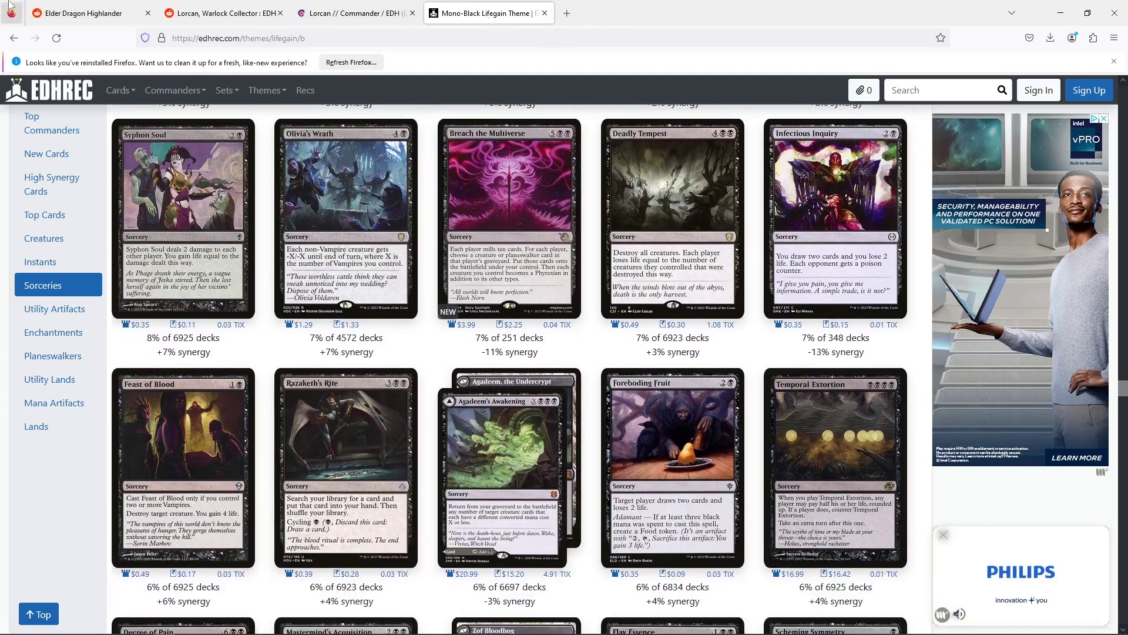
Open scryfall.com in place of the EDHREC page and check the Lorcan deck's sorceries on Moxfield.
click(386, 42)
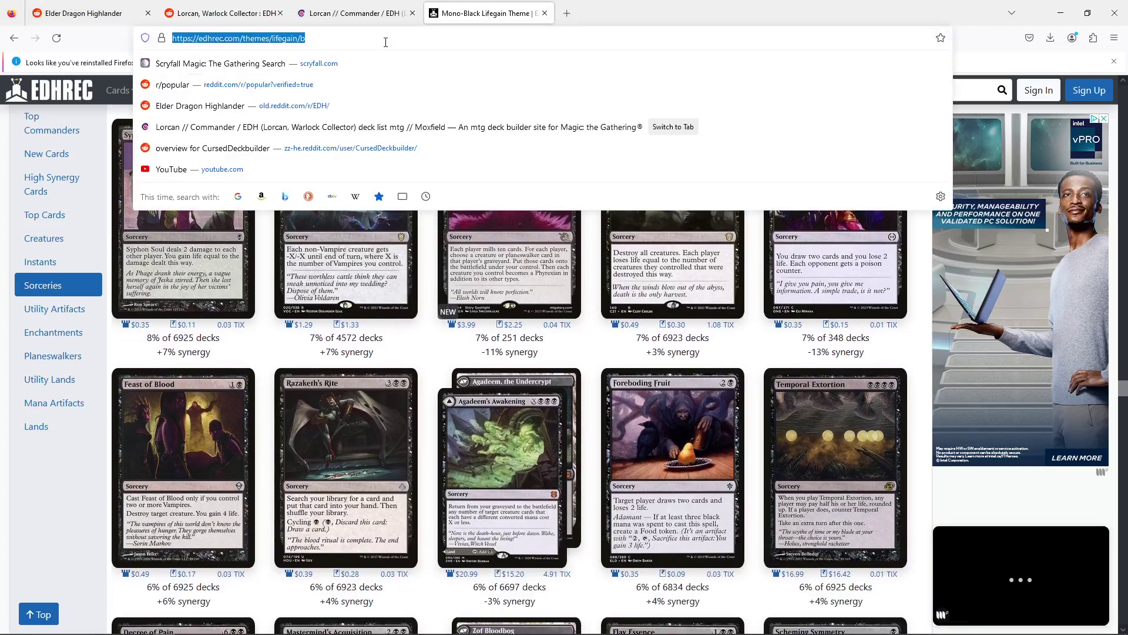
text(scryfall.com)
key(Return)
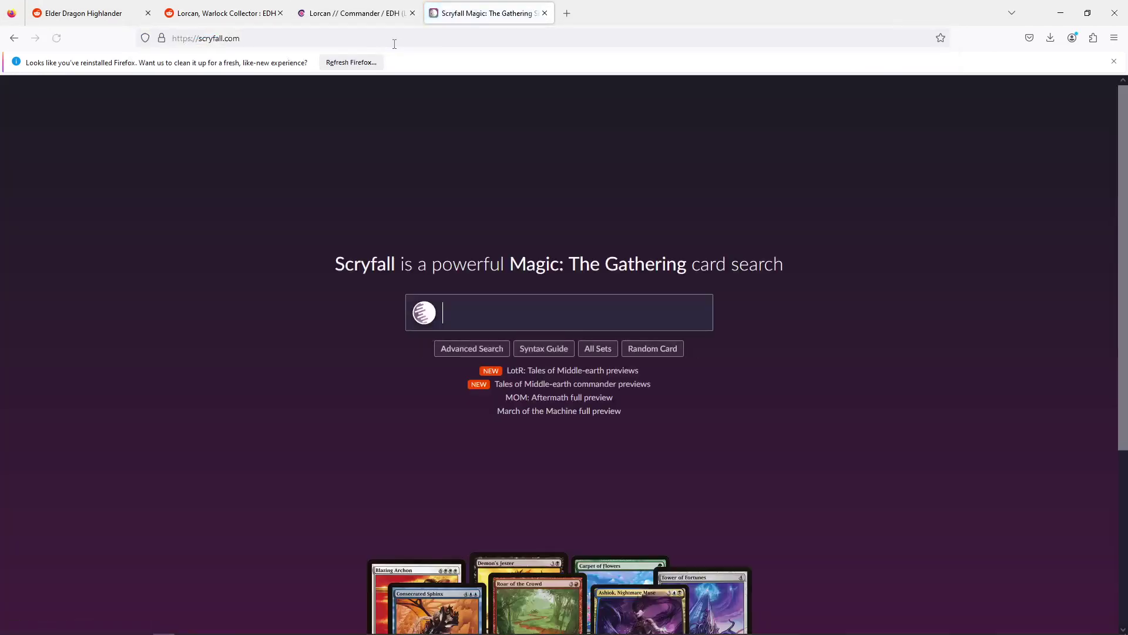
click(358, 9)
scroll(731, 251, up, 3)
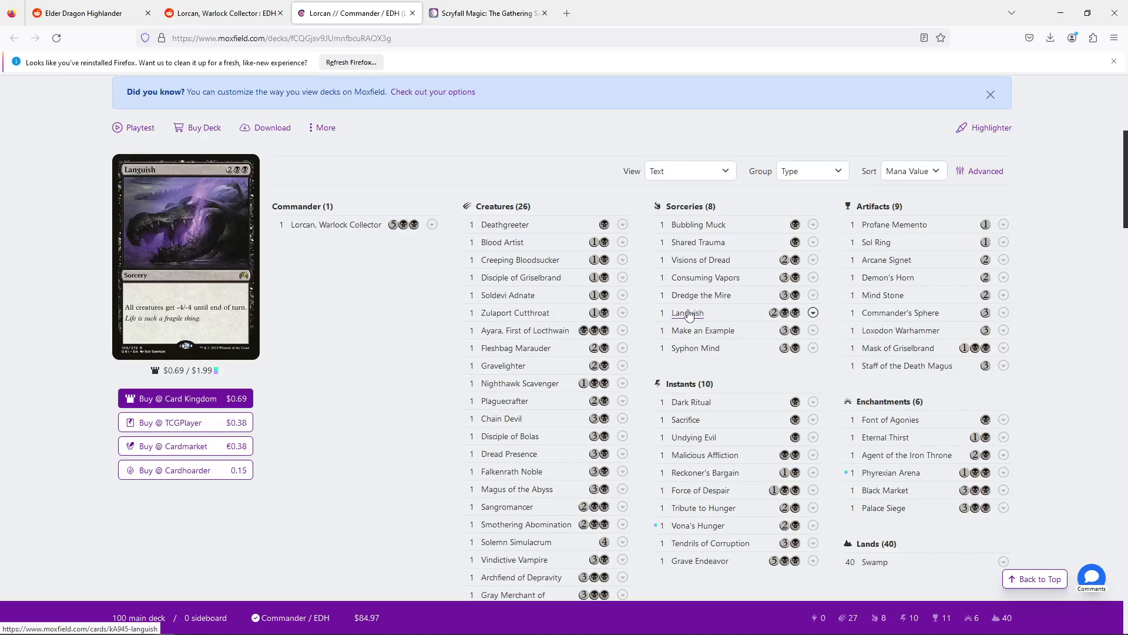
click(487, 13)
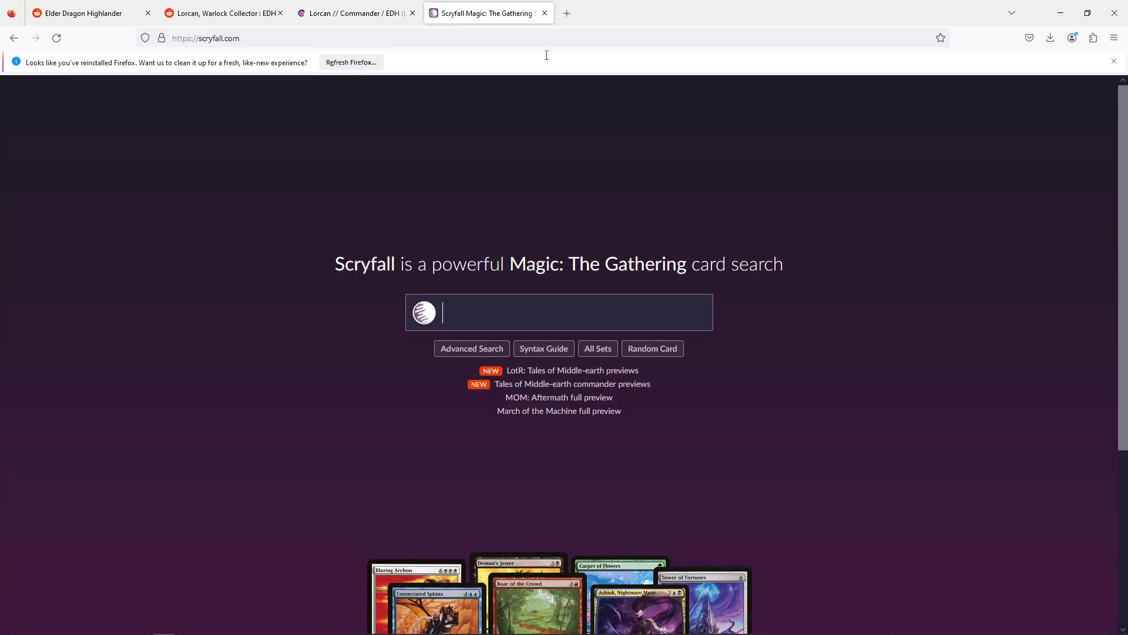
Run an advanced Scryfall search for paper cards whose text includes "number" and "swamps" but not "x", examine the results and reopen the search form.
click(506, 350)
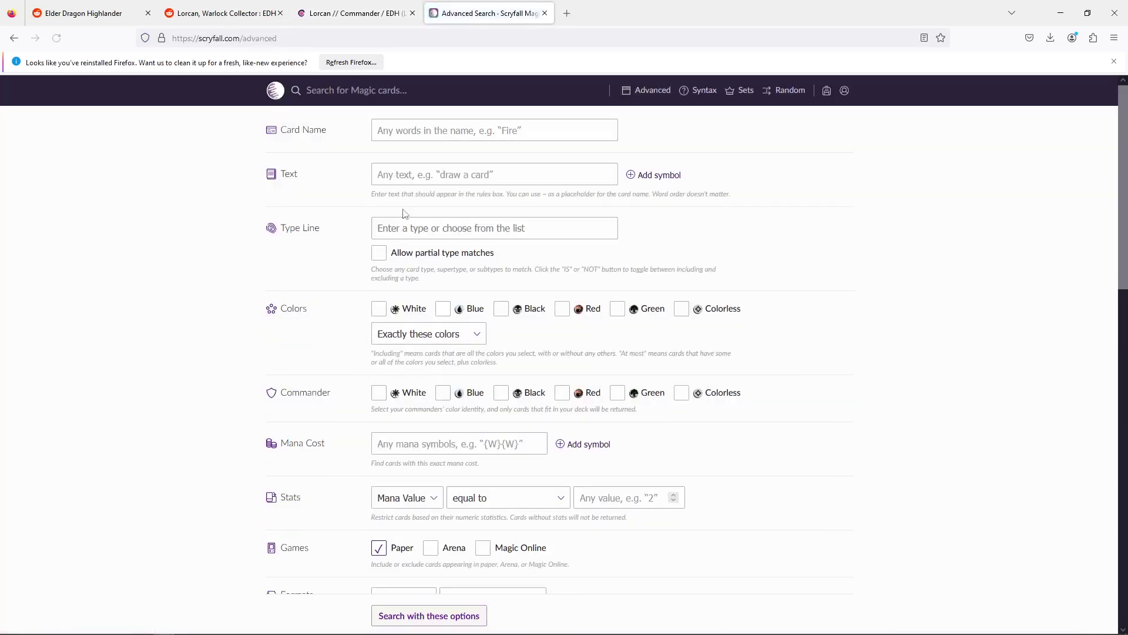
click(418, 174)
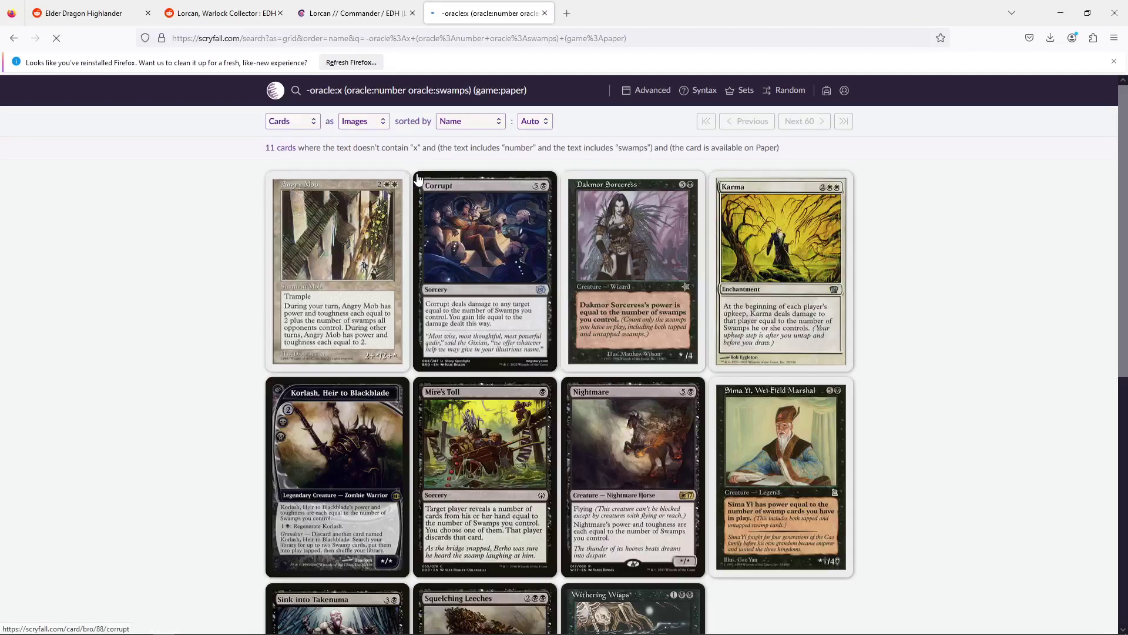
scroll(419, 348, down, 3)
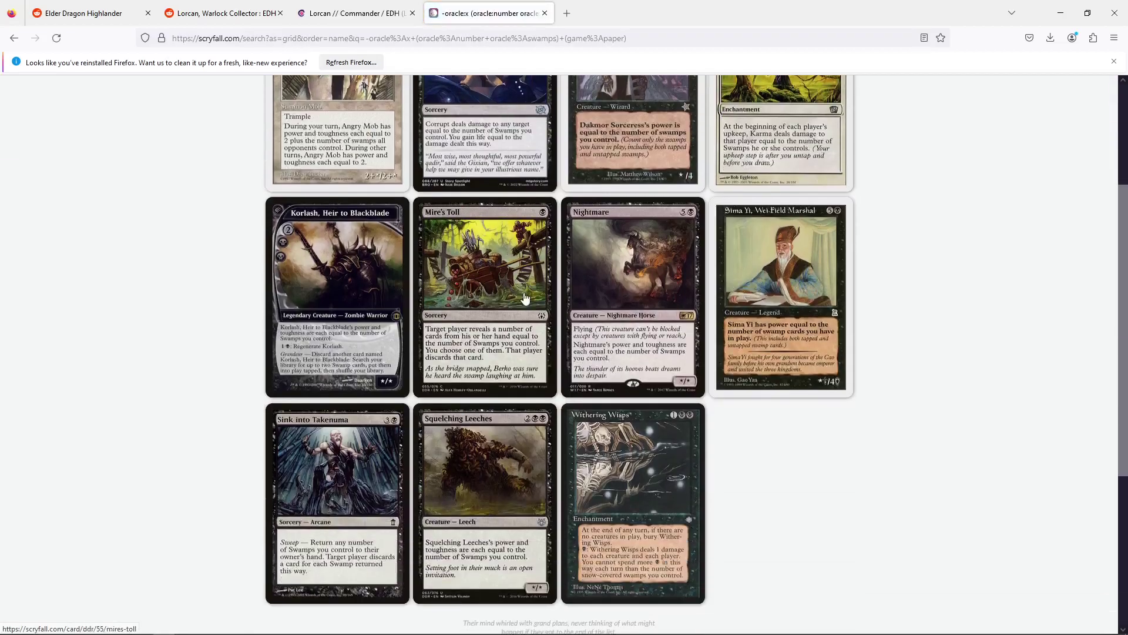
scroll(694, 441, up, 2)
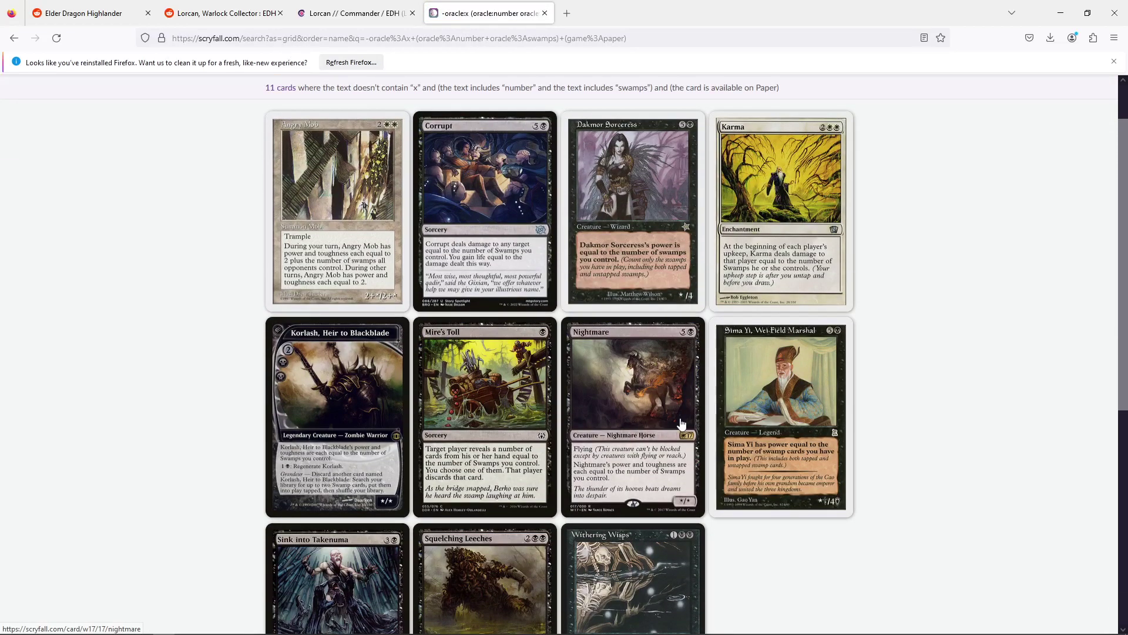
scroll(358, 281, down, 4)
scroll(646, 176, up, 5)
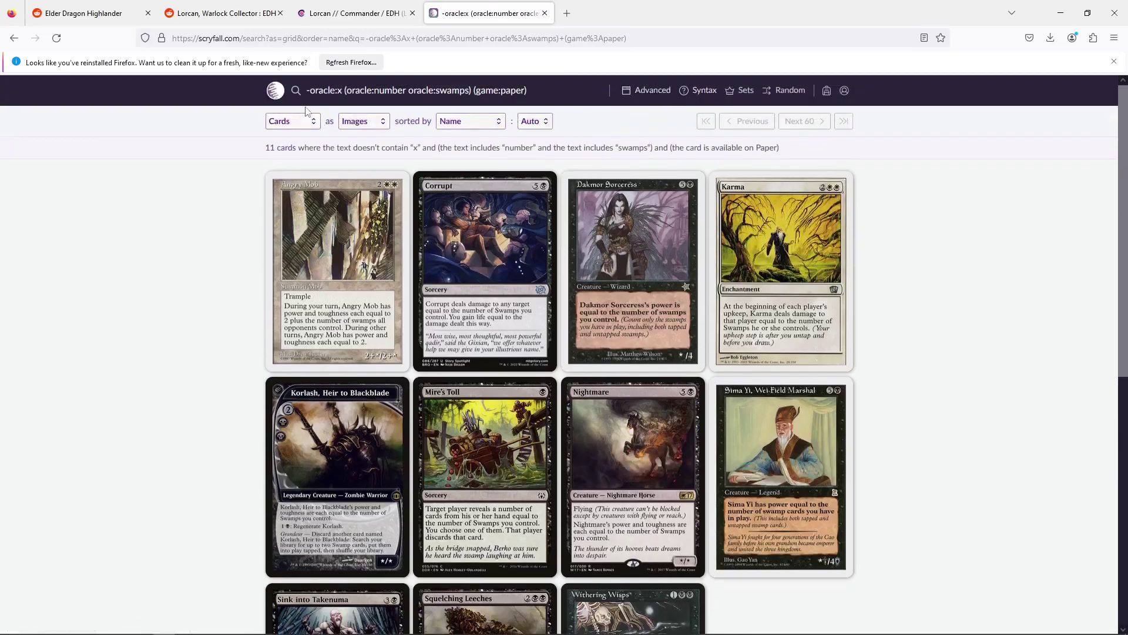
click(630, 84)
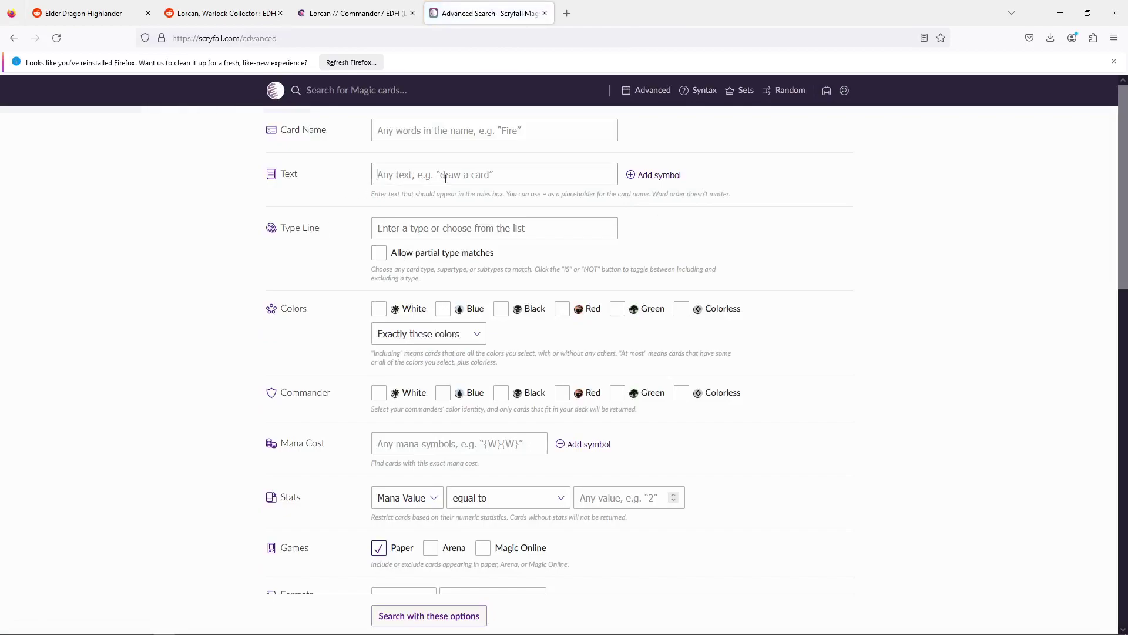
click(522, 307)
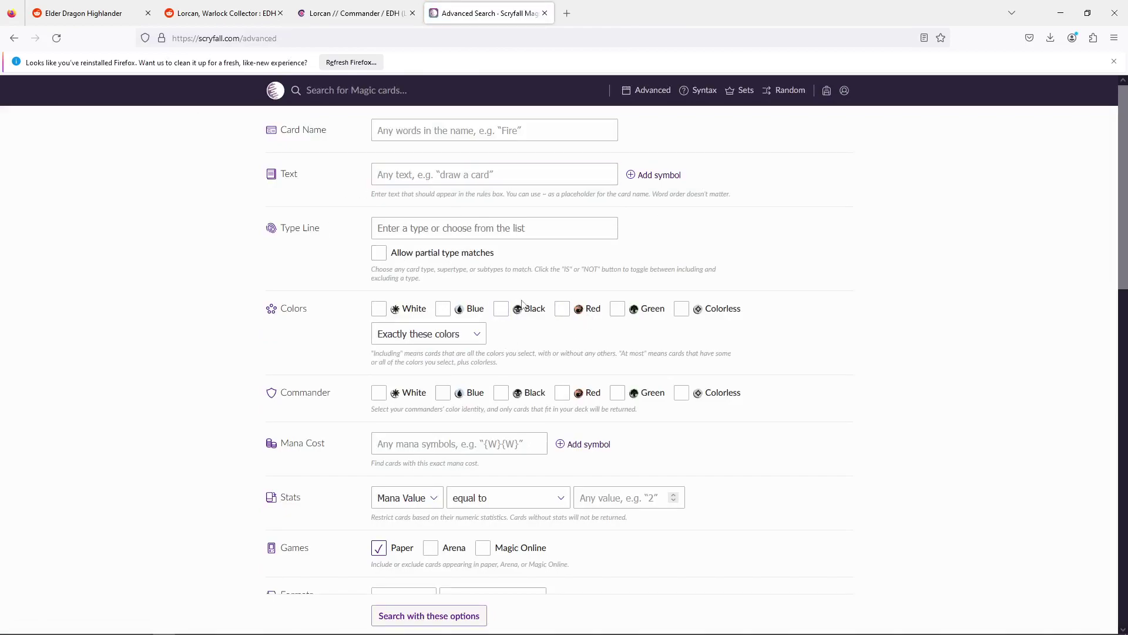
Switch to the Lorcan deck on Moxfield and review its creatures and enchantments, including Black Market, Gray Merchant of Asphodel and Magus of the Abyss.
click(379, 13)
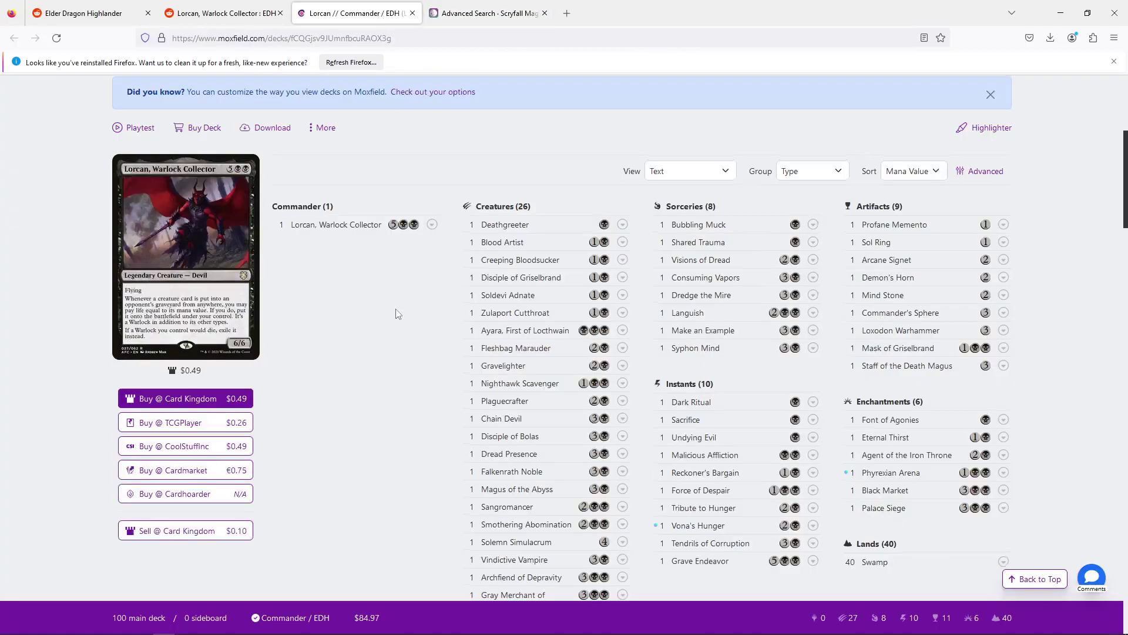
scroll(400, 315, down, 2)
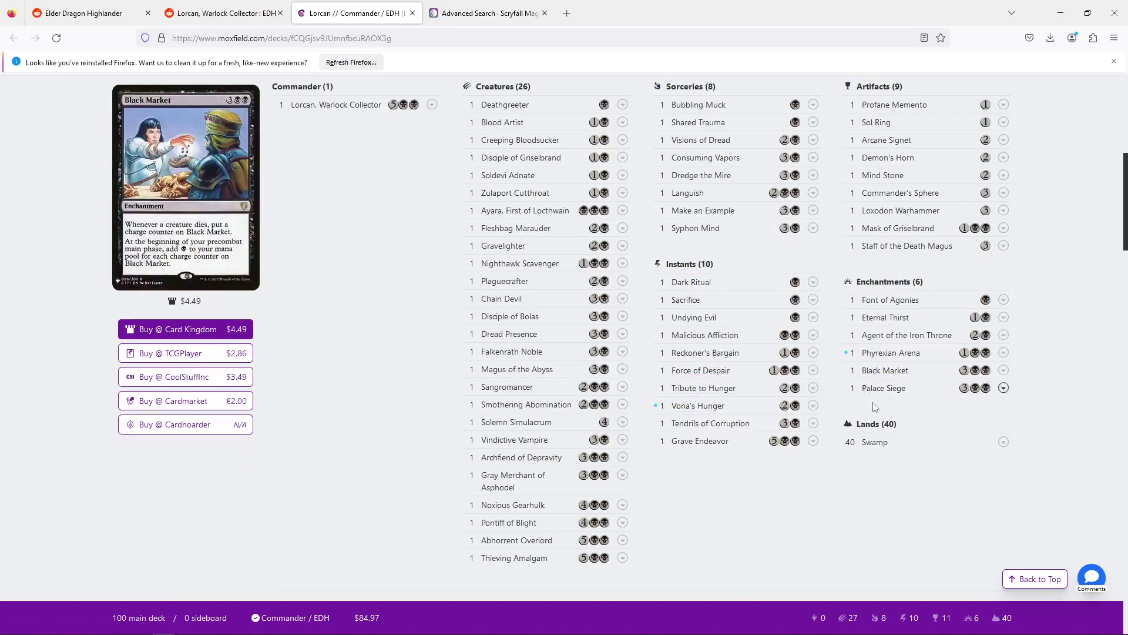
scroll(850, 371, up, 1)
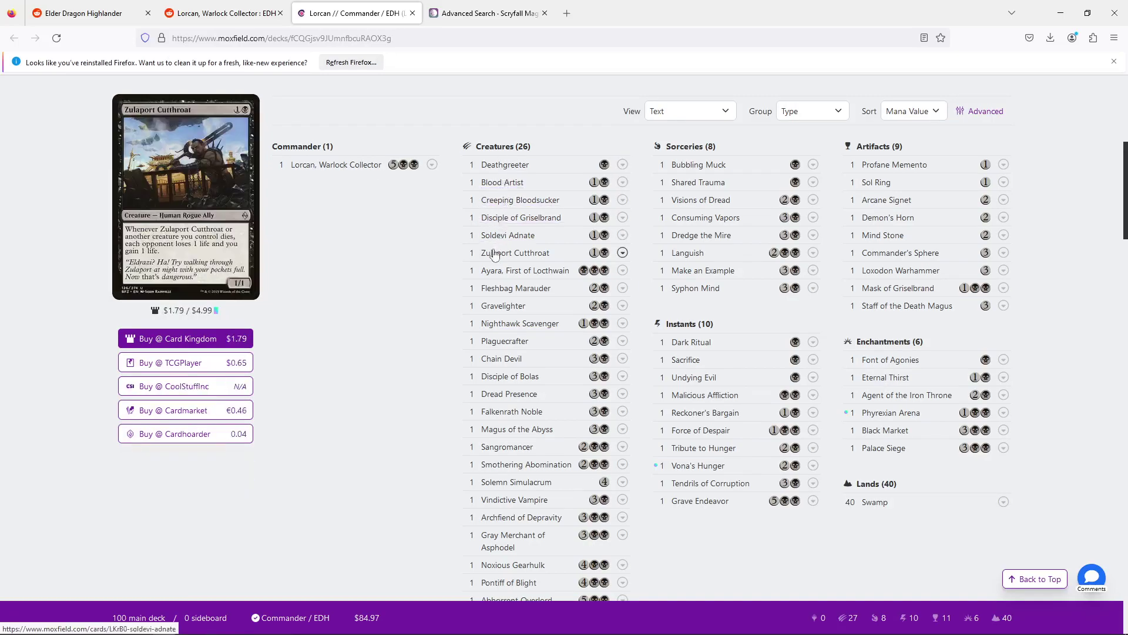
scroll(503, 273, down, 1)
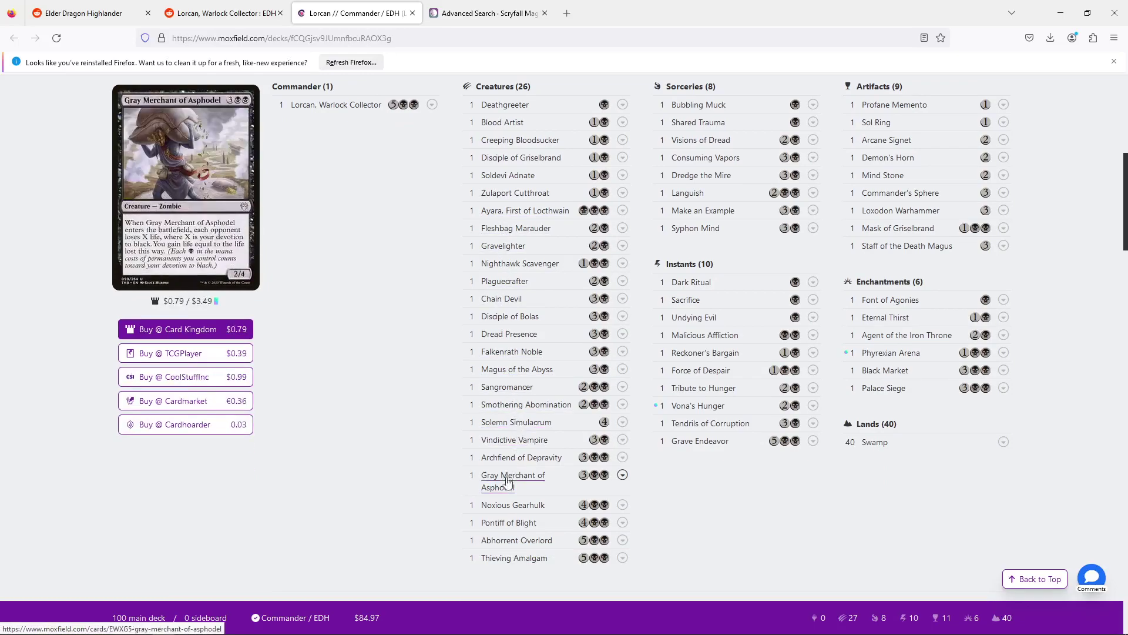
scroll(365, 245, up, 1)
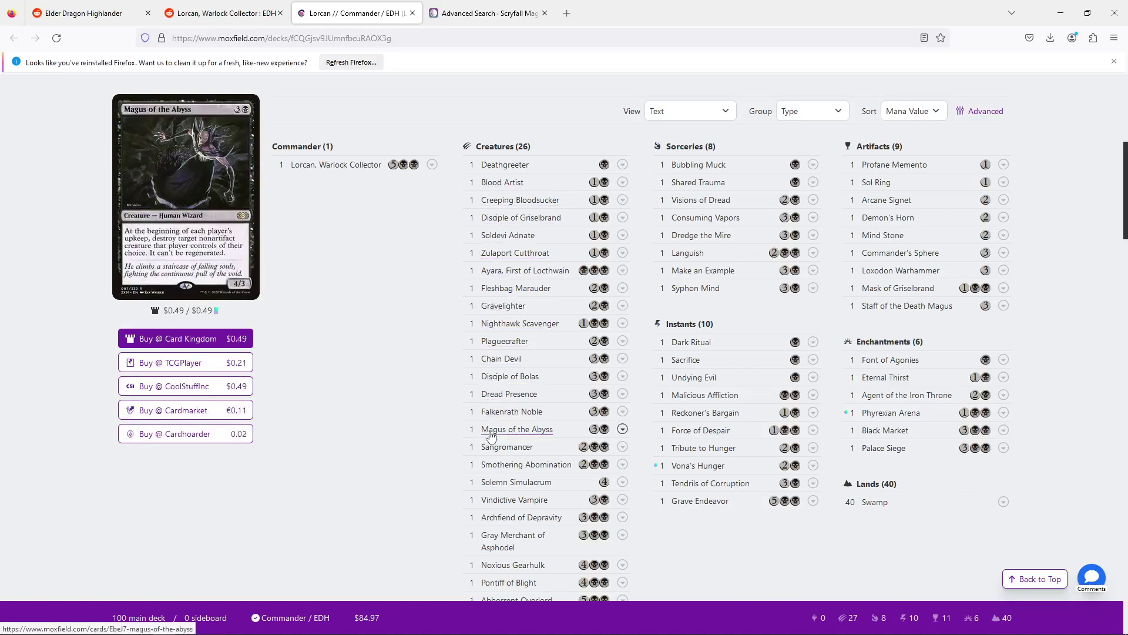
scroll(490, 467, down, 1)
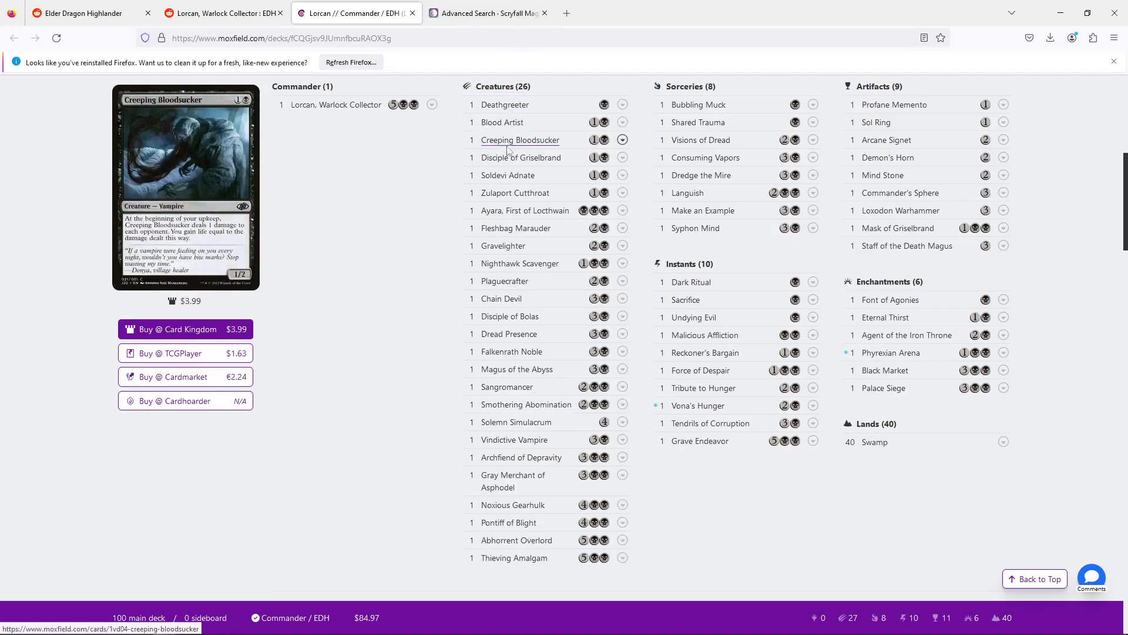
Switch to Scryfall and search for a card named "restless skeleton".
click(489, 22)
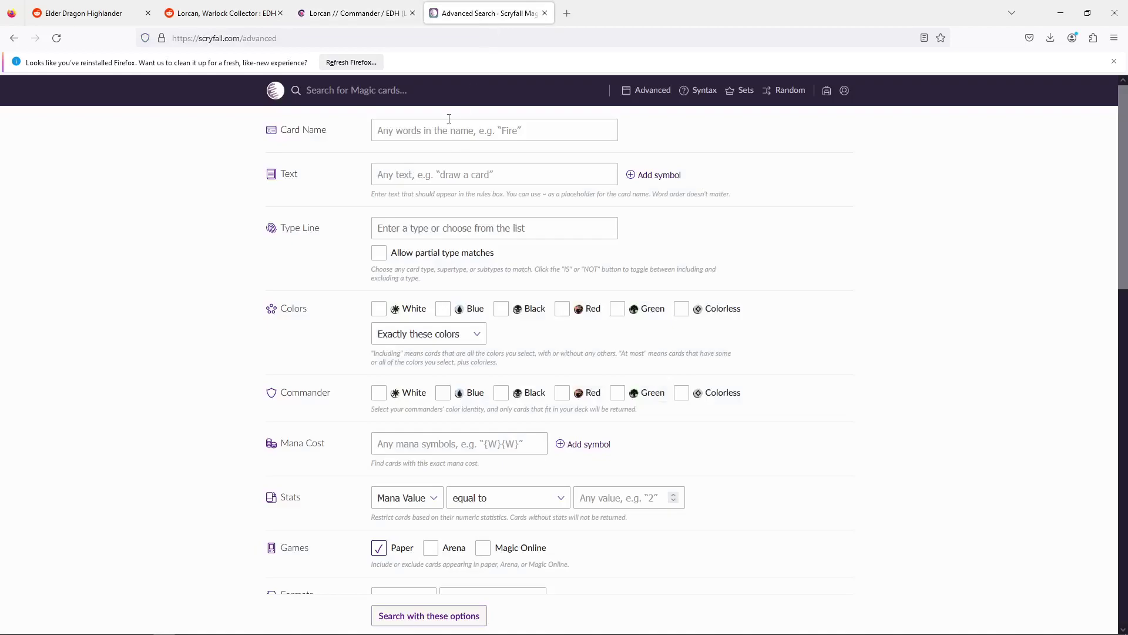
click(424, 85)
text(restless skeleton)
key(Return)
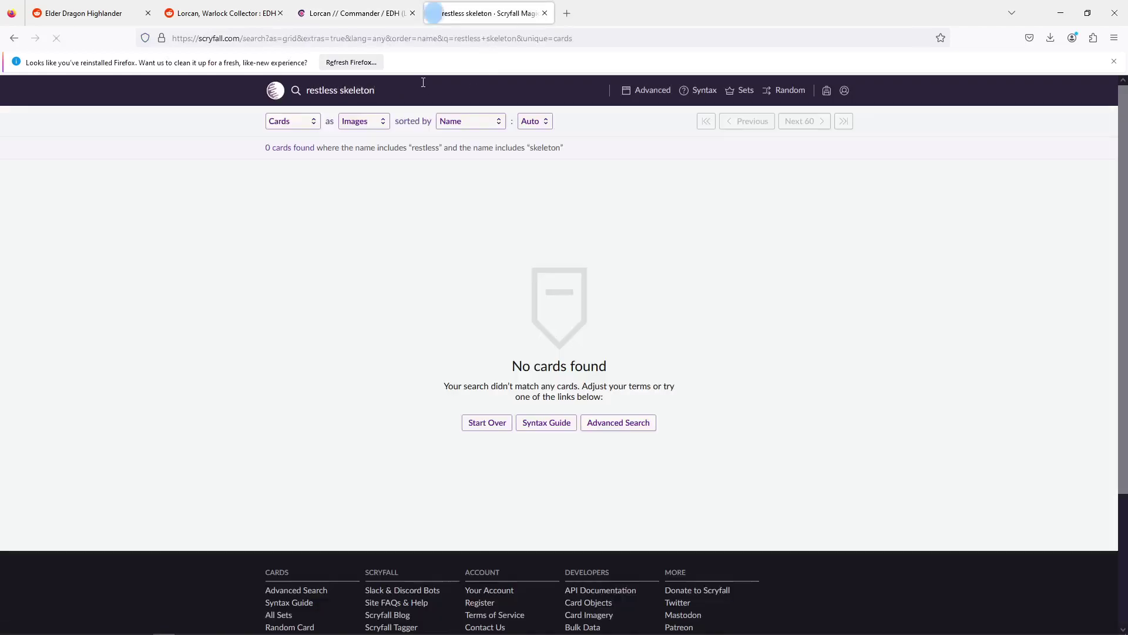
Change the card search to "reassembling skeleton" and view the Reassembling Skeleton card.
double_click(316, 90)
text(reassembloing)
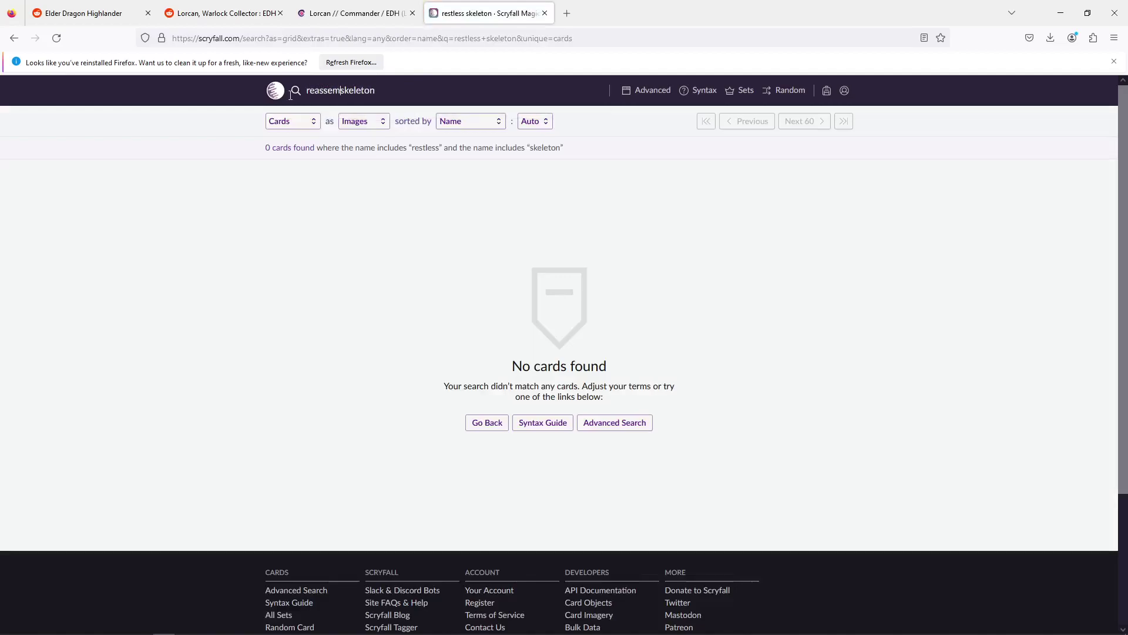
key(BackSpace)
key(BackSpace)
key(BackSpace)
key(BackSpace)
text(ing)
key(Return)
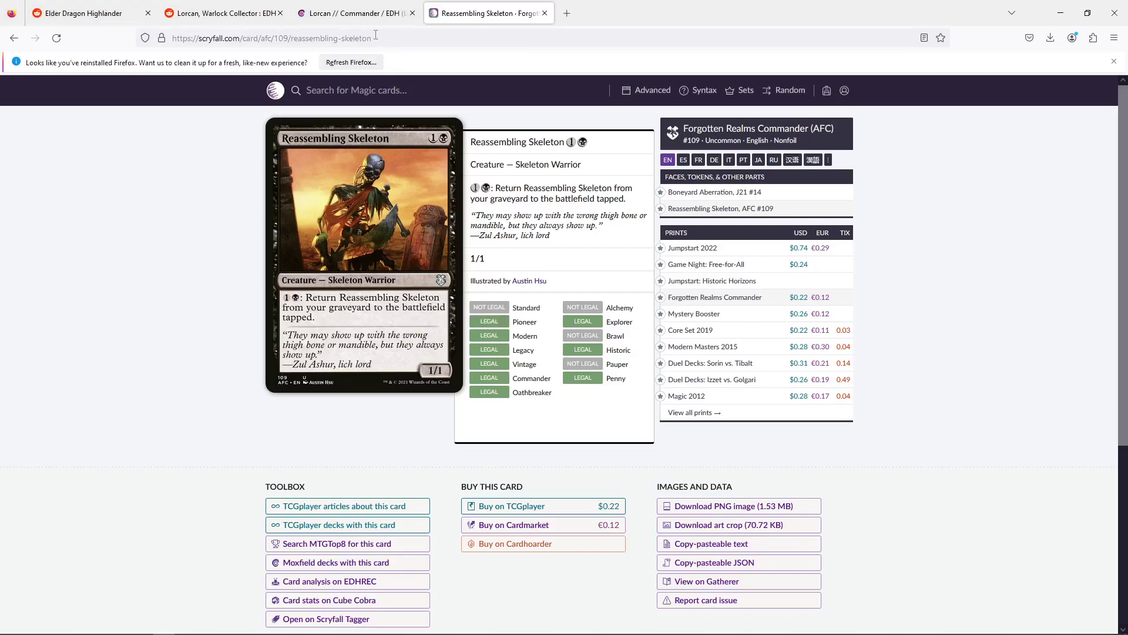
Search Scryfall for "unearth" and open the page of the Unearth sorcery.
click(364, 83)
text(unearth)
key(Return)
click(376, 236)
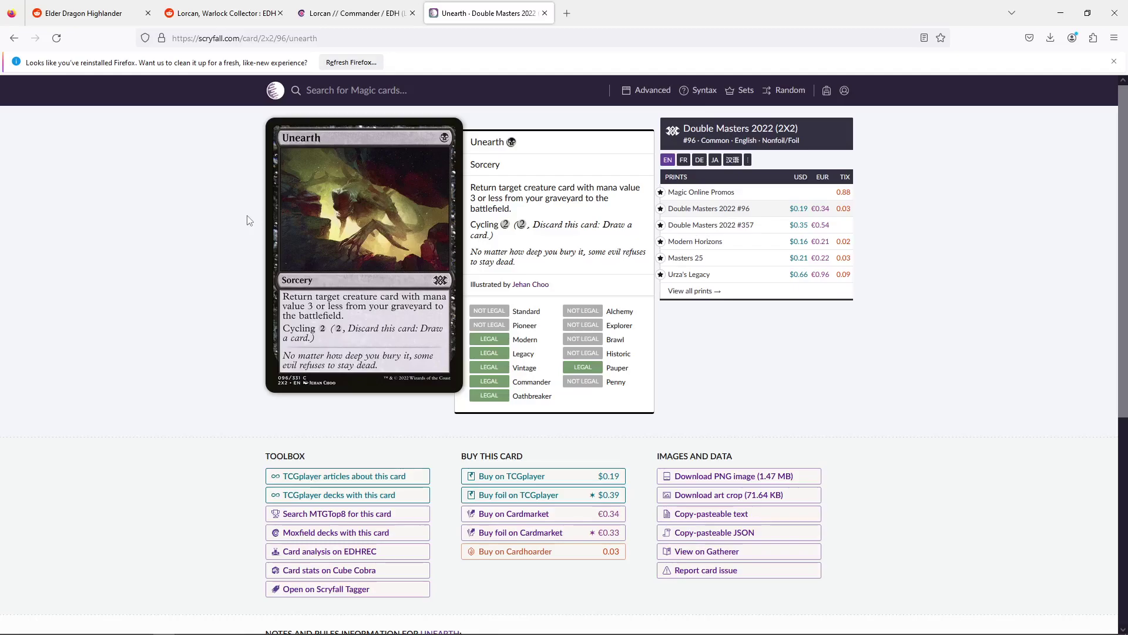
Check the Reddit help post's concerns and re-examine the commander and creatures in the Lorcan deck on Moxfield.
click(251, 6)
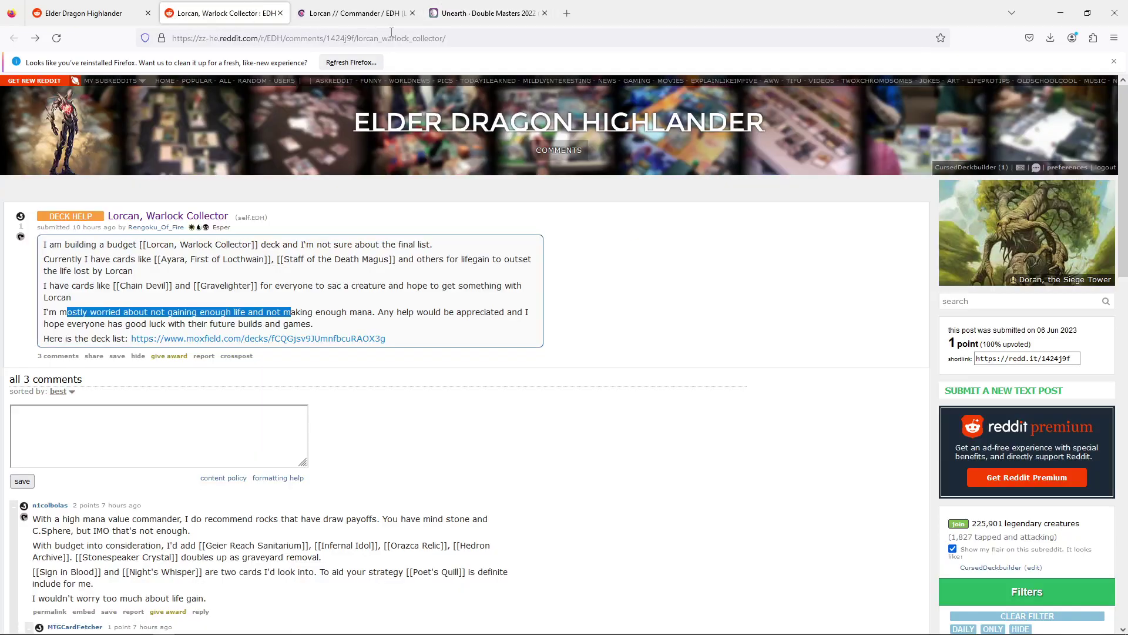
click(360, 18)
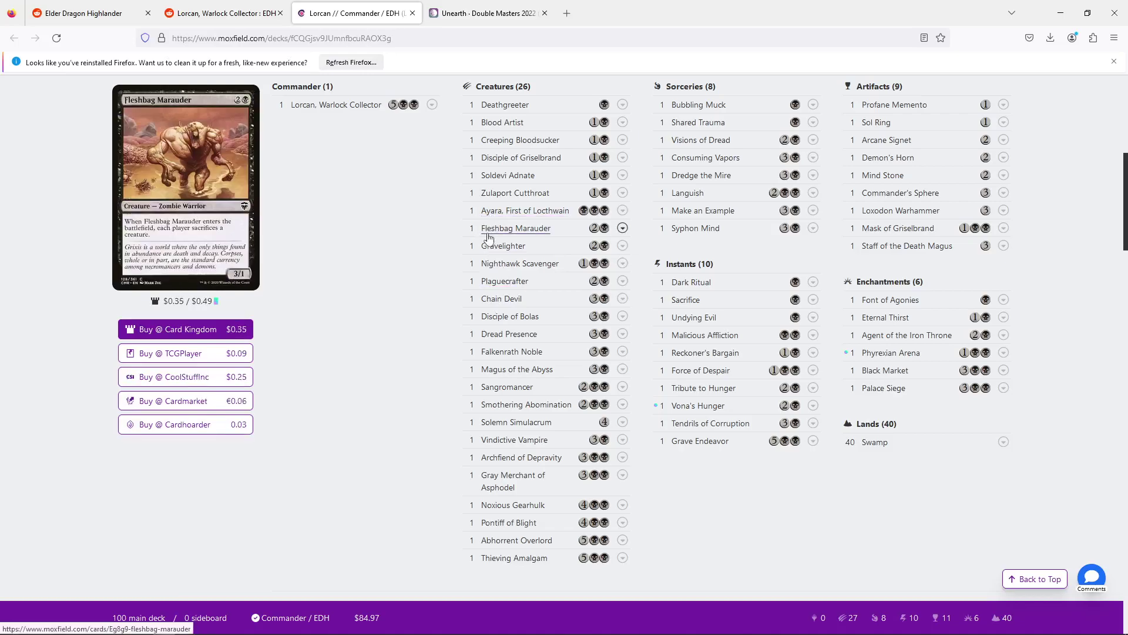
scroll(493, 229, up, 1)
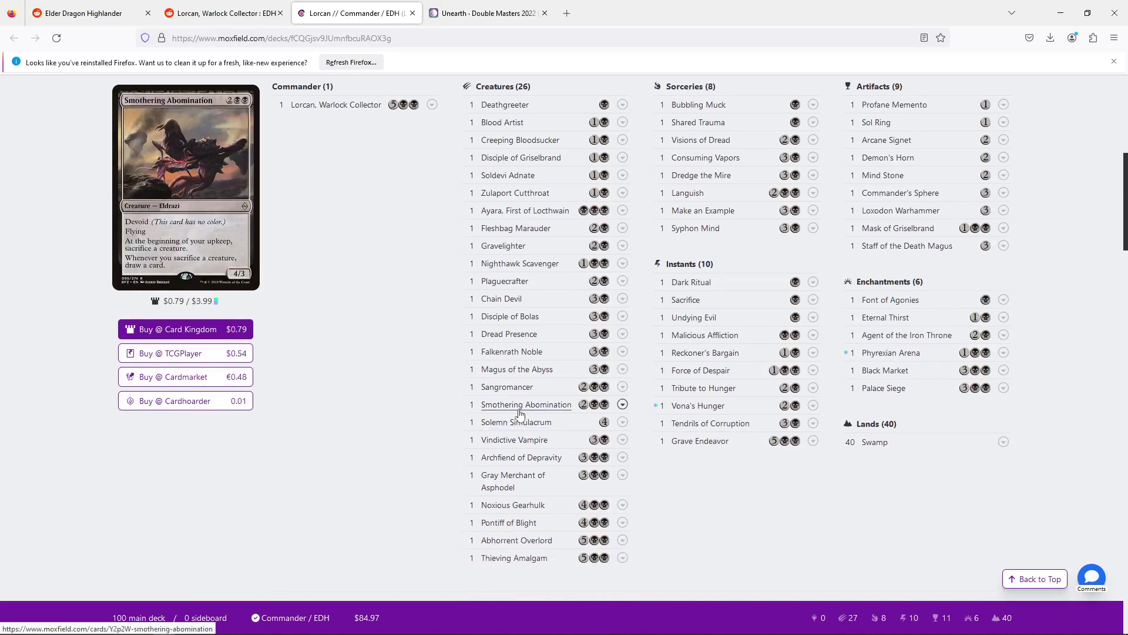
scroll(507, 479, down, 2)
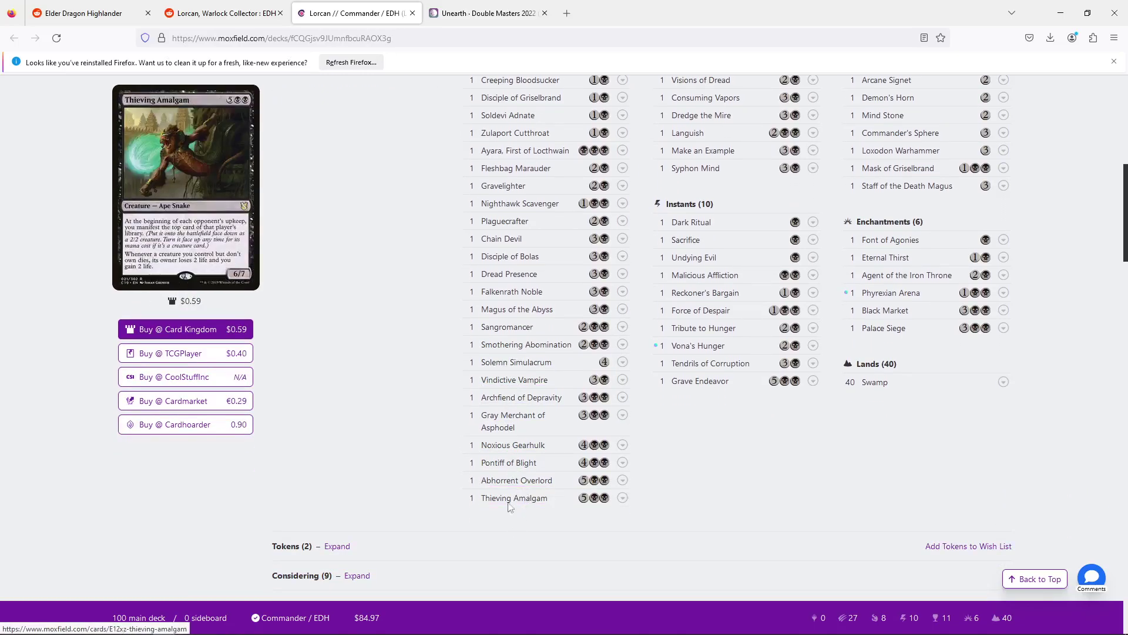
scroll(515, 483, up, 4)
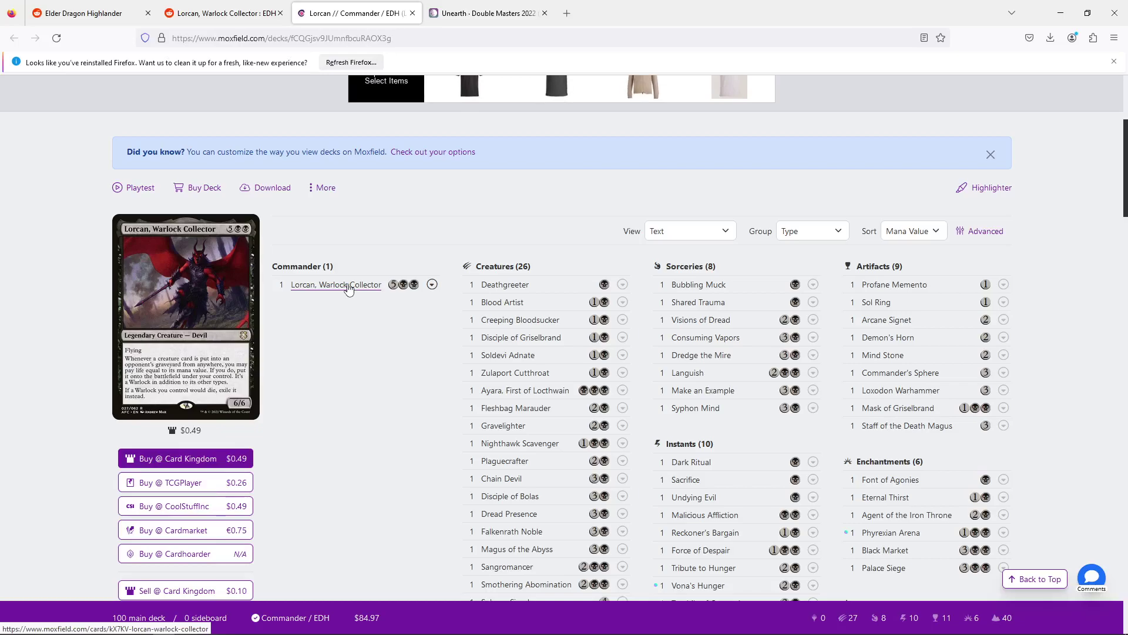
scroll(315, 335, down, 2)
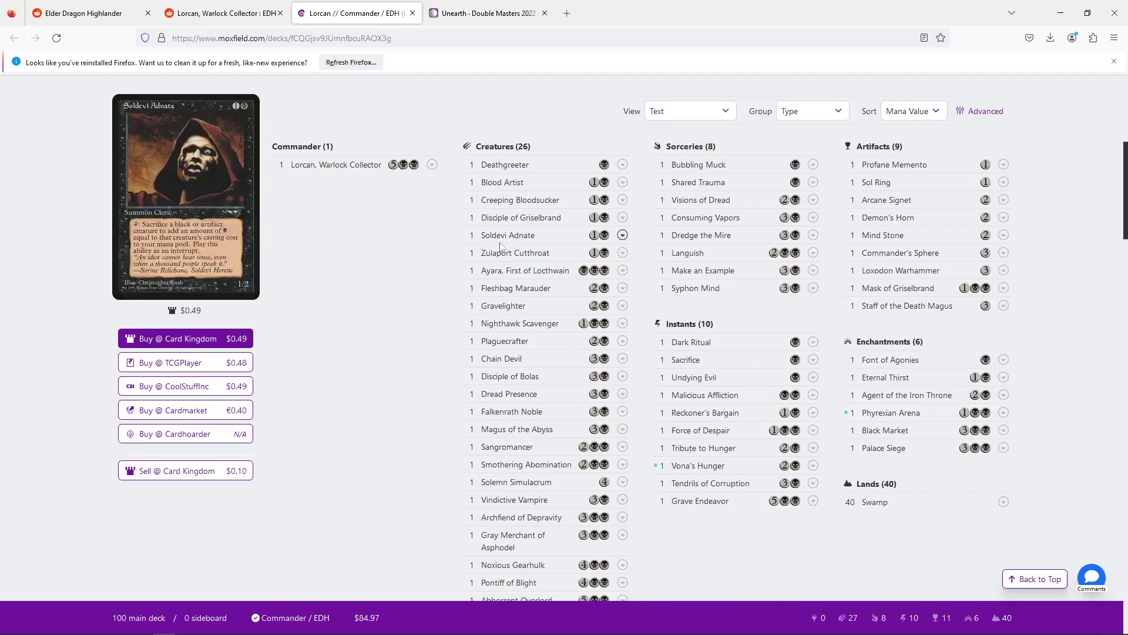
scroll(496, 329, down, 2)
scroll(496, 331, up, 1)
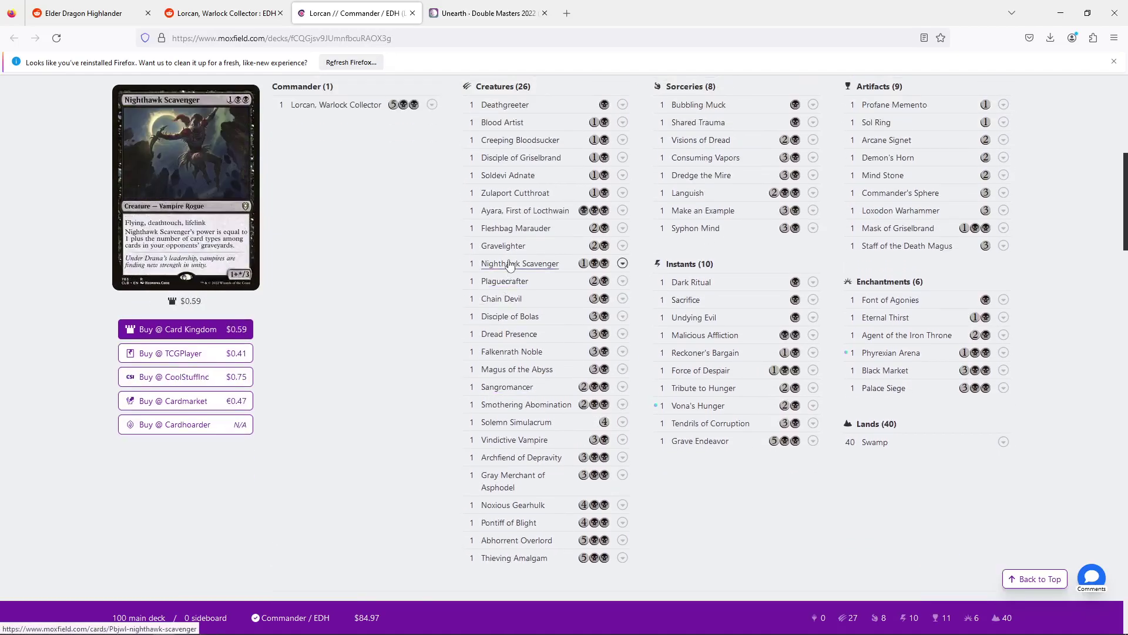
Switch to Scryfall and try to search for a card named "vran".
click(488, 13)
click(476, 86)
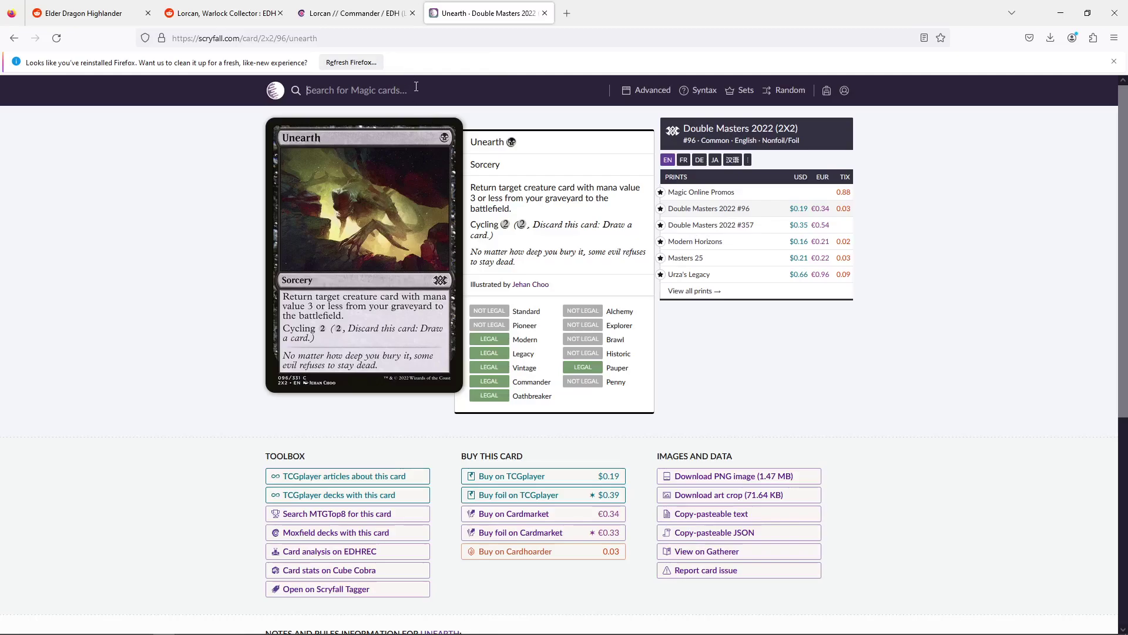
text(vran)
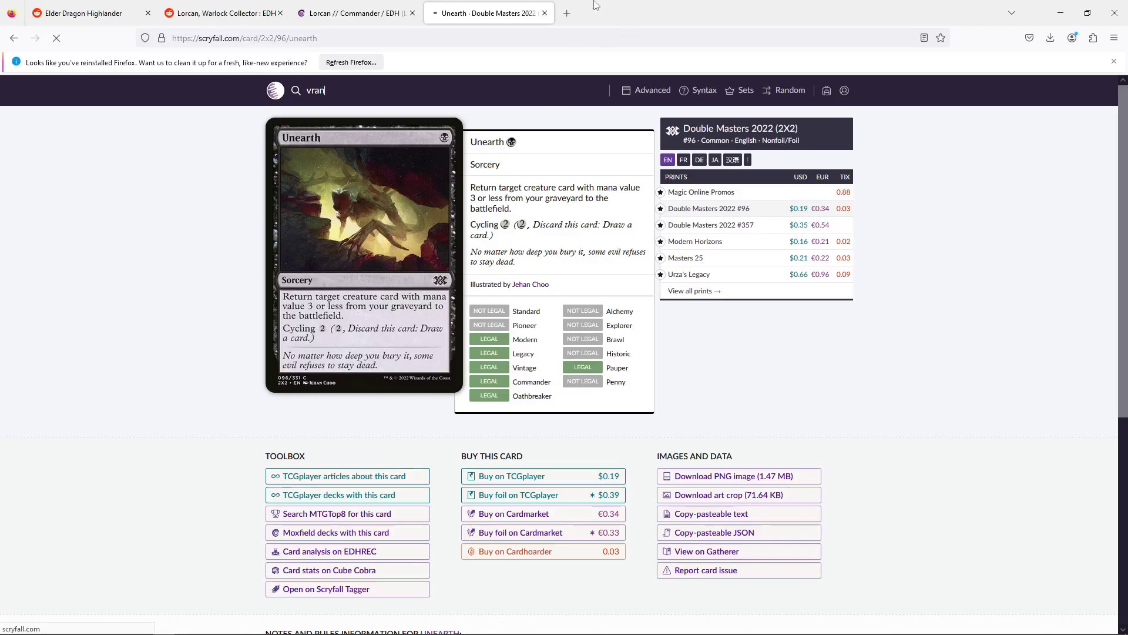
Search Google for "vran mtg", enlarge the Card Kingdom image of Vraan, Executioner Thane, and close the Unearth page.
click(567, 11)
text(vran mtg)
key(Return)
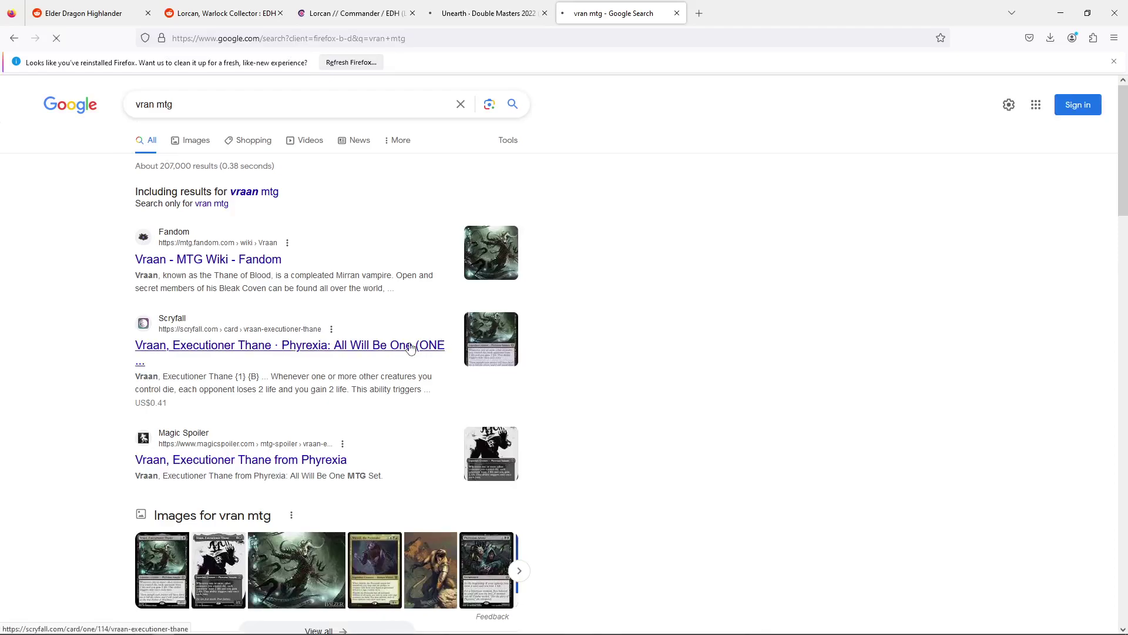
click(408, 348)
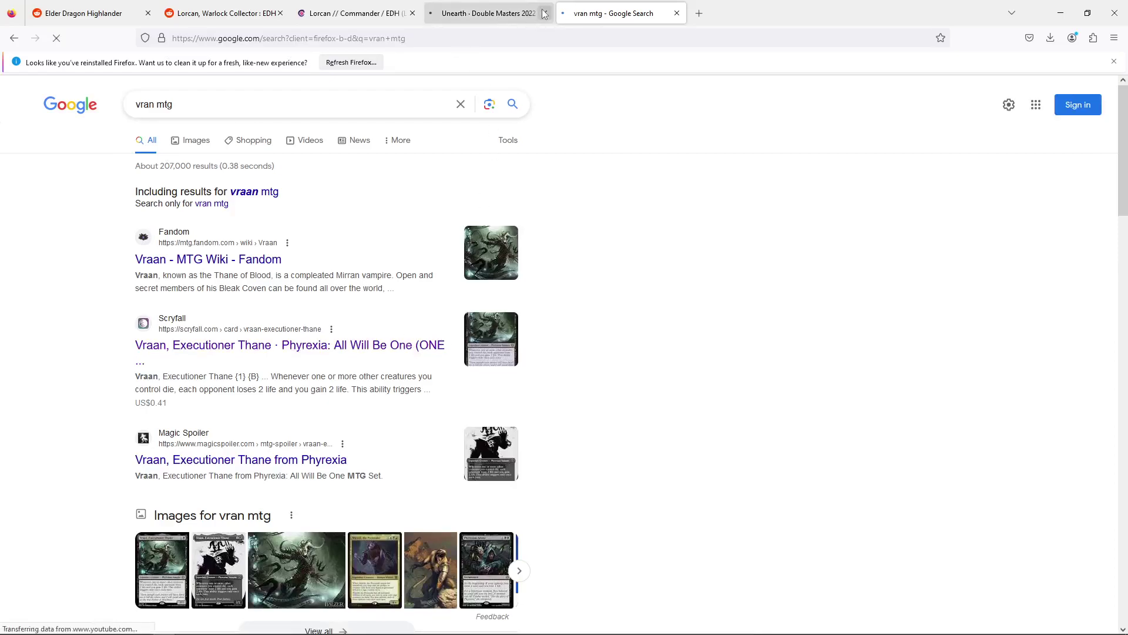
click(201, 144)
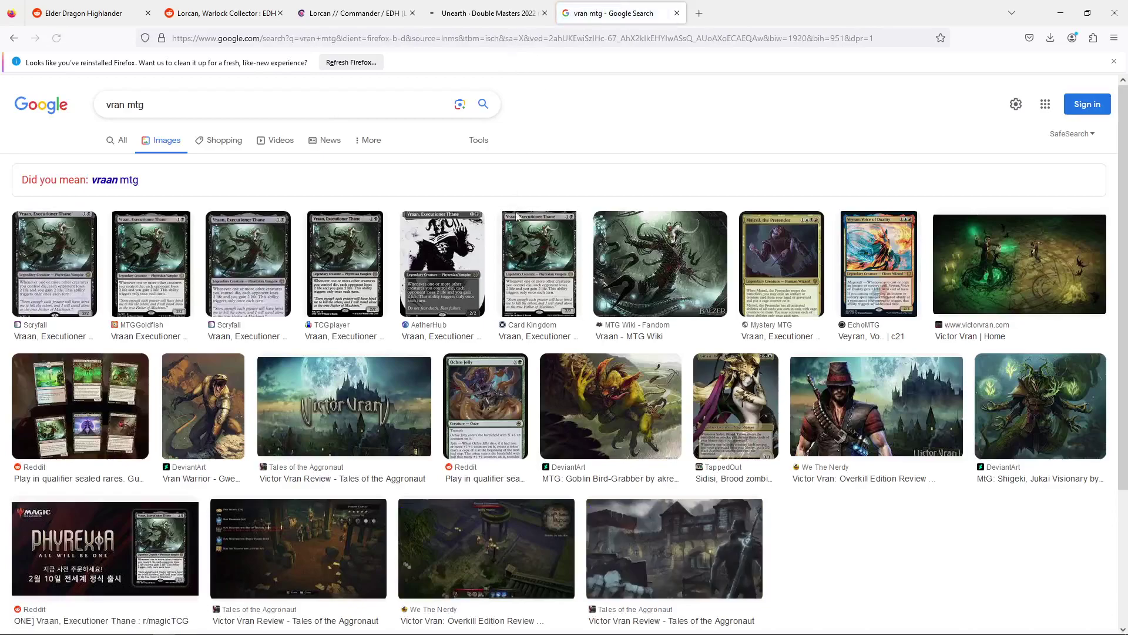
click(533, 235)
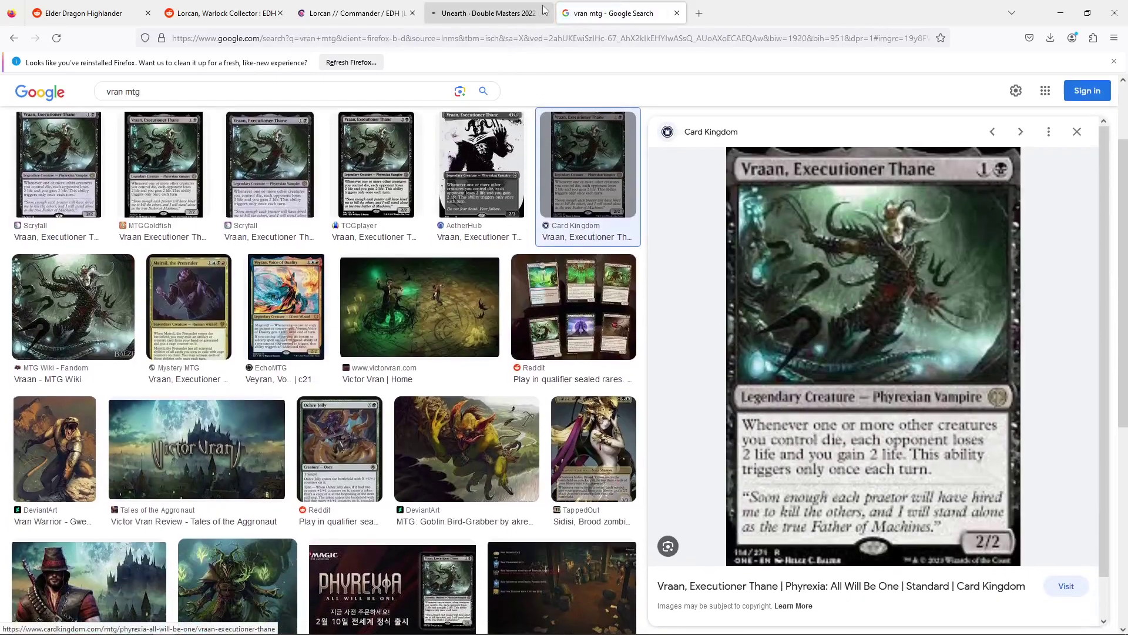
click(544, 13)
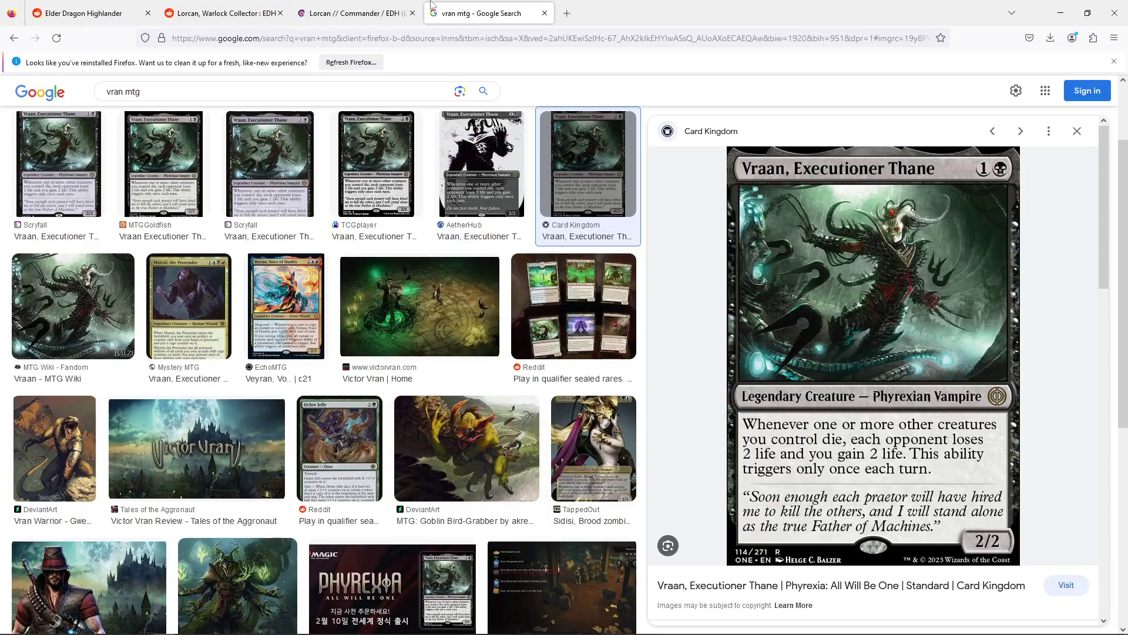
Revisit the creatures in the Lorcan deck on Moxfield and load the Scryfall home page alongside it.
click(352, 13)
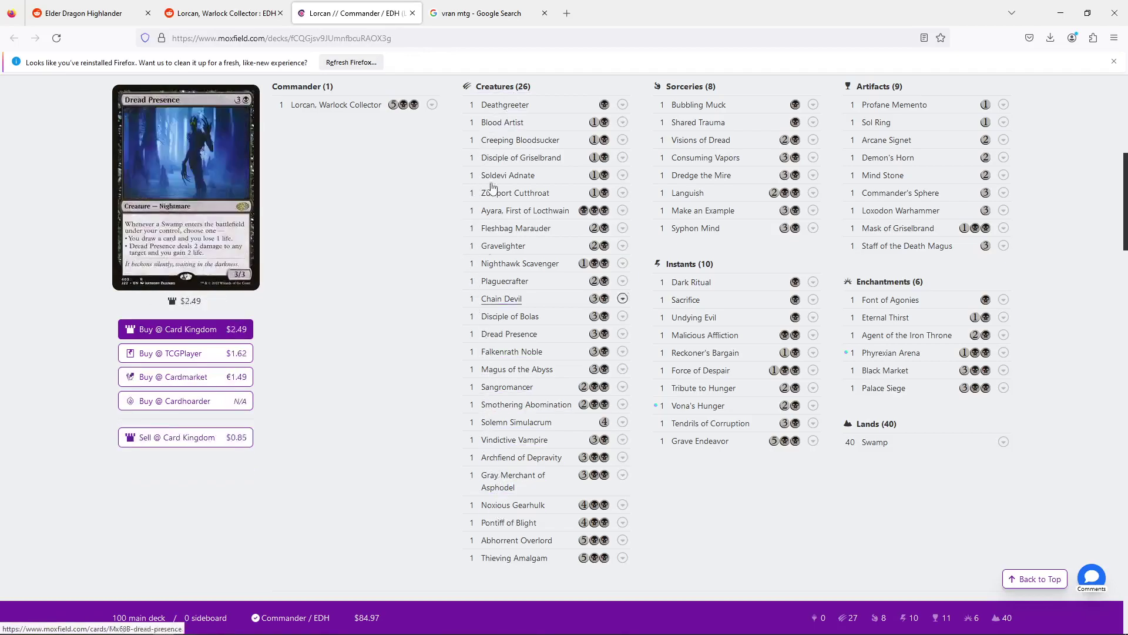
click(488, 13)
click(566, 12)
text(scryfall.com/)
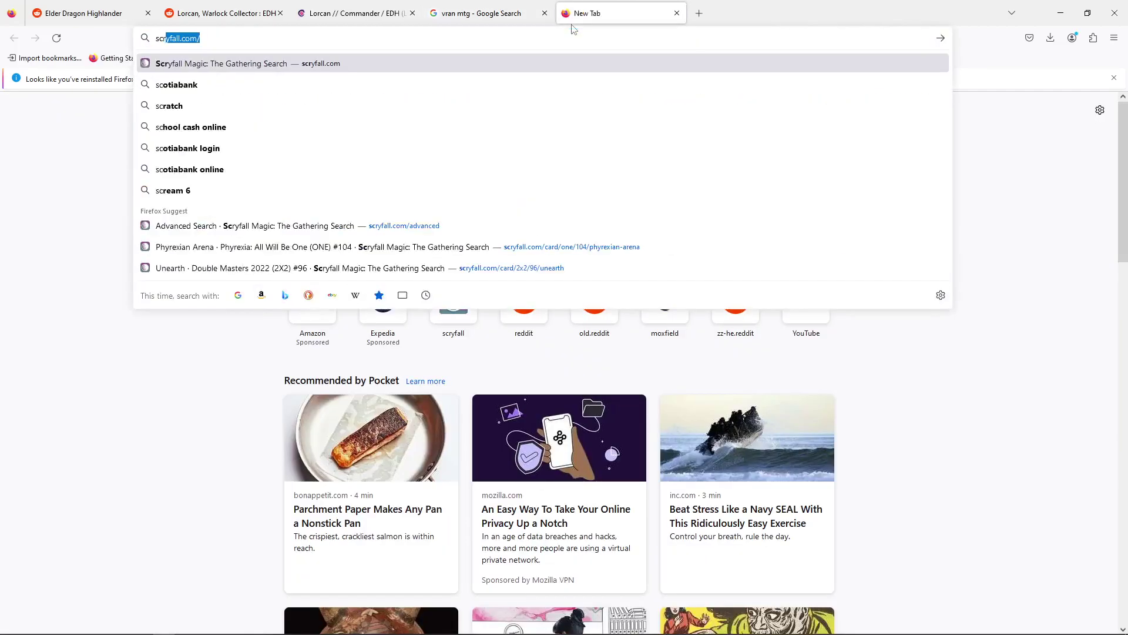
key(Return)
click(373, 8)
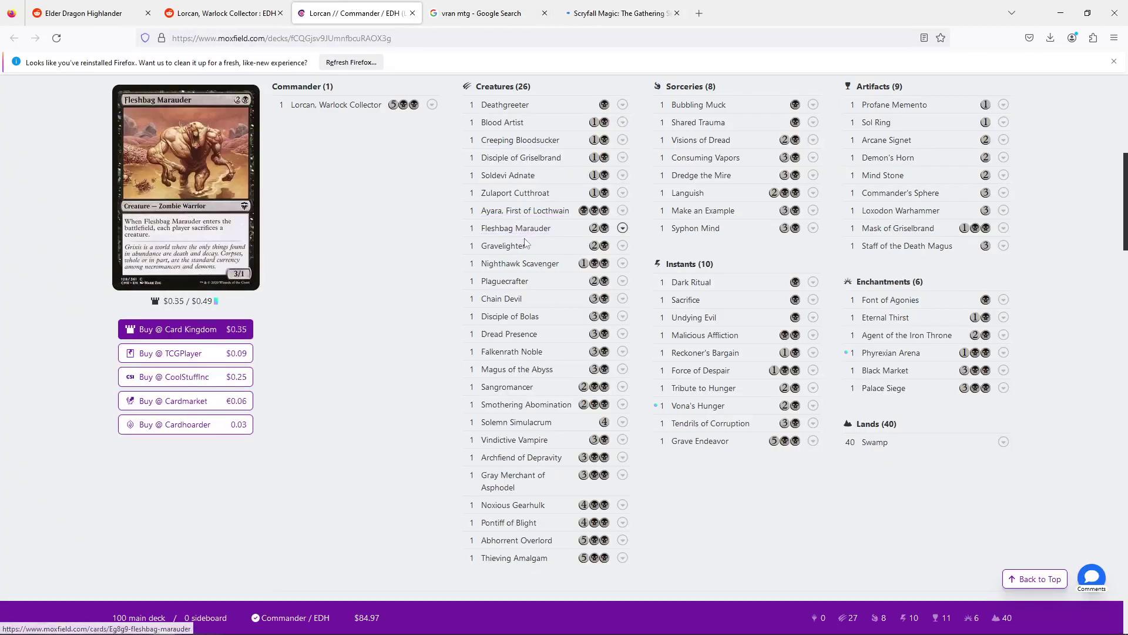
Search Scryfall for "vicera", follow the suggested spelling "viscera", and open the Viscera Seer card page.
click(617, 13)
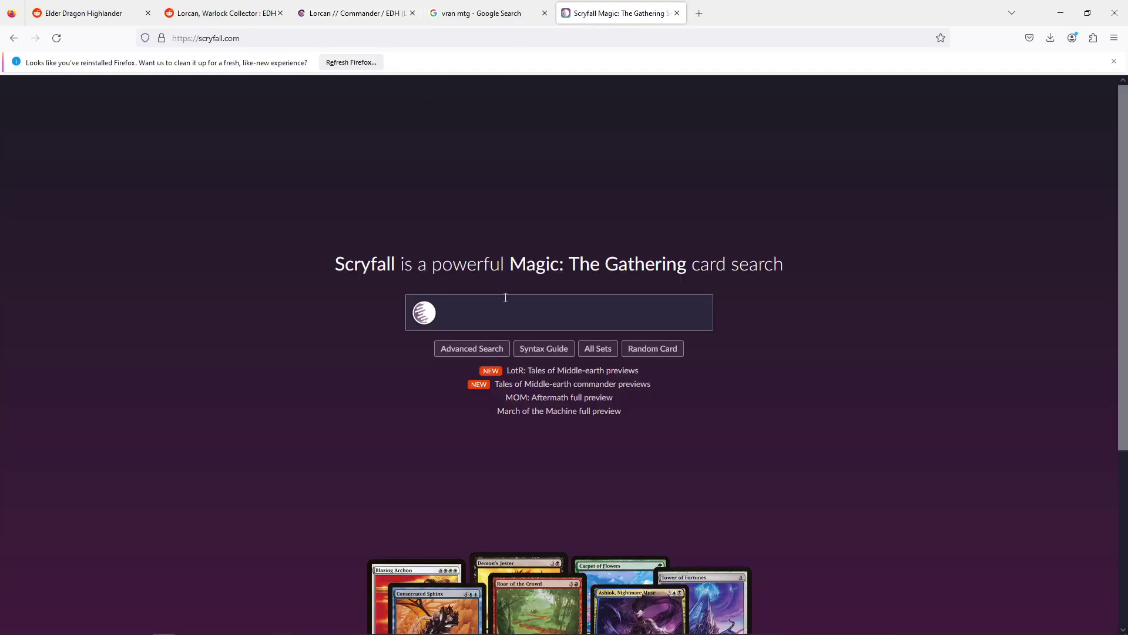
text(vicera)
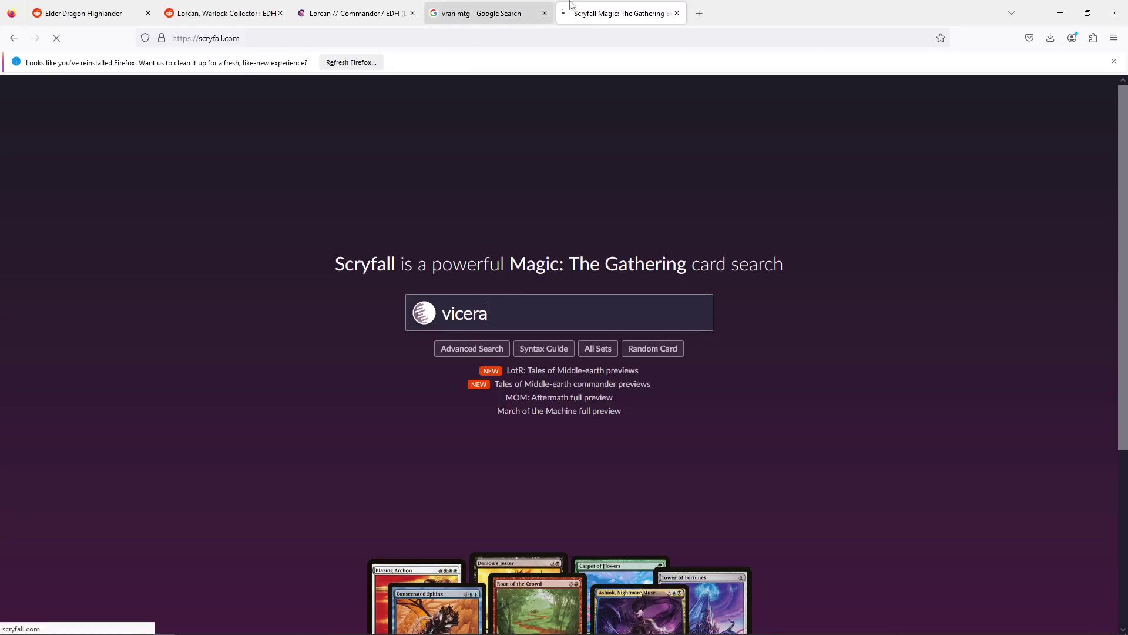
click(478, 13)
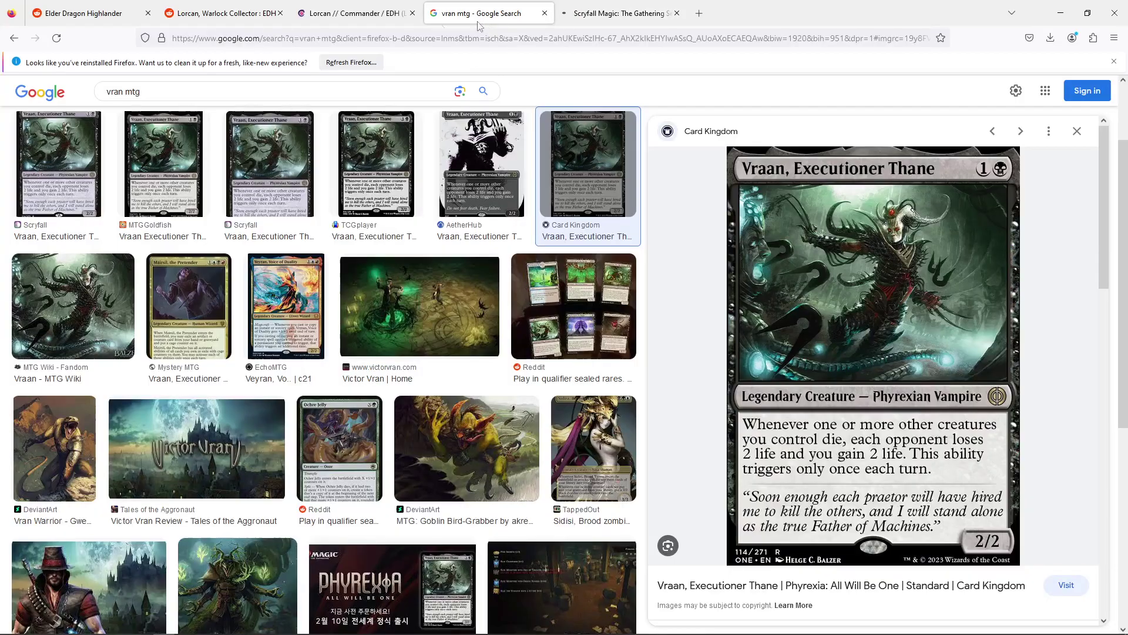
click(353, 13)
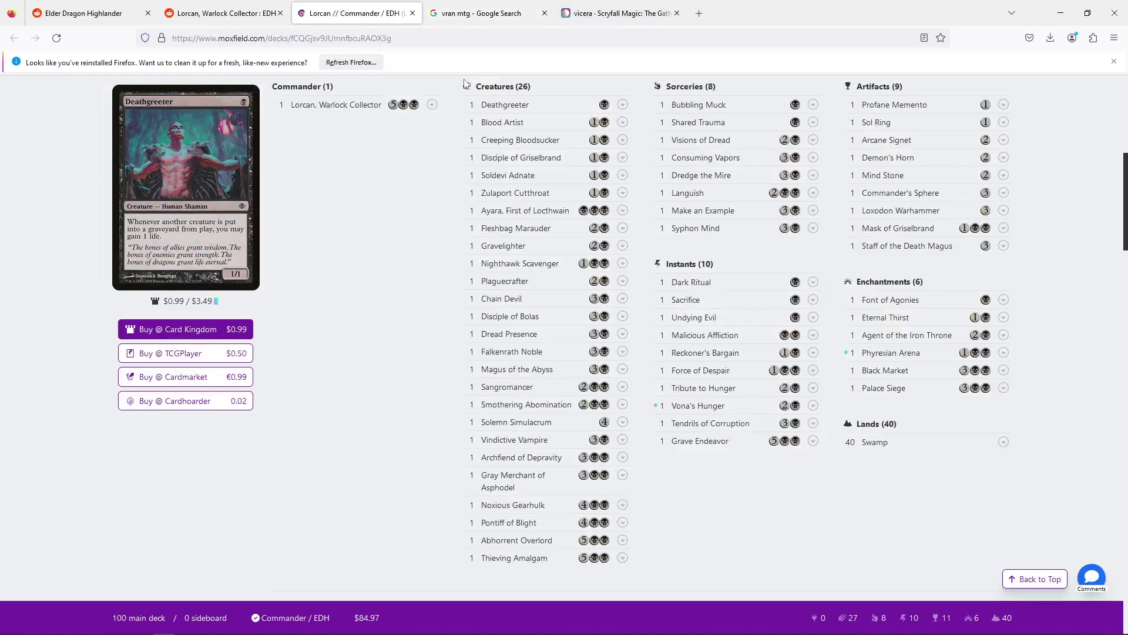
click(646, 12)
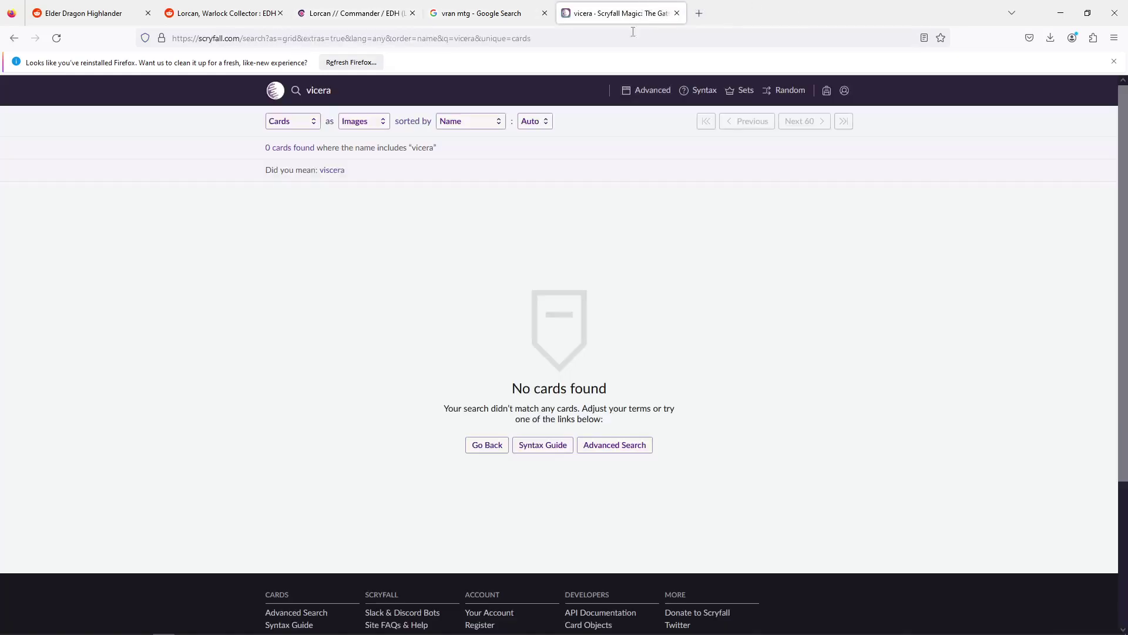
click(332, 171)
click(369, 494)
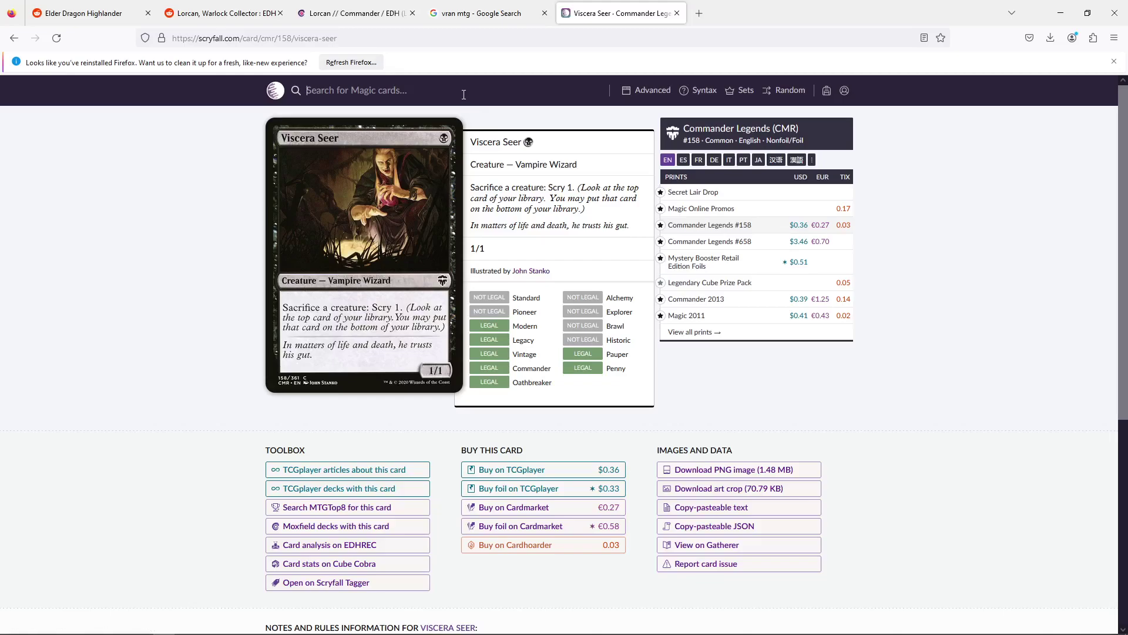
Compare Viscera Seer and Vraan, Executioner Thane with the creatures in the Lorcan deck on Moxfield.
click(349, 11)
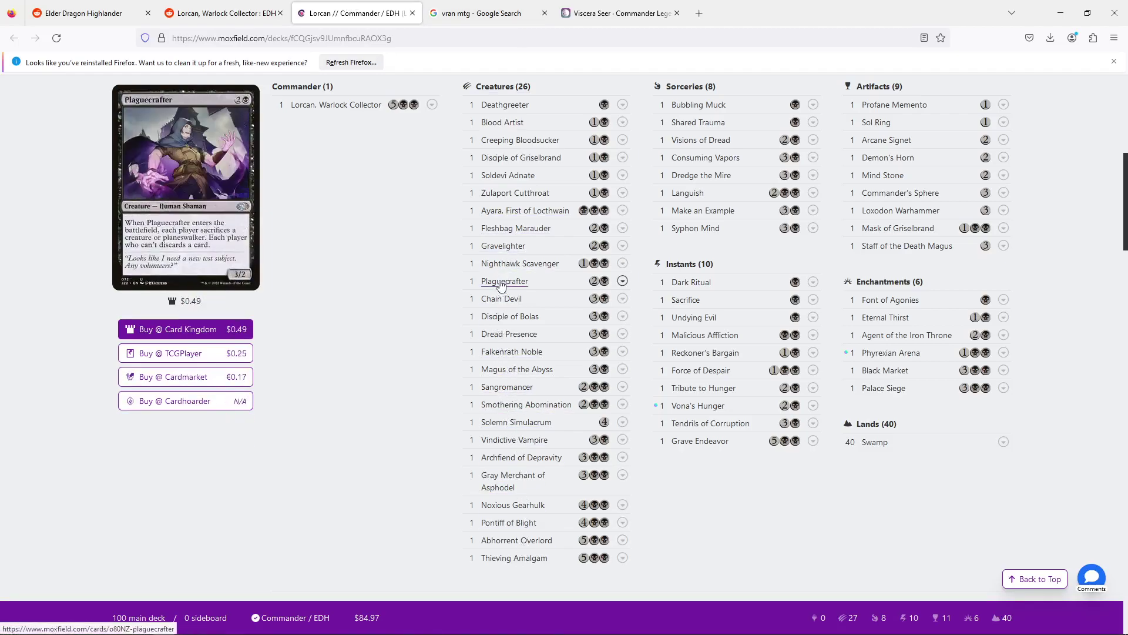
click(625, 19)
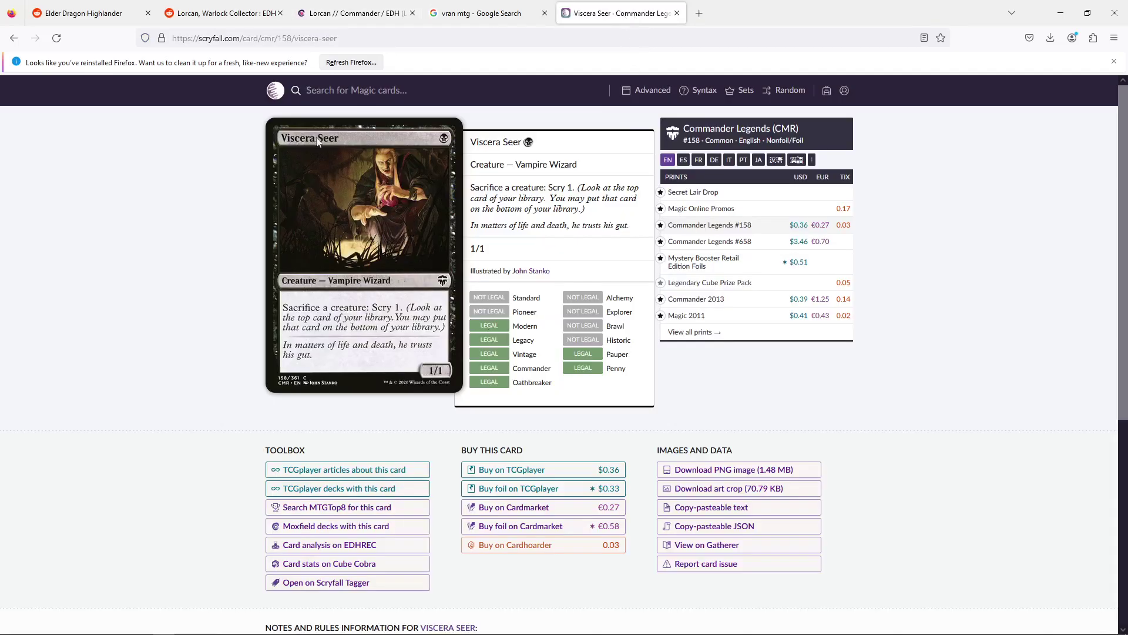
click(465, 15)
click(368, 8)
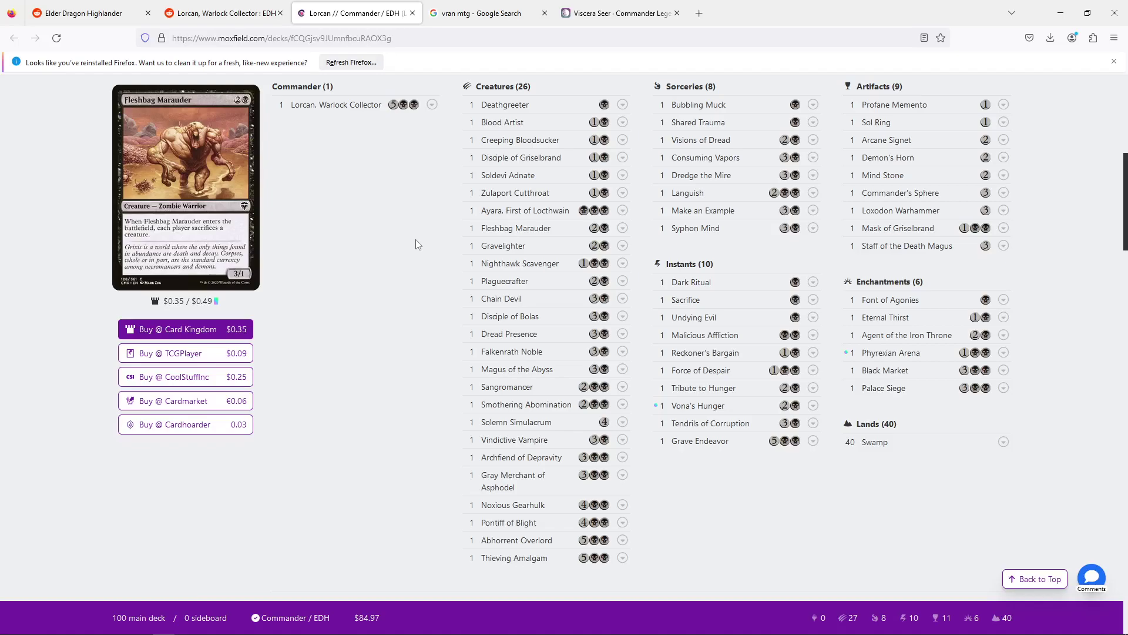
Run an advanced Scryfall search for cards of type Orc with the rules text "each player sacrifice".
click(614, 13)
click(648, 91)
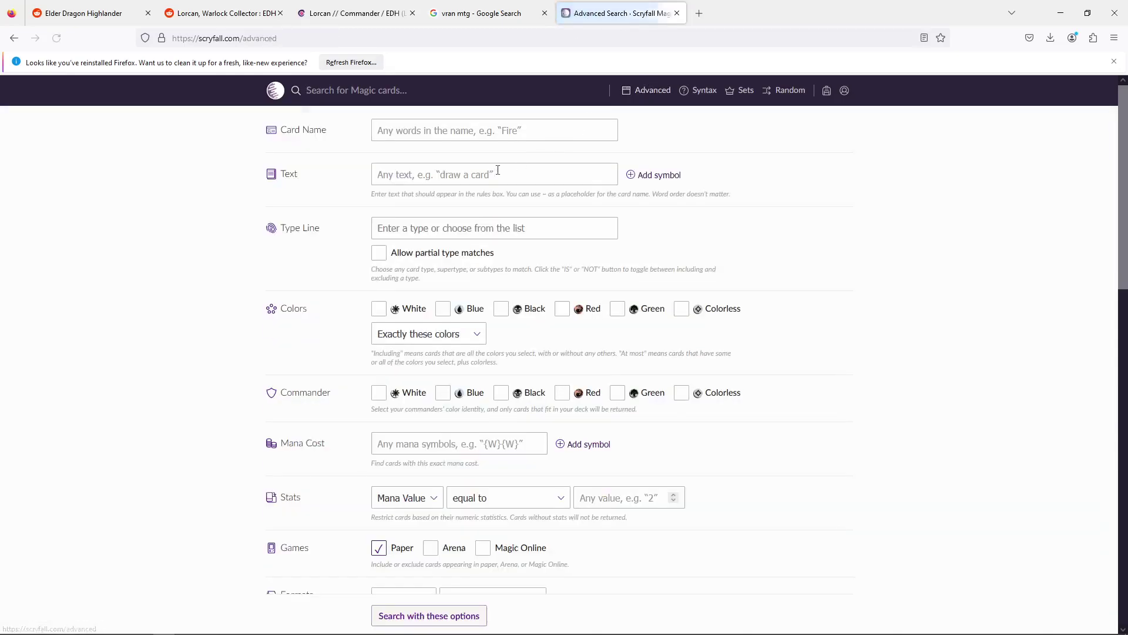
click(469, 227)
text(orc)
click(404, 303)
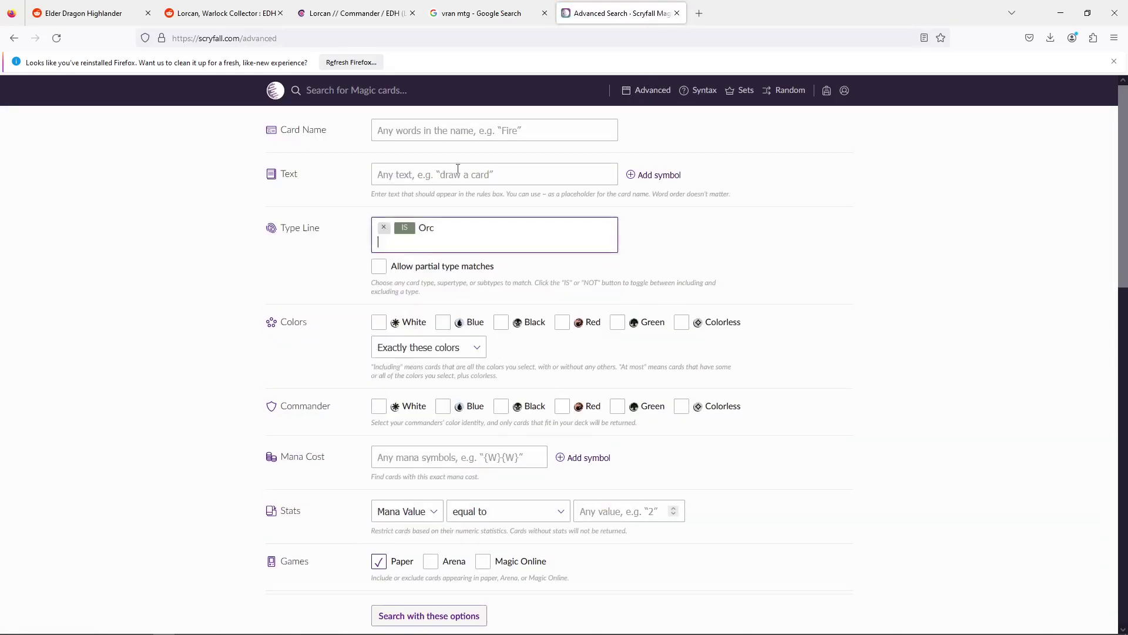
click(458, 169)
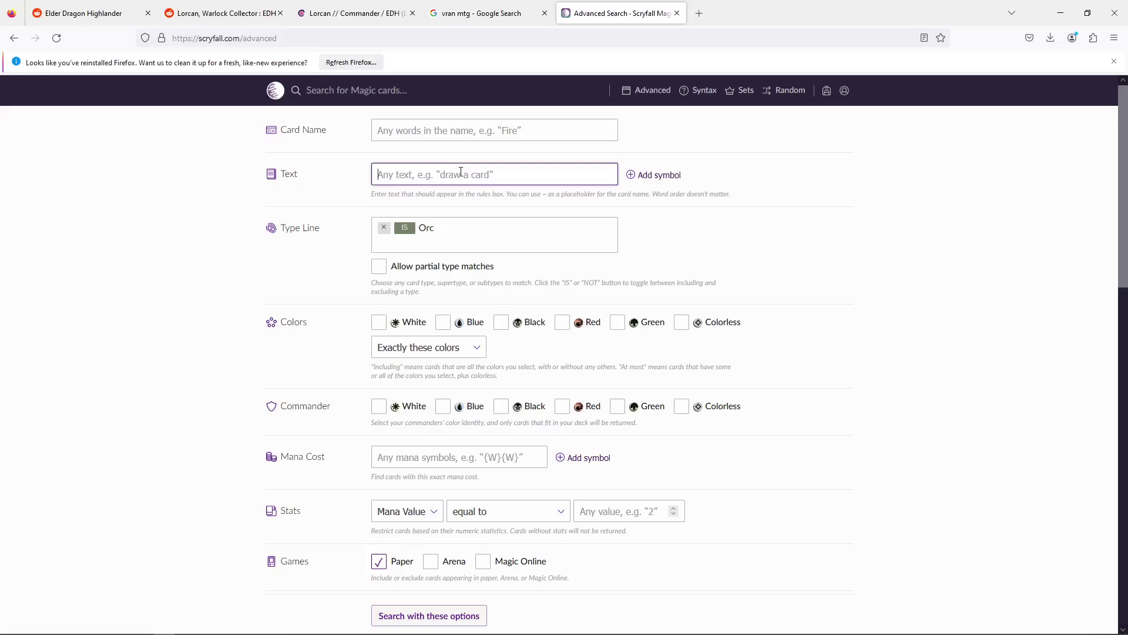
text(each oracle:player oracle:sacrifice)
key(Return)
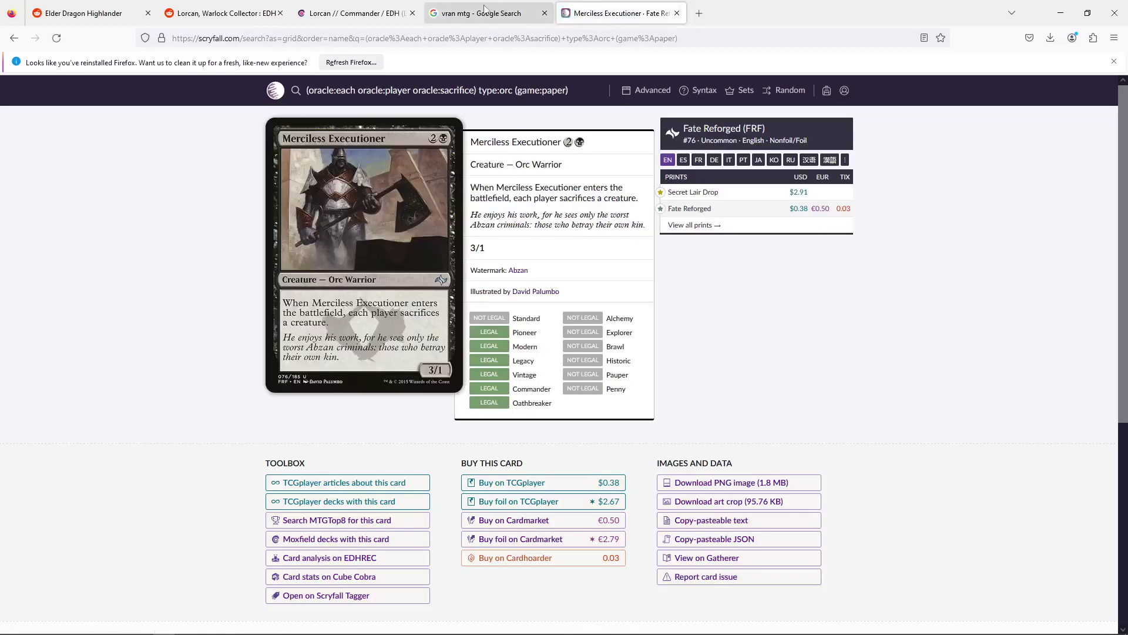
Compare Merciless Executioner with the creatures in the Lorcan deck on Moxfield.
click(485, 8)
click(353, 13)
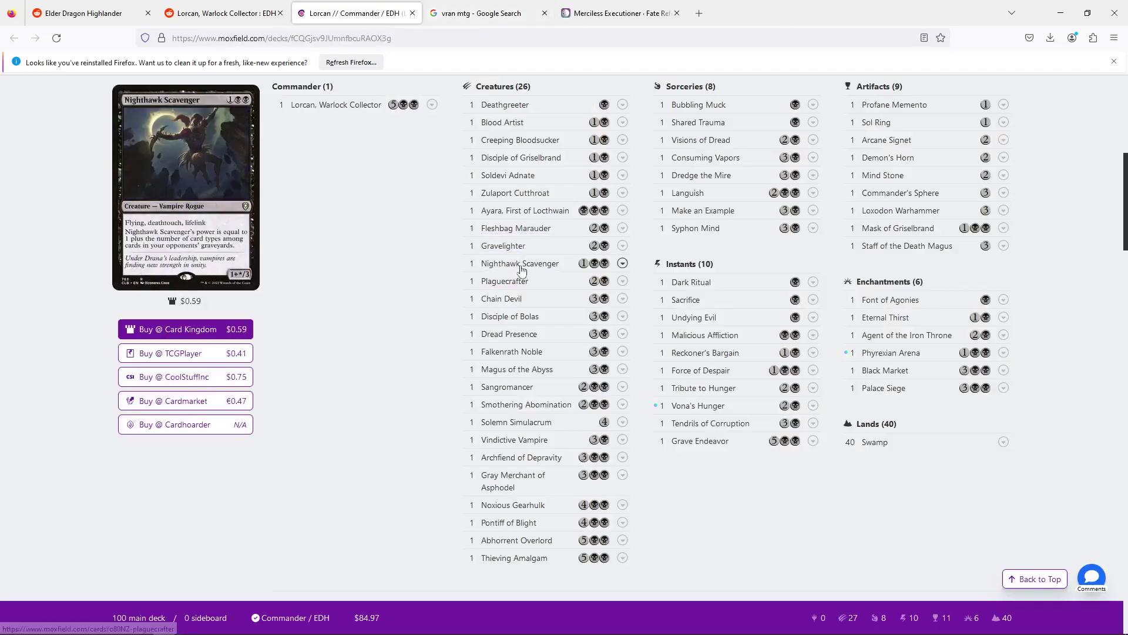
click(611, 13)
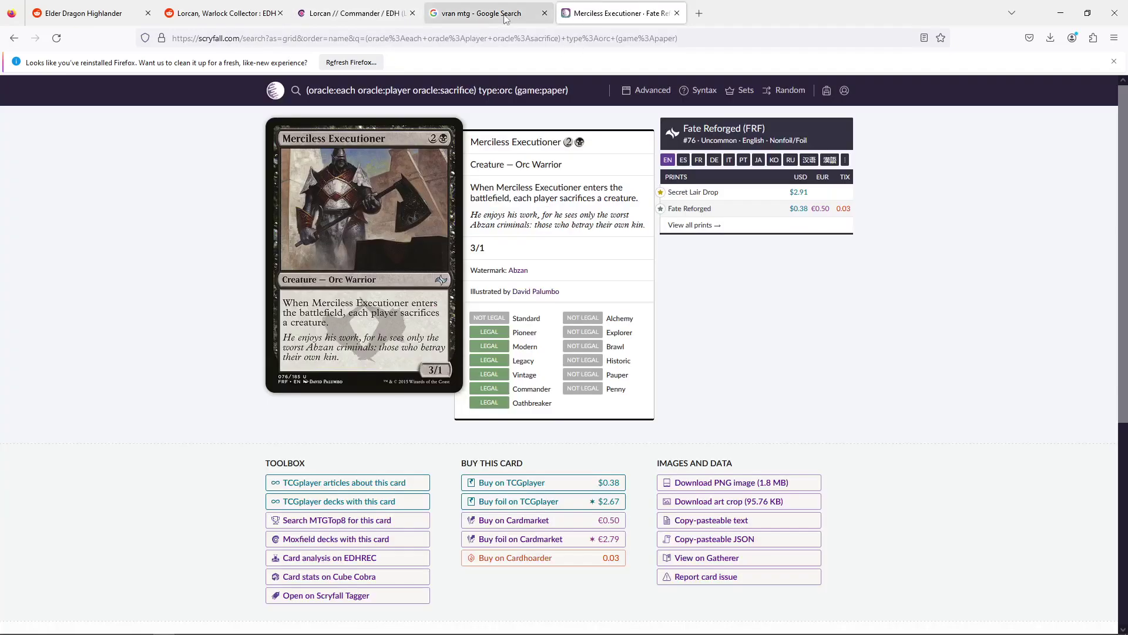
key(ctrl+Tab)
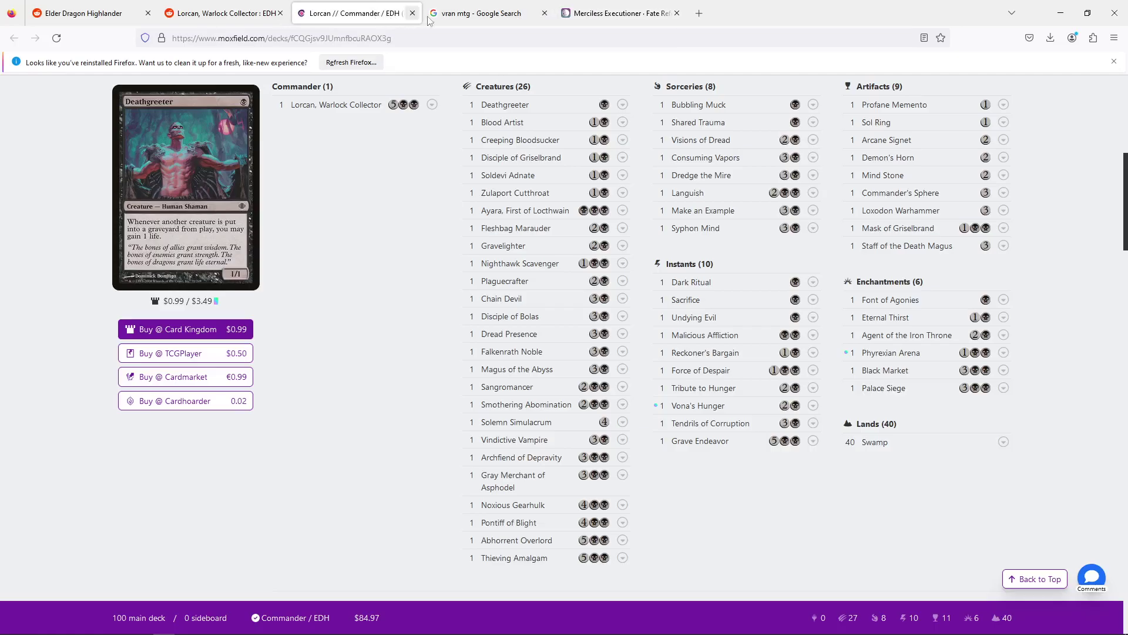
click(441, 21)
Search Scryfall for the Heartless Summoning enchantment and view its card page.
click(609, 17)
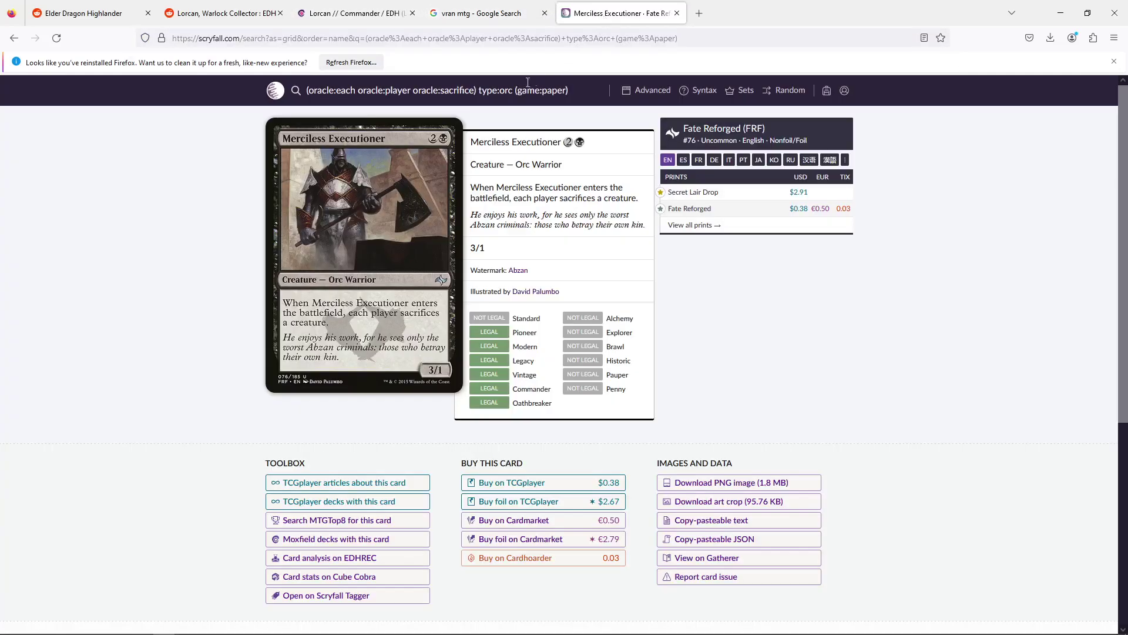
triple_click(580, 89)
text(heathe)
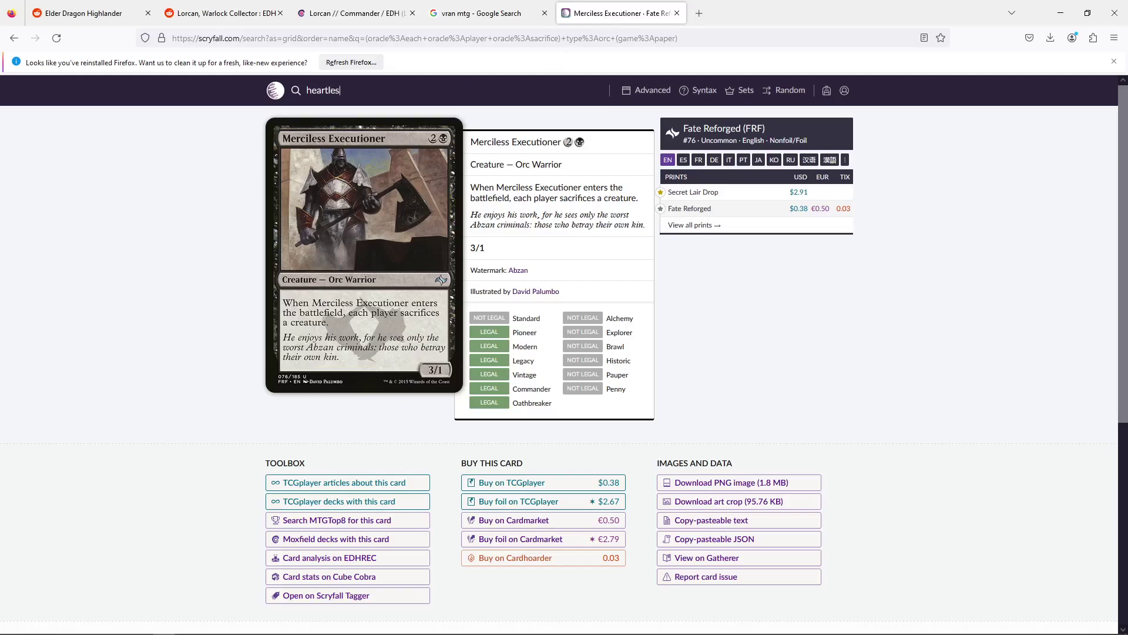
text(ess summ)
key(Return)
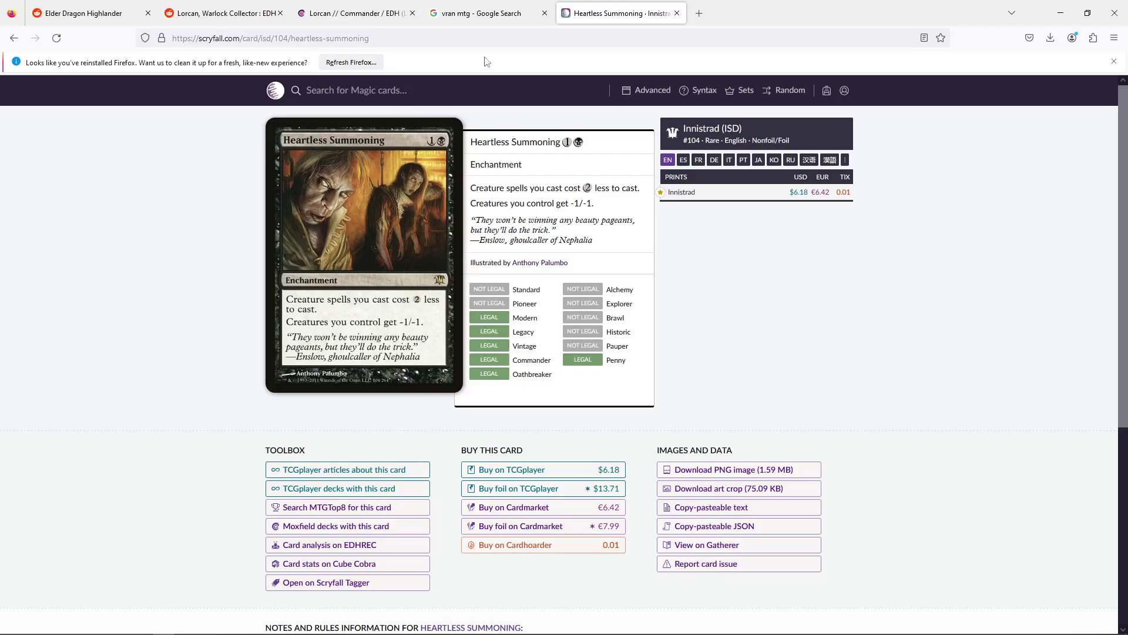
Check Plaguecrafter and its neighbouring creatures in the Moxfield deck, and look up the Bad Moon enchantment on Scryfall.
click(504, 13)
key(ctrl+shift+Tab)
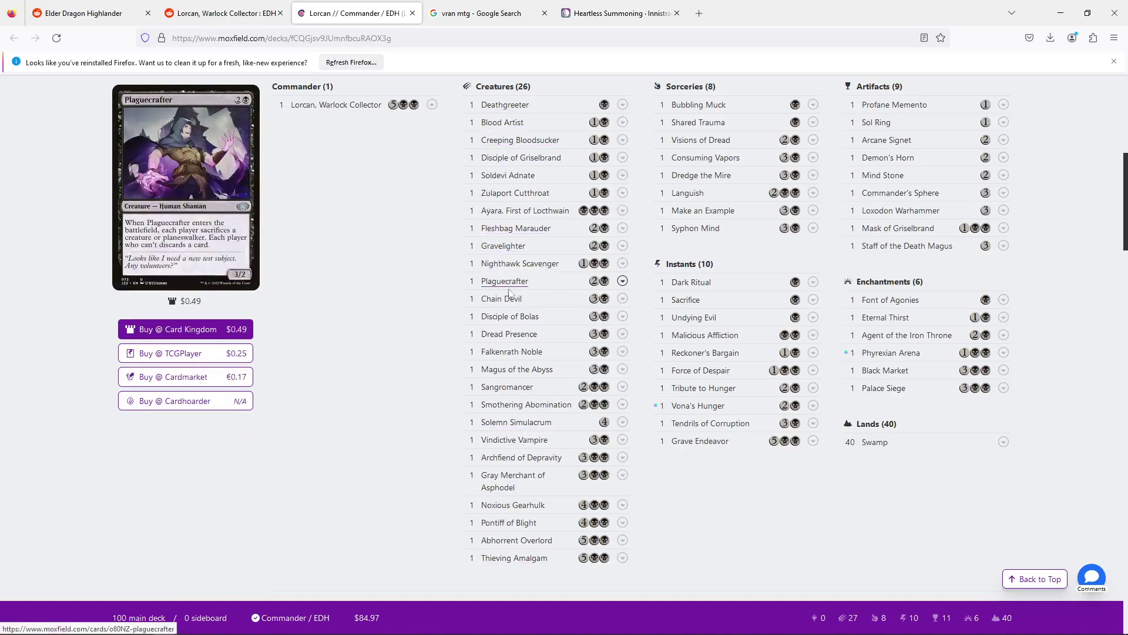
click(611, 12)
text(ba)
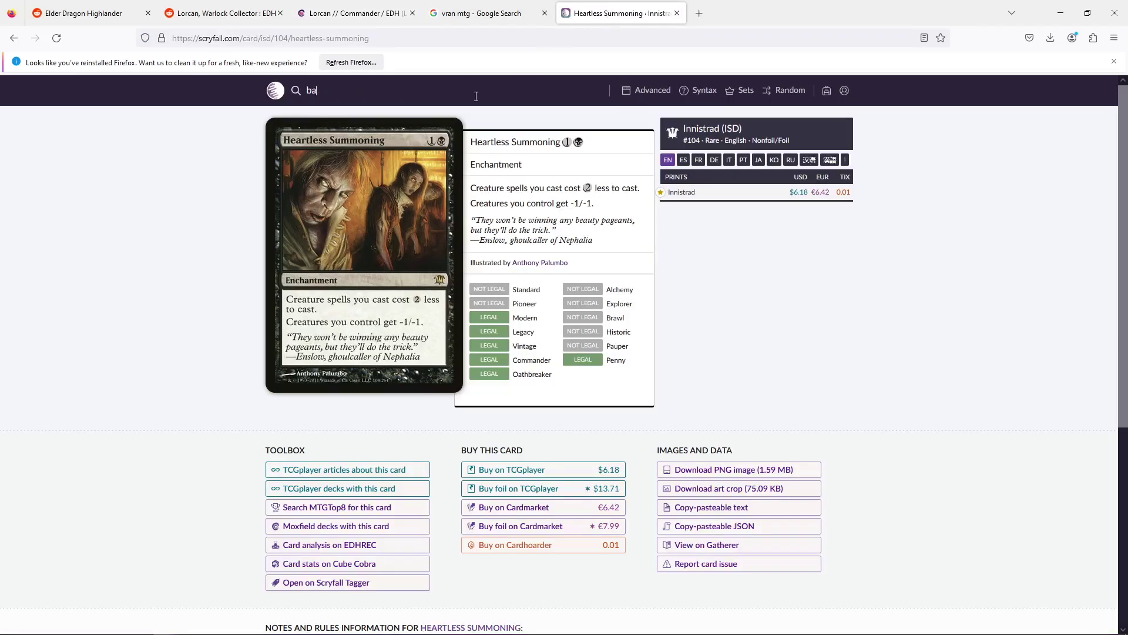
text(d moo)
key(Return)
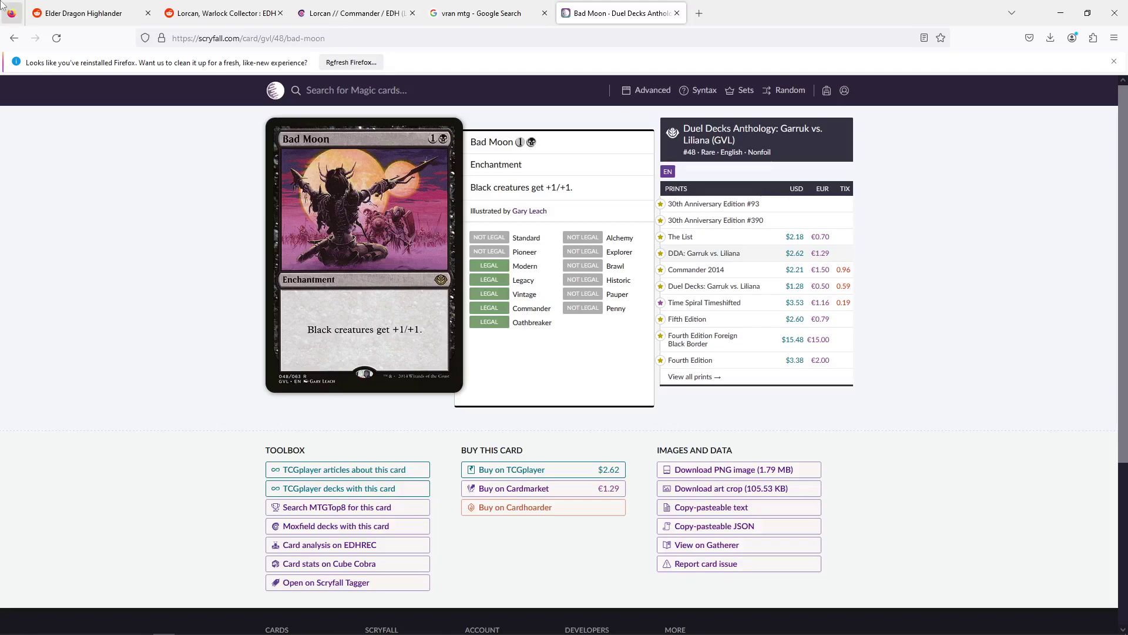
Re-examine the Lorcan decklist on Moxfield, from Deathgreeter and the other creatures to the commander.
click(482, 13)
click(350, 38)
click(353, 13)
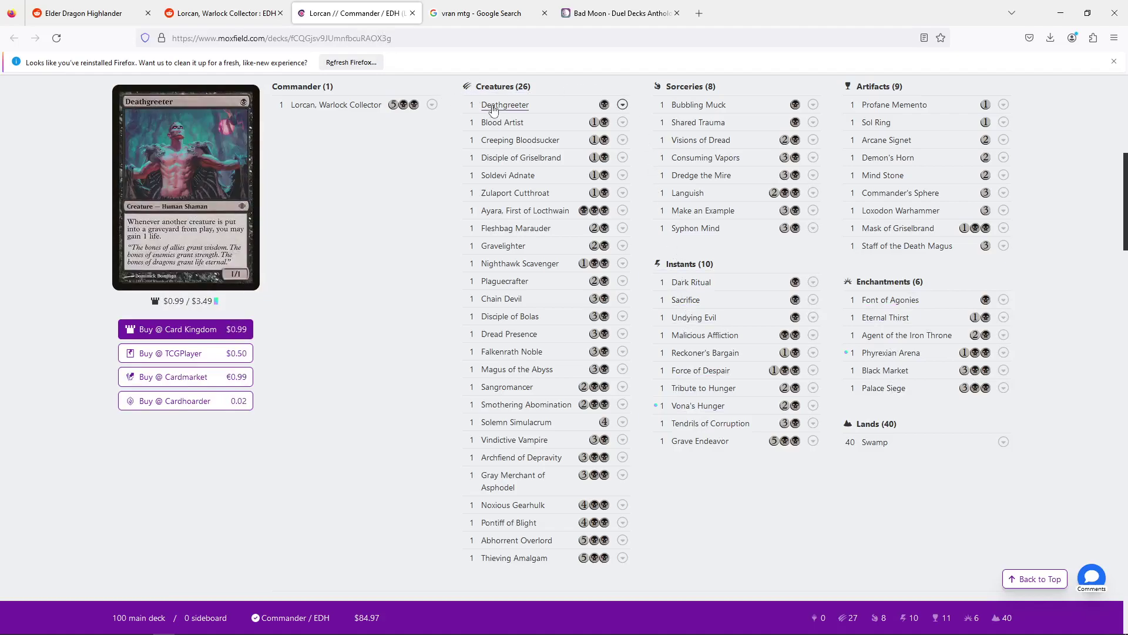
scroll(419, 480, up, 2)
scroll(419, 480, down, 1)
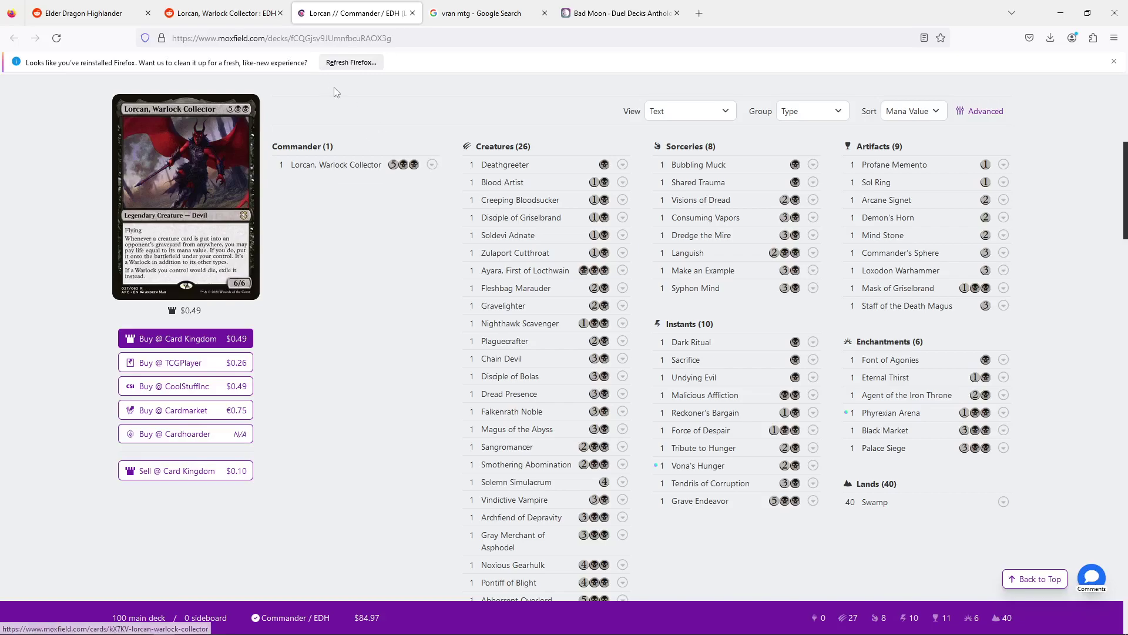
Search Scryfall for "command the dreadhorde", view the card, and return to the Lorcan deck on Moxfield.
click(617, 13)
text(command the dreadhorde)
key(Return)
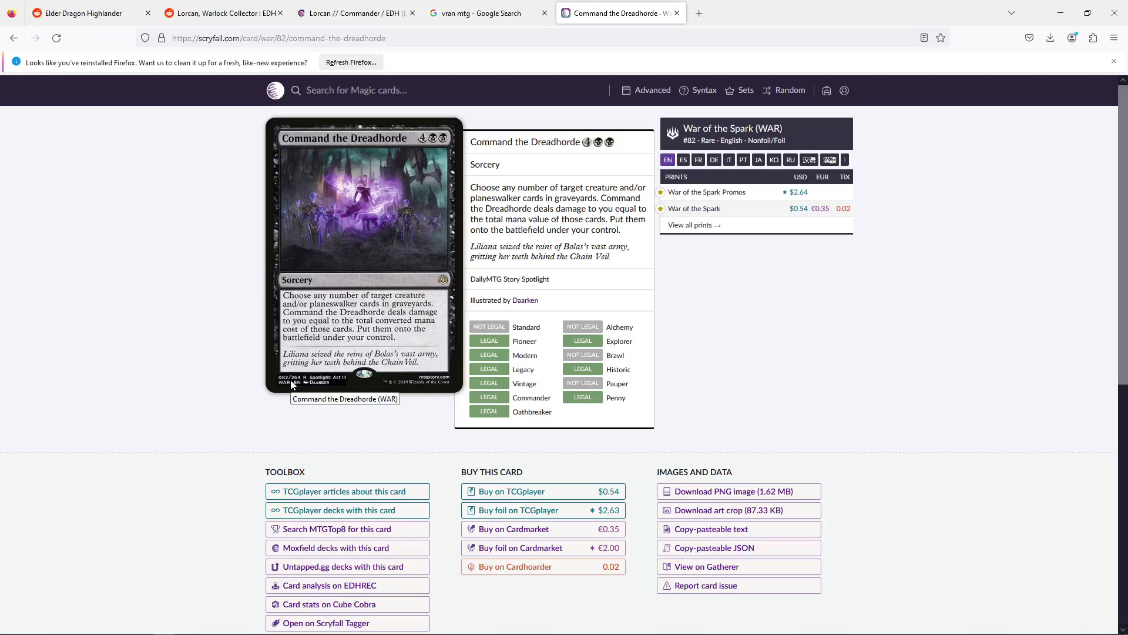
click(353, 13)
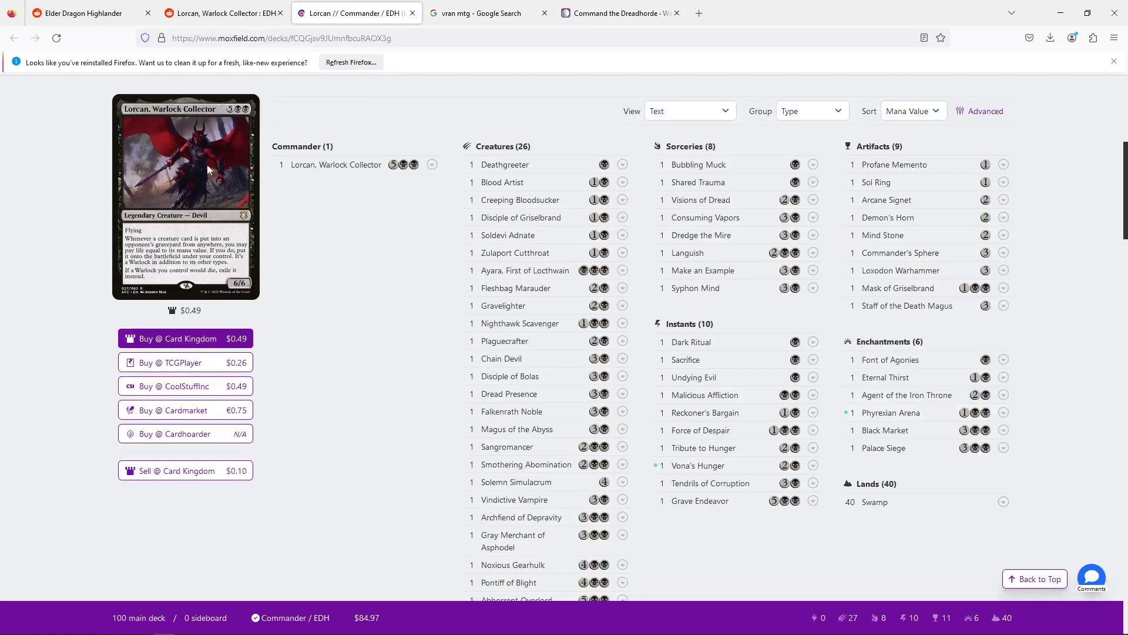